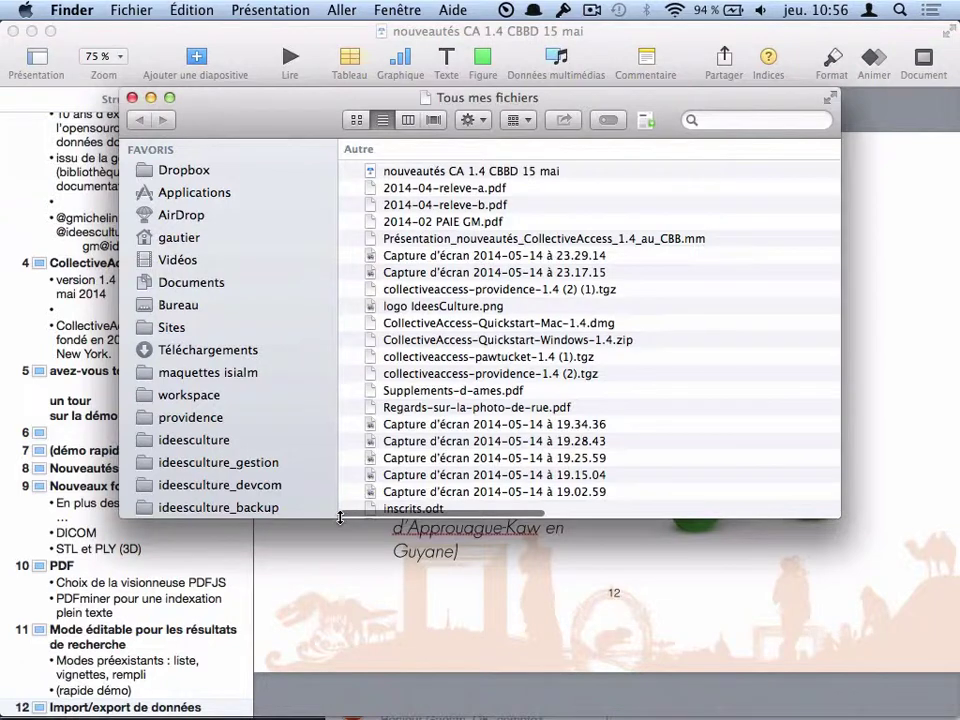
pyautogui.click(243, 445)
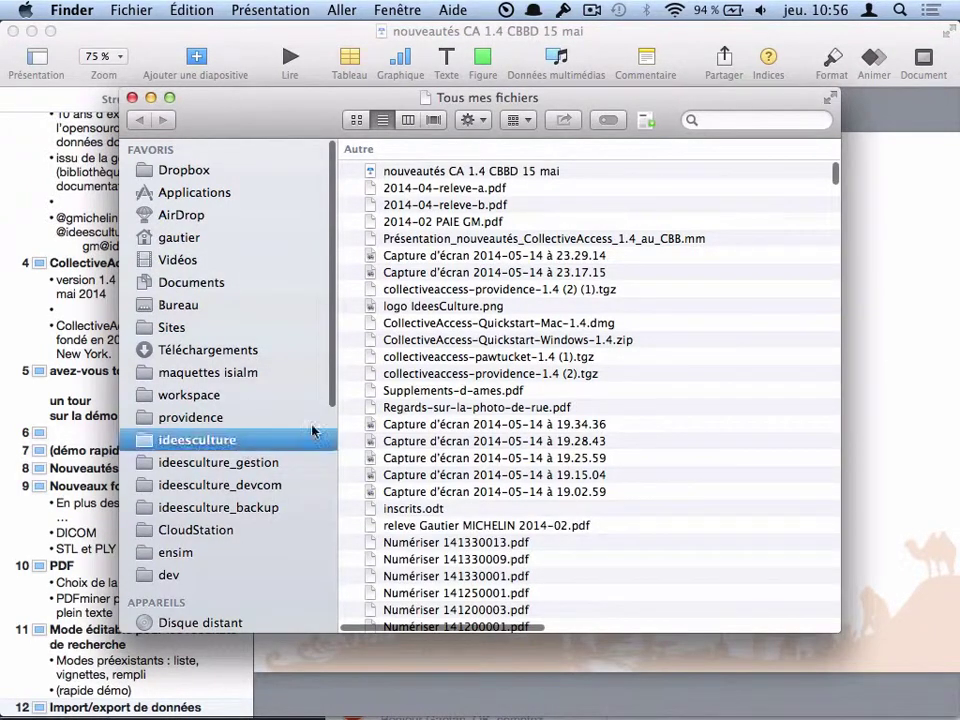
pyautogui.doubleClick(410, 205)
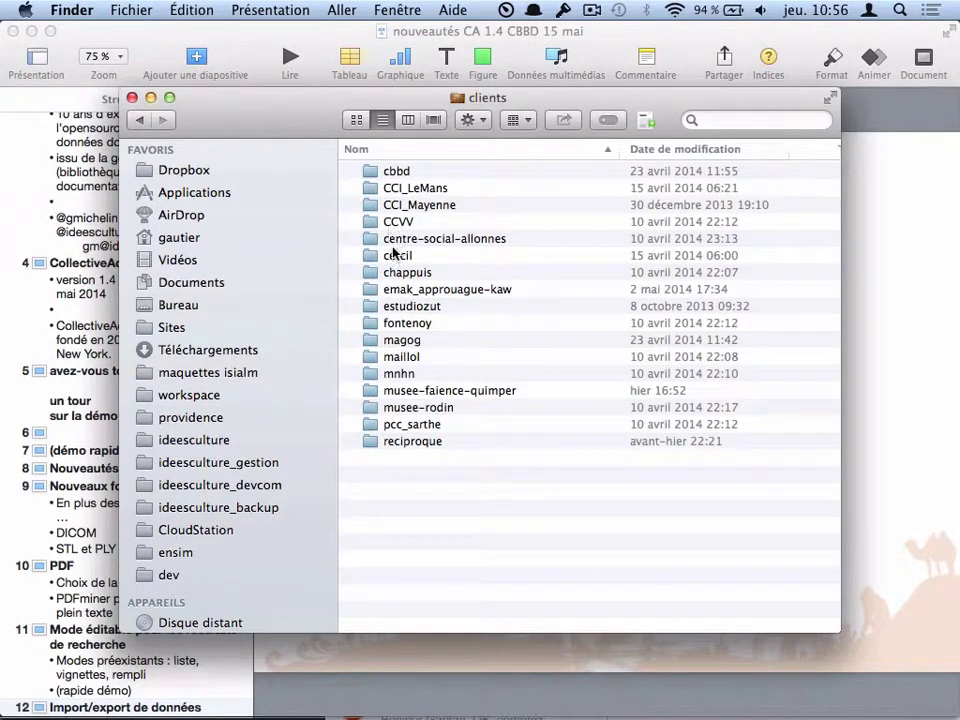
pyautogui.doubleClick(397, 289)
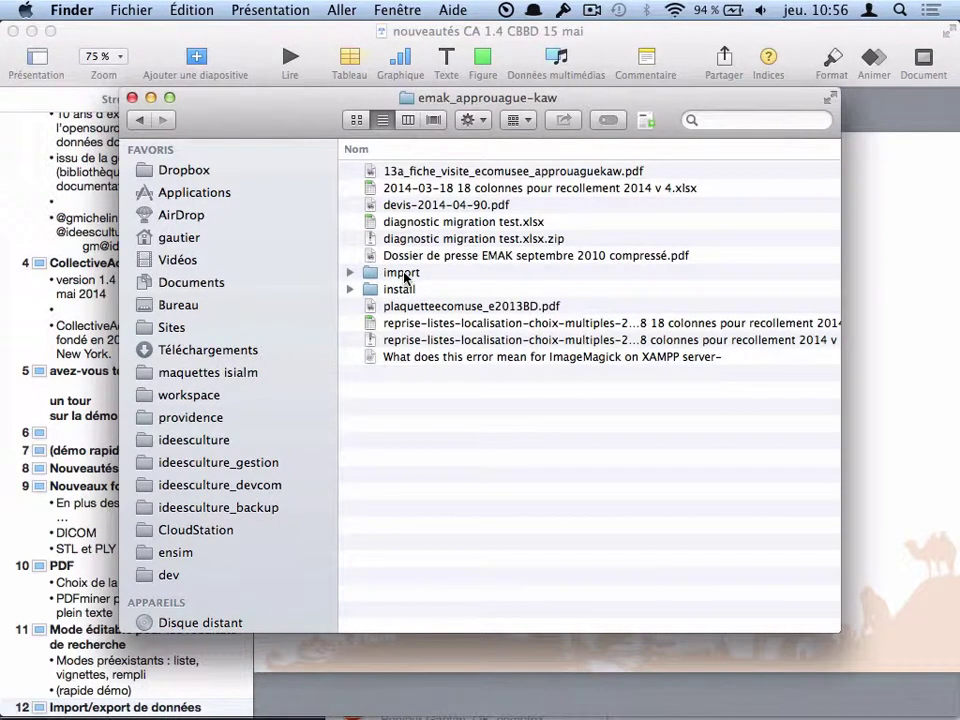
pyautogui.click(456, 193)
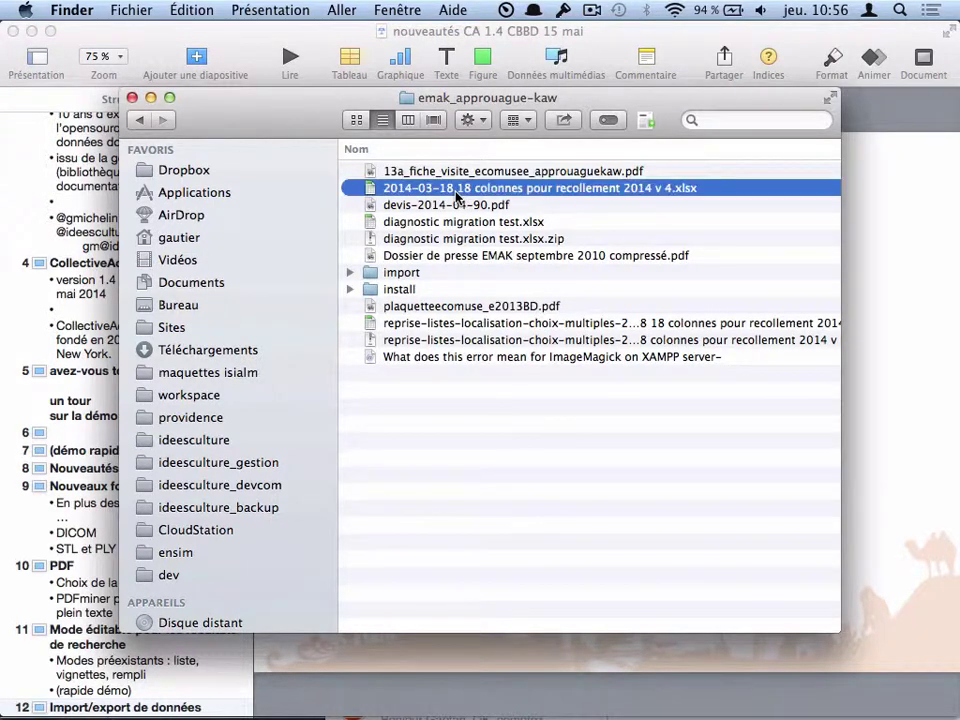
pyautogui.doubleClick(456, 190)
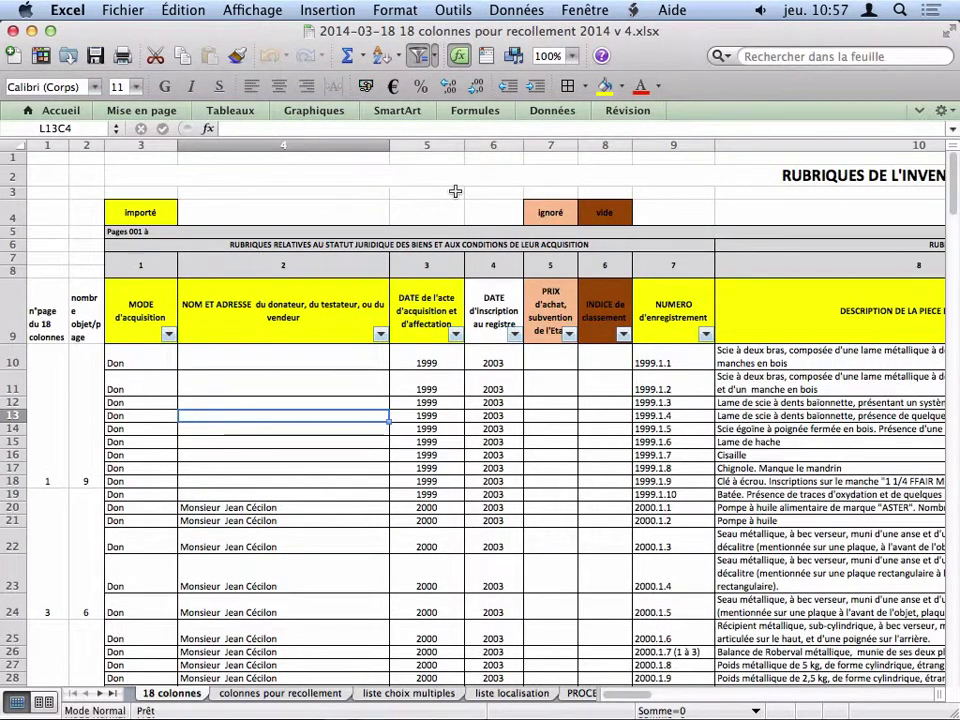
# Review the inventory columns of the 18 colonnes sheet along row 11, from acquisition mode through observations and back to the acquisition date
pyautogui.click(313, 376)
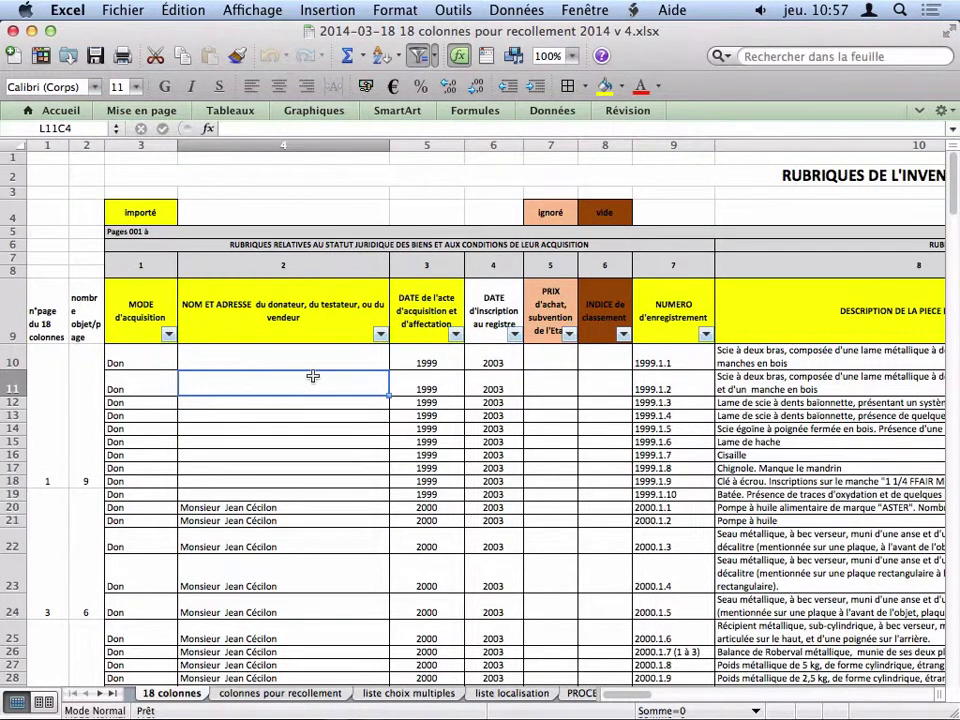
pyautogui.press('Right')
pyautogui.press('Right')
pyautogui.press('Right')
pyautogui.press('Right')
pyautogui.press('Right')
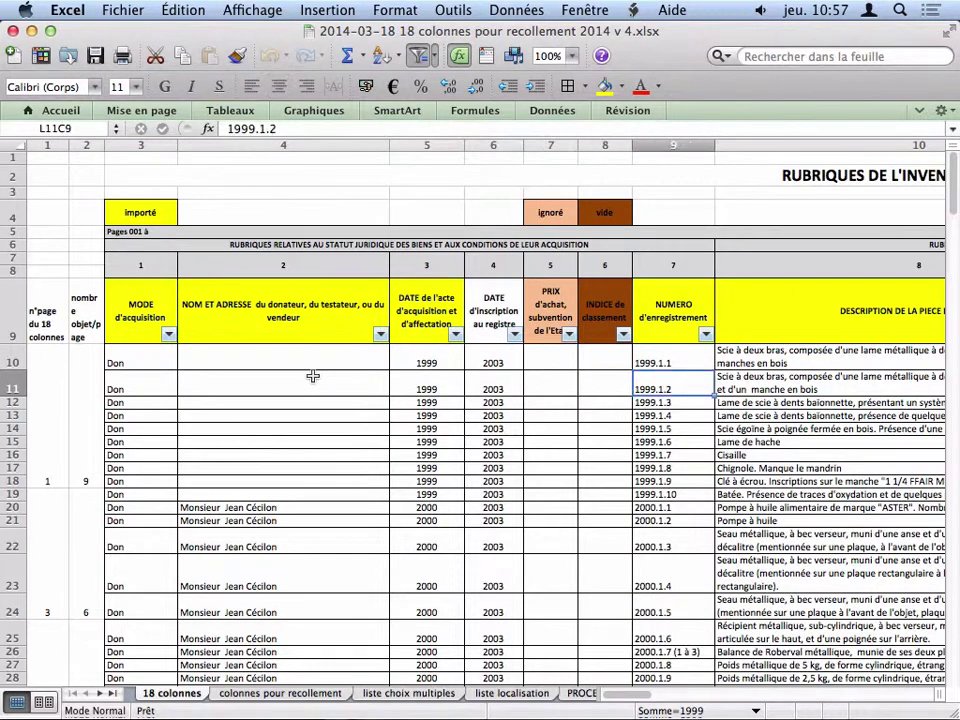
pyautogui.press('Right')
pyautogui.press('Right')
pyautogui.press('Right')
pyautogui.press('Right')
pyautogui.press('Right')
pyautogui.press('Right')
pyautogui.press('Right')
pyautogui.press('Right')
pyautogui.press('Right')
pyautogui.press('Right')
pyautogui.press('Right')
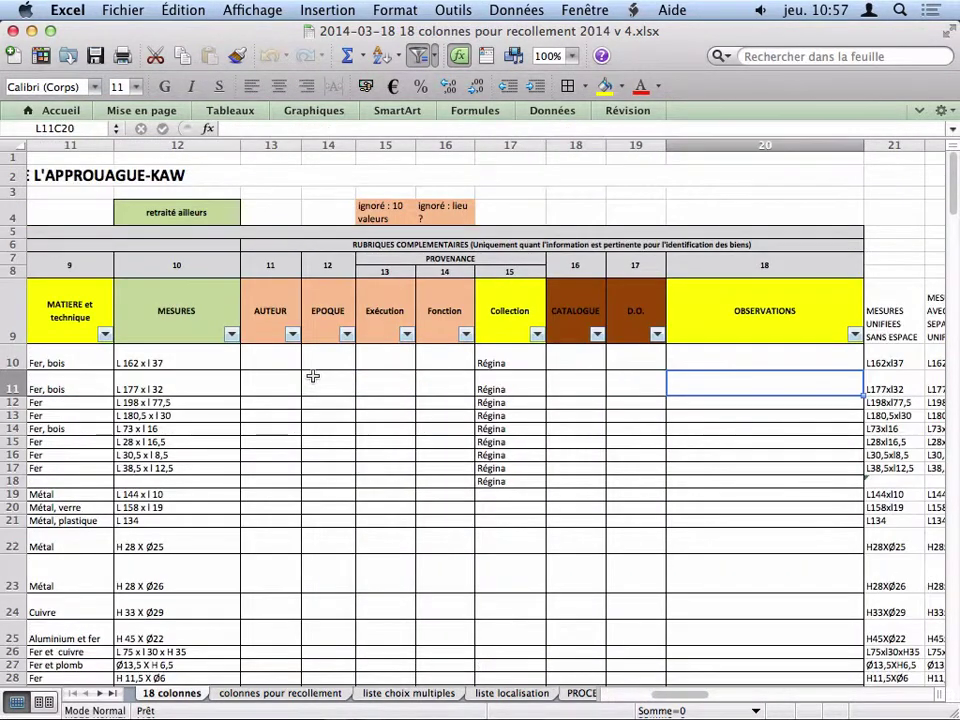
pyautogui.press('Left')
pyautogui.press('Left')
pyautogui.press('Left')
pyautogui.press('Left')
pyautogui.press('Left')
pyautogui.press('Left')
pyautogui.press('Left')
pyautogui.press('Left')
pyautogui.press('Left')
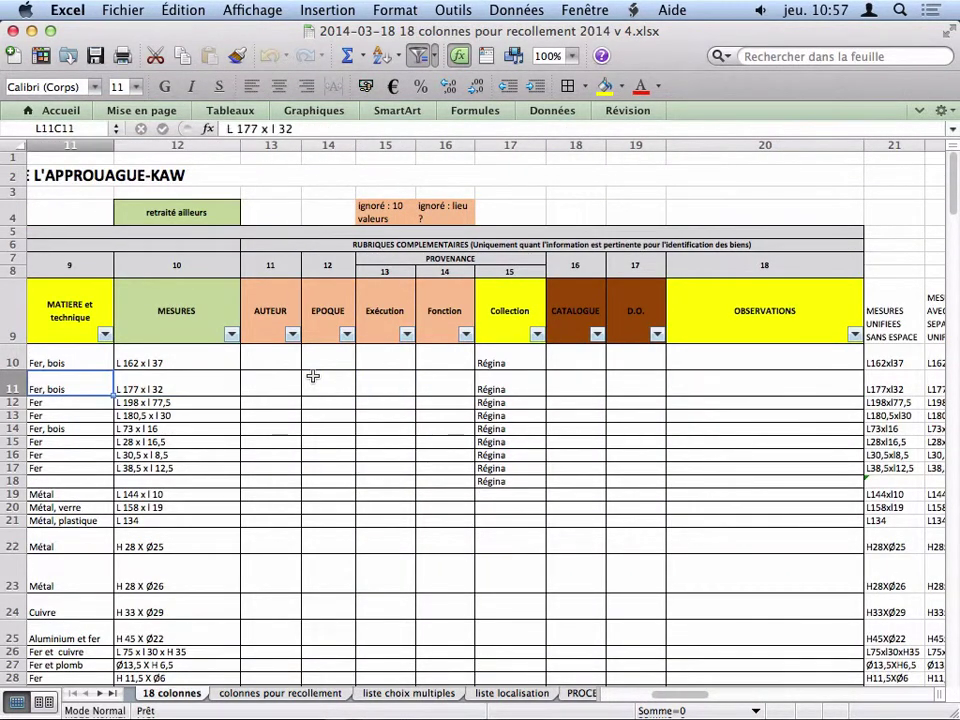
pyautogui.press('Left')
pyautogui.press('Left')
pyautogui.press('Left')
pyautogui.press('Left')
pyautogui.press('Left')
pyautogui.press('Left')
pyautogui.press('Left')
pyautogui.press('Left')
pyautogui.press('Left')
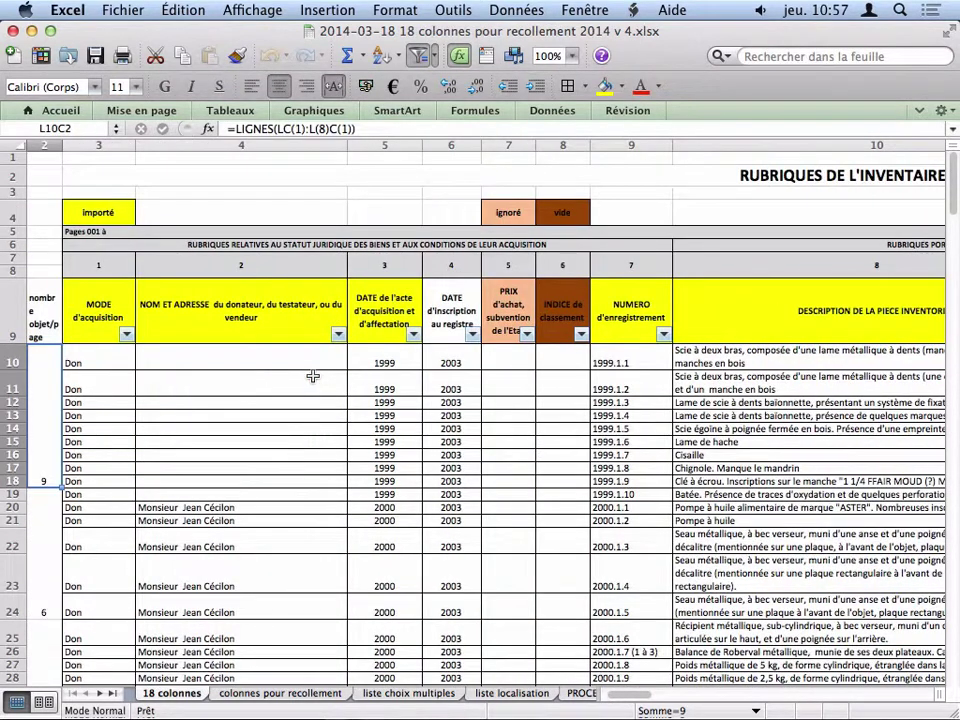
pyautogui.press('Right')
pyautogui.press('Right')
pyautogui.press('Right')
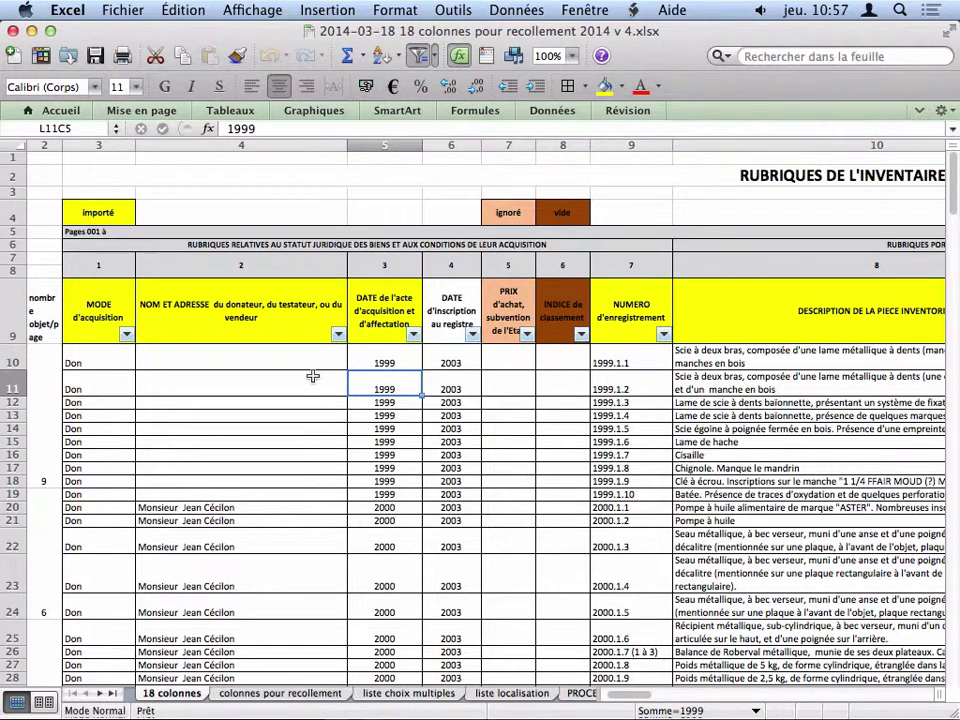
# Switch to Finder and open emak_import_objets.xlsx from the import subfolder of emak_approuague-kaw
pyautogui.press('super+Tab')
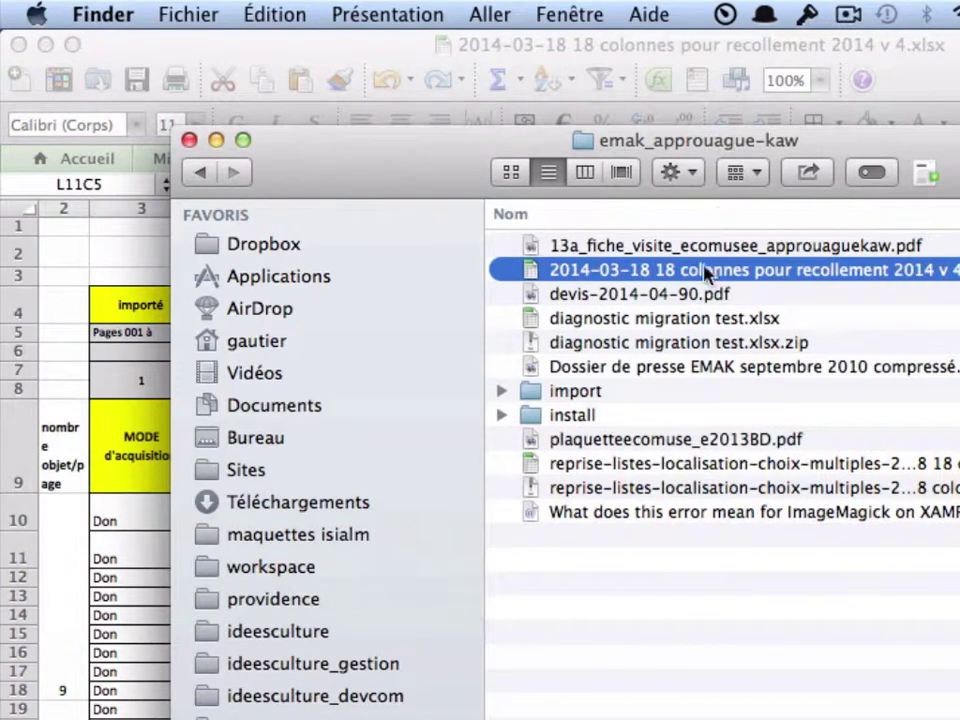
pyautogui.doubleClick(623, 391)
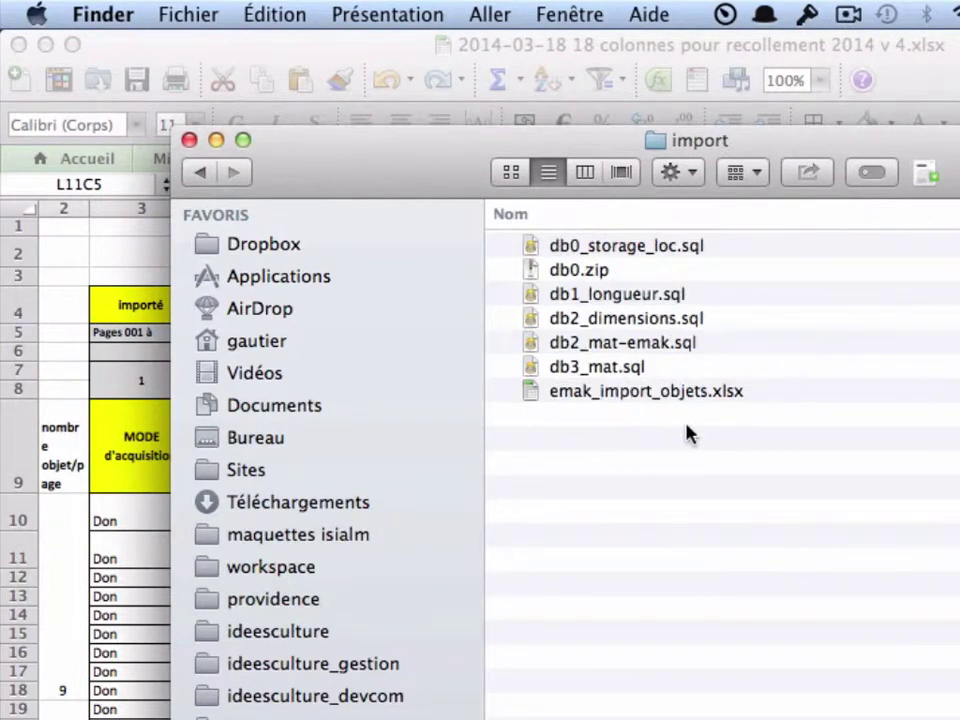
pyautogui.doubleClick(675, 391)
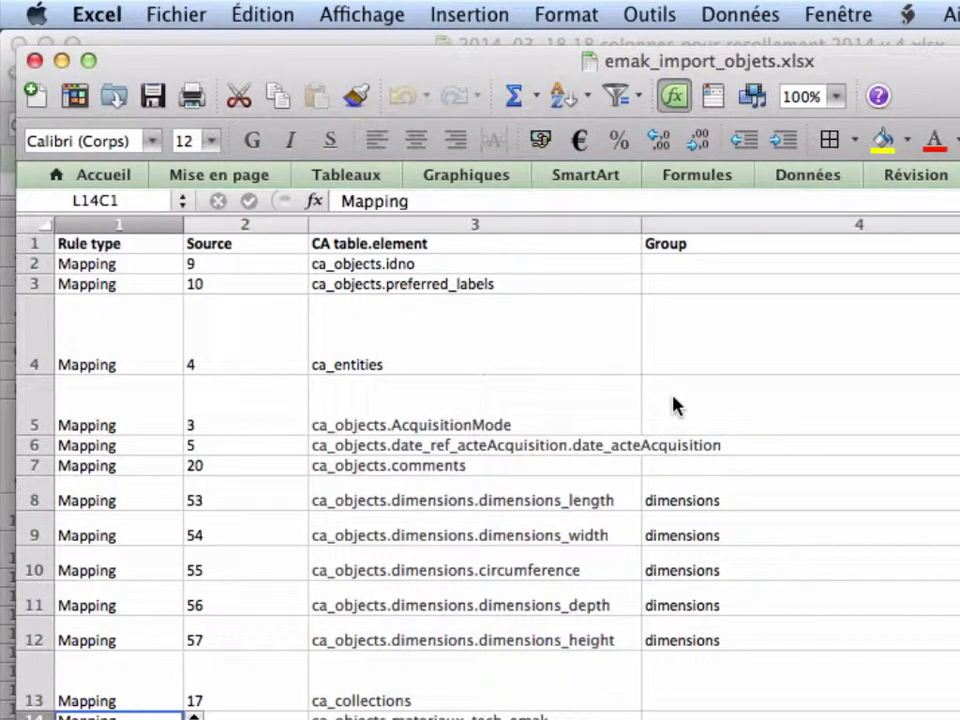
# Examine the mapping's rule type, source and CA table.element columns, from the ca_objects.idno row down to dimensions_length
pyautogui.click(418, 354)
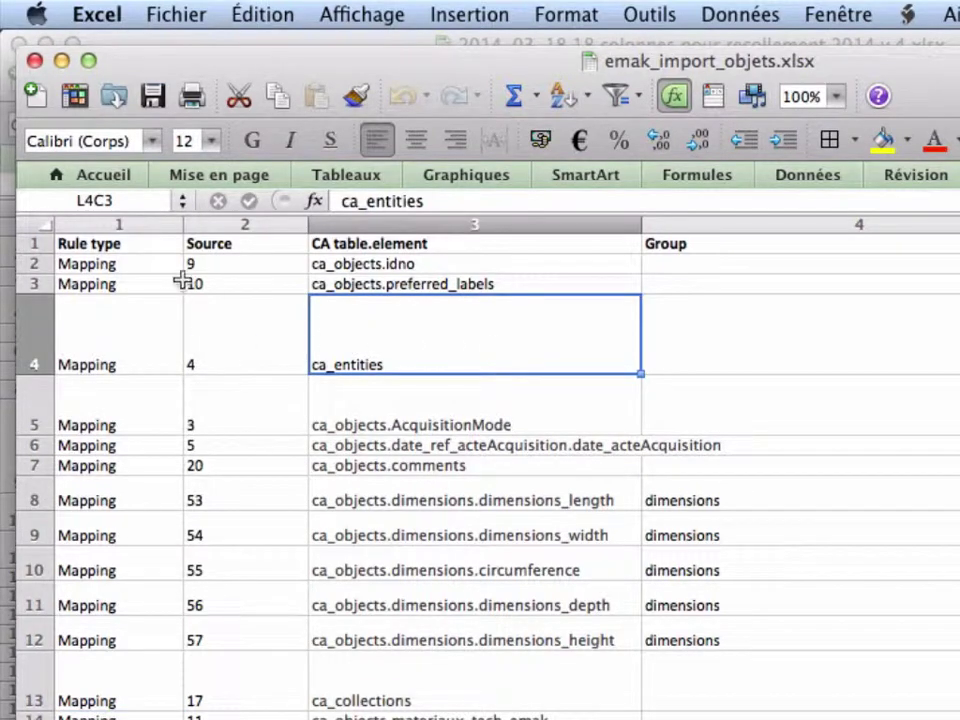
pyautogui.click(148, 265)
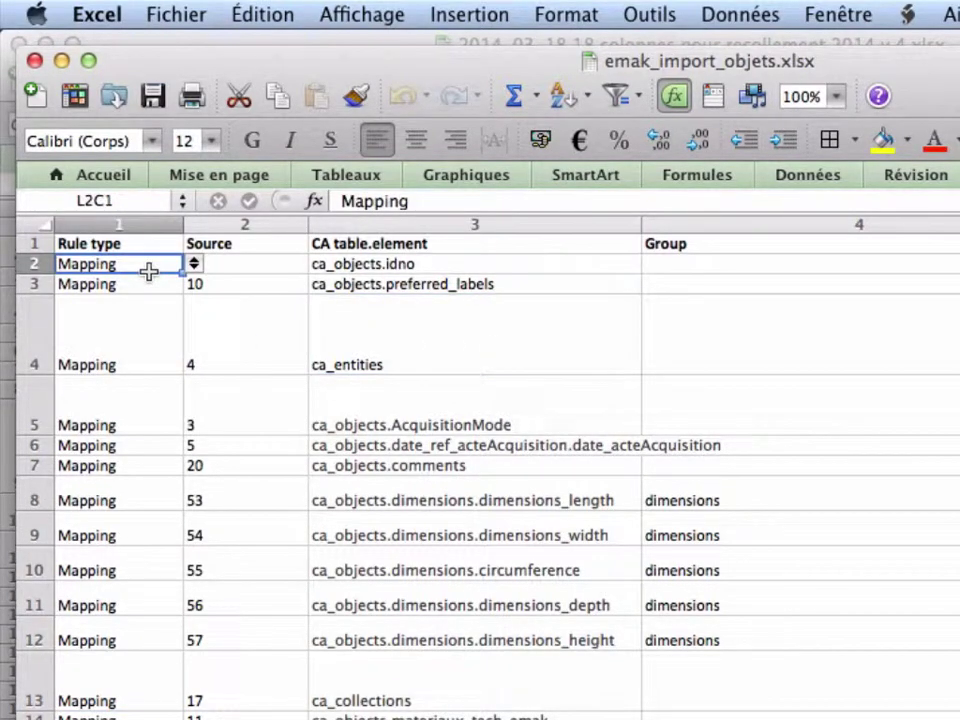
pyautogui.press('Right')
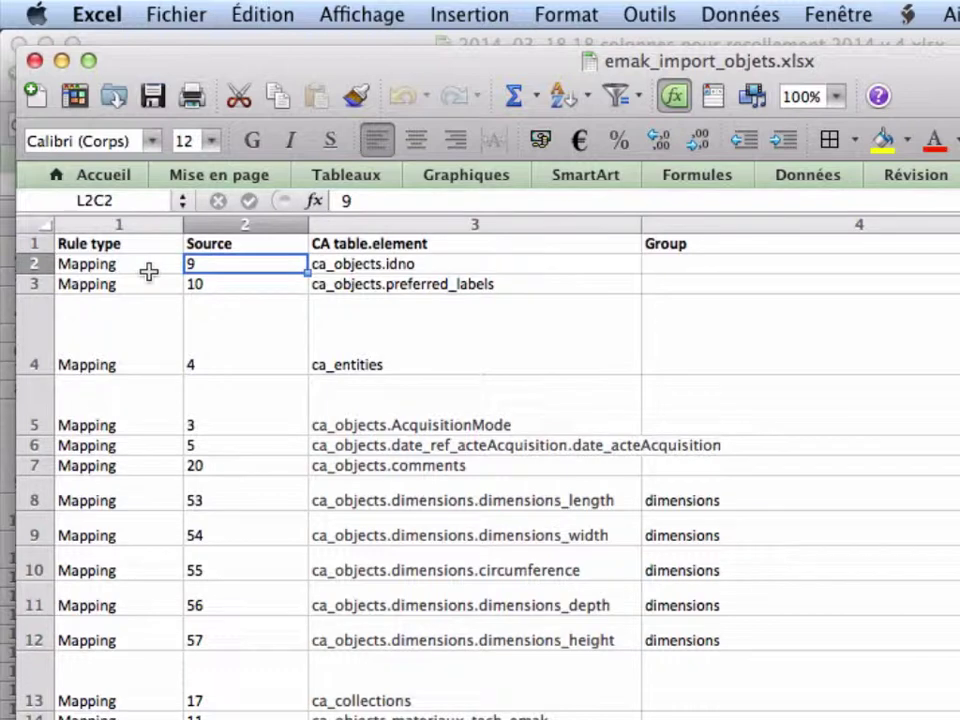
pyautogui.press('Right')
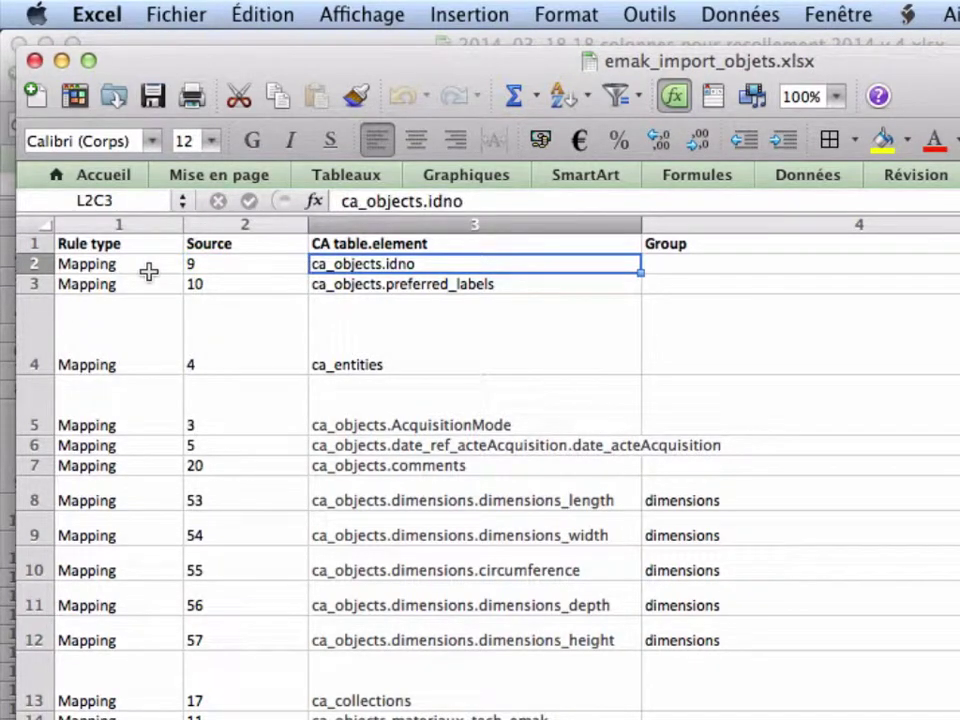
pyautogui.press('Down')
pyautogui.press('Down')
pyautogui.press('Down')
pyautogui.press('Down')
pyautogui.press('Down')
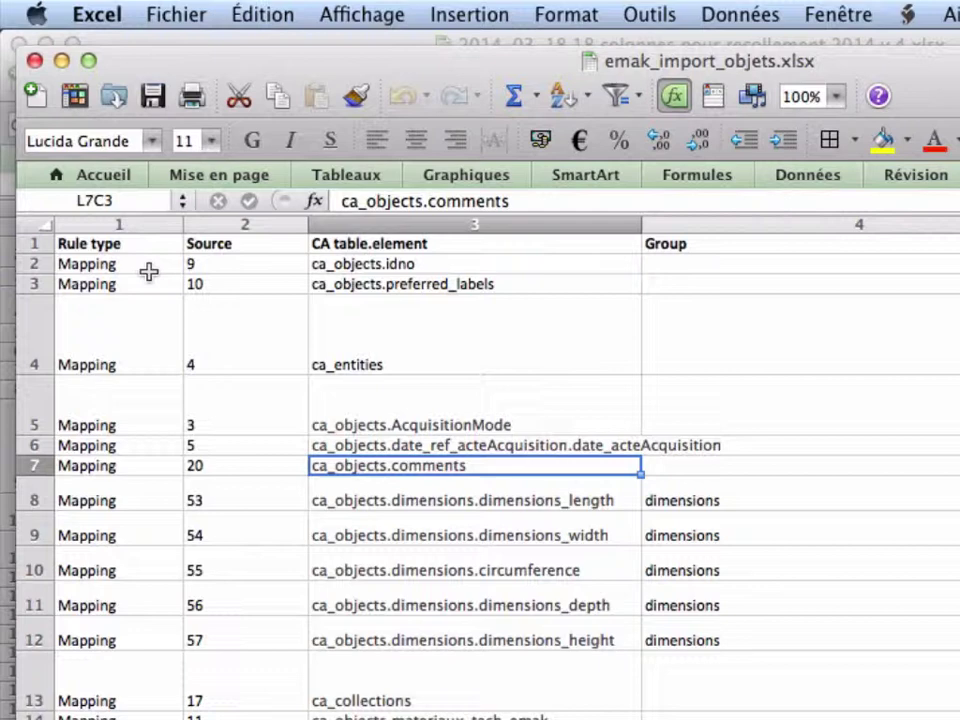
pyautogui.press('Down')
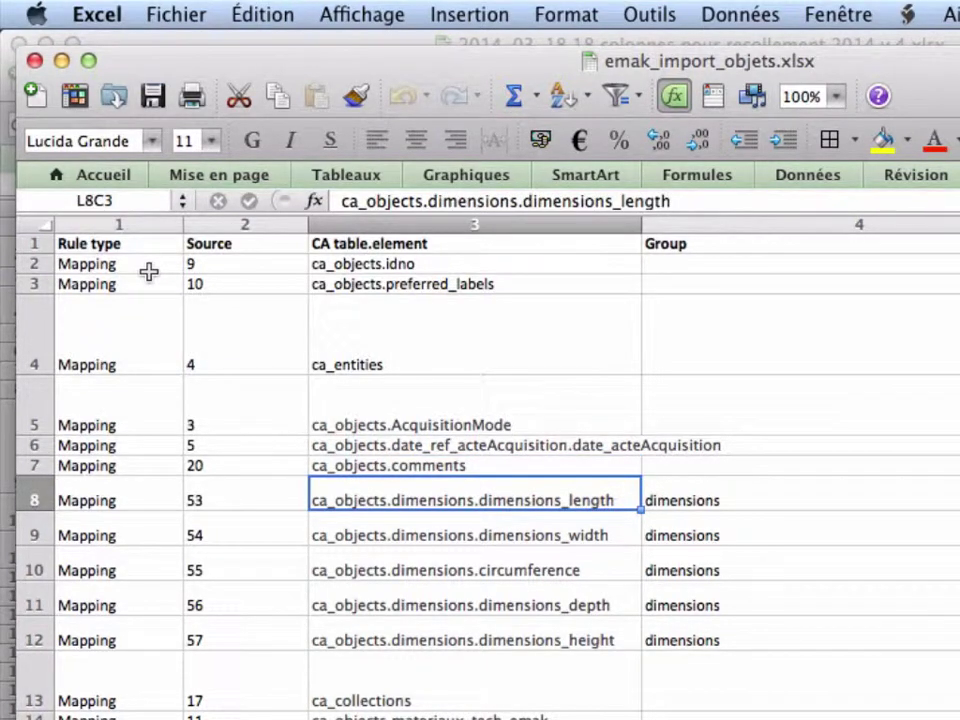
# Examine the mapping's group, options and refinery columns, covering the ca_entities refinery and the dimensions_length group and options
pyautogui.press('Right')
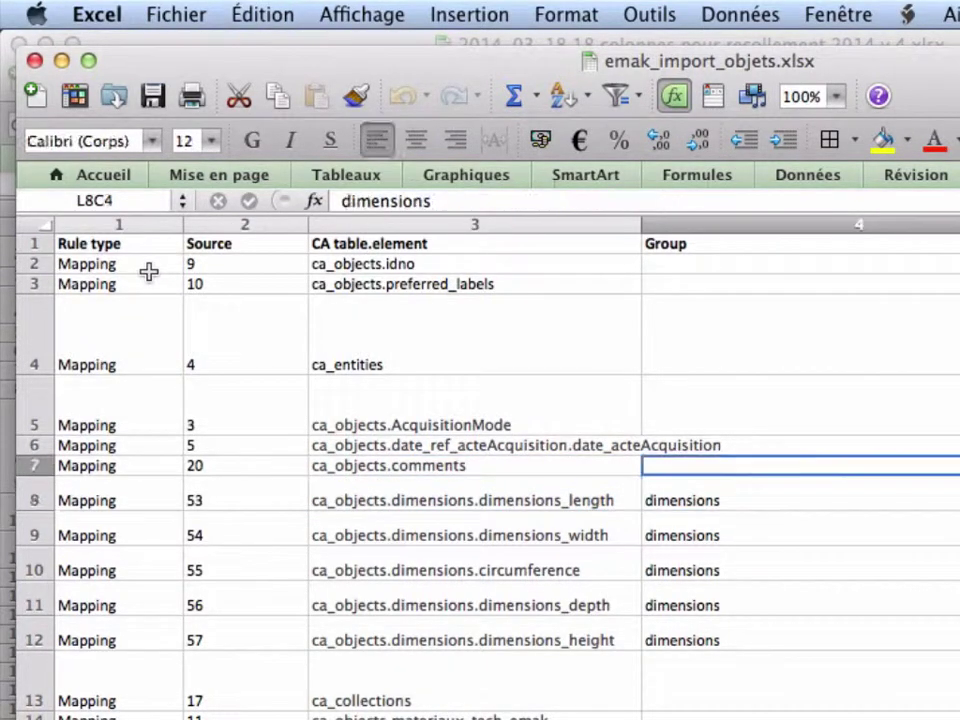
pyautogui.press('Up')
pyautogui.press('Up')
pyautogui.press('Right')
pyautogui.press('Right')
pyautogui.press('Up')
pyautogui.press('Up')
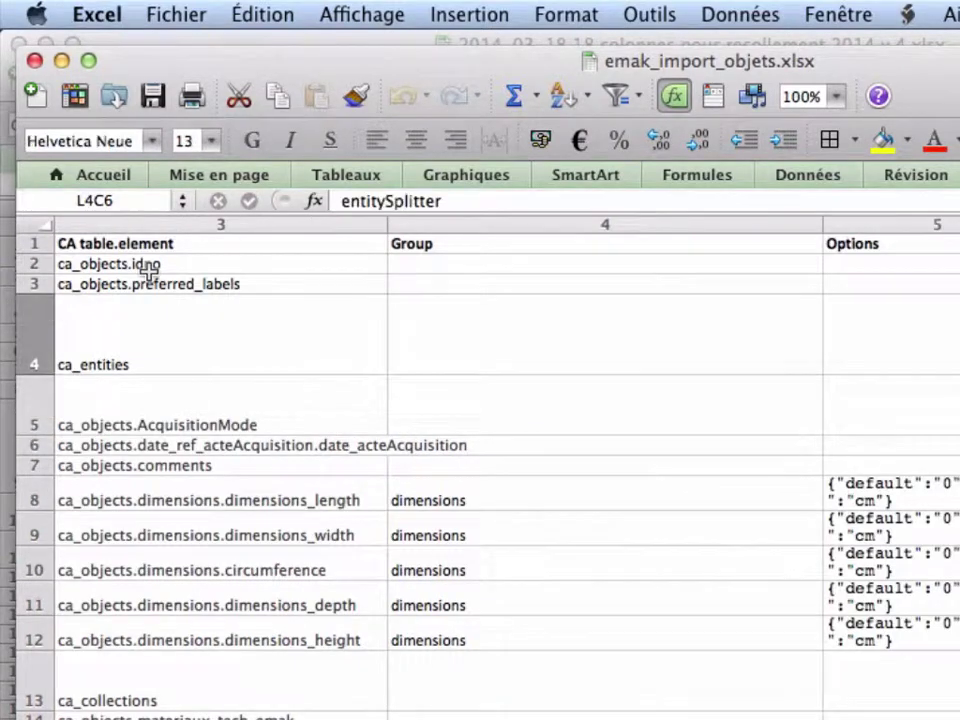
pyautogui.press('Down')
pyautogui.press('Down')
pyautogui.press('Down')
pyautogui.press('Down')
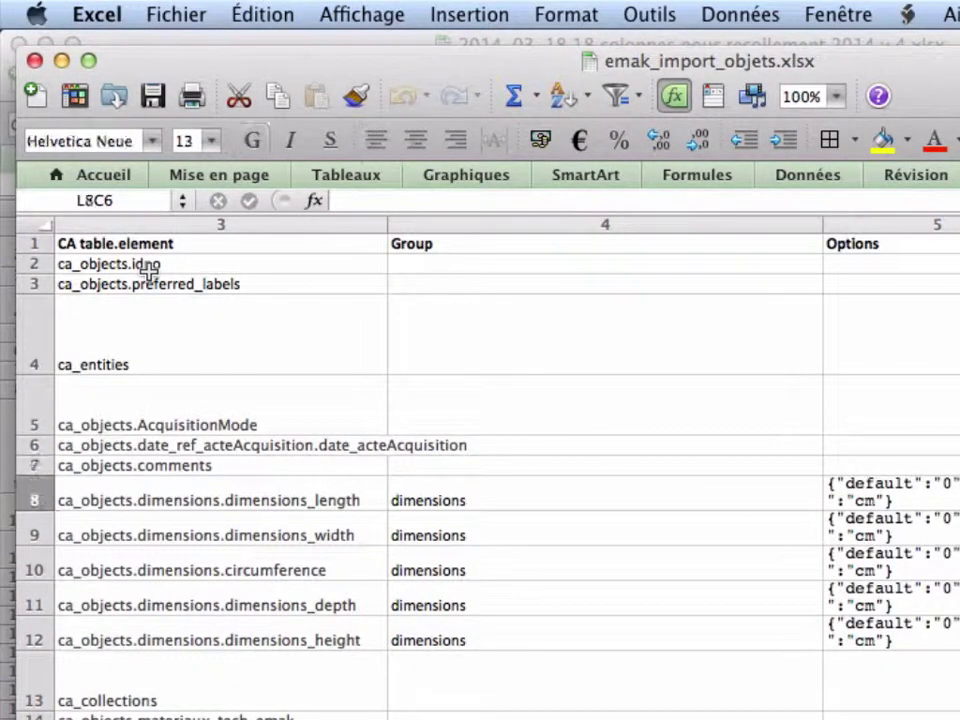
pyautogui.press('Left')
pyautogui.press('Left')
pyautogui.press('Left')
pyautogui.press('Right')
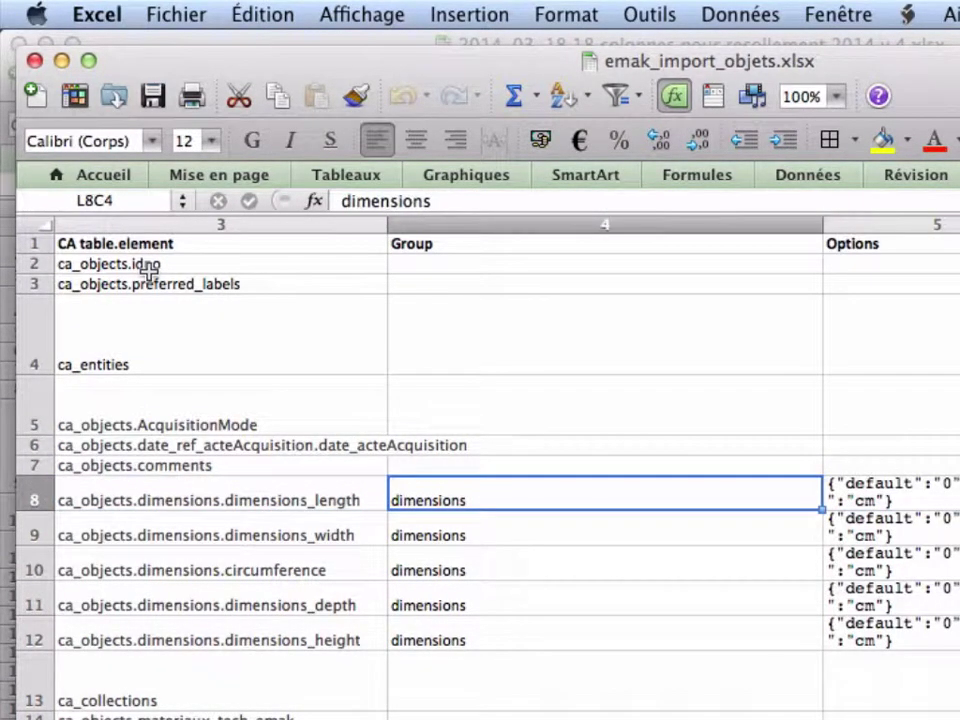
pyautogui.press('Right')
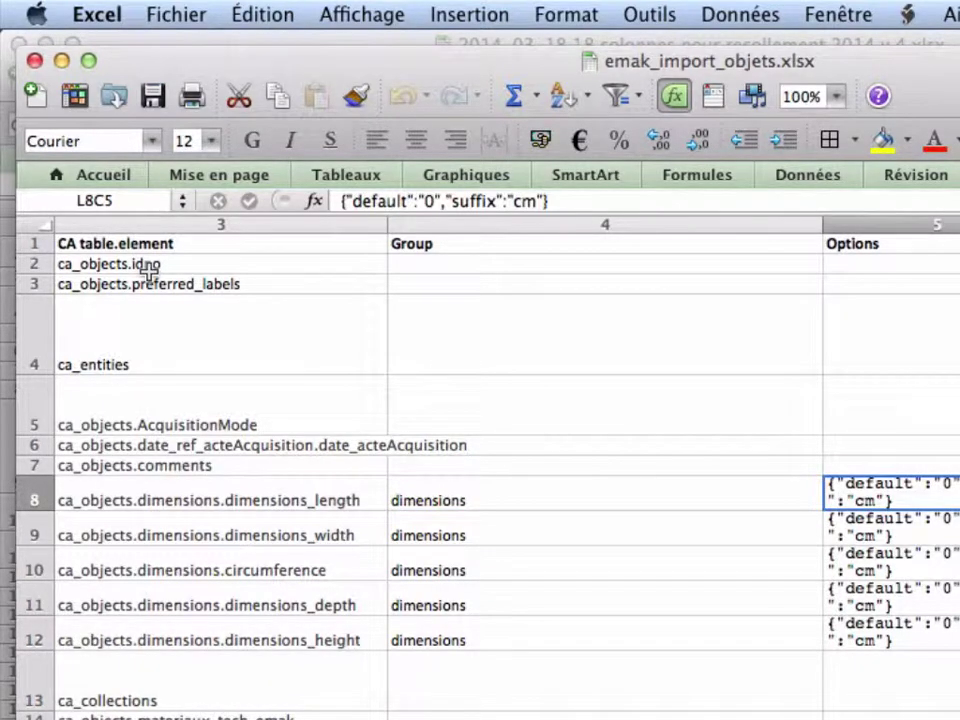
# Return to the 18 colonnes workbook and review the columns that break down the measurements along row 12, past column 57
pyautogui.press('super+Tab')
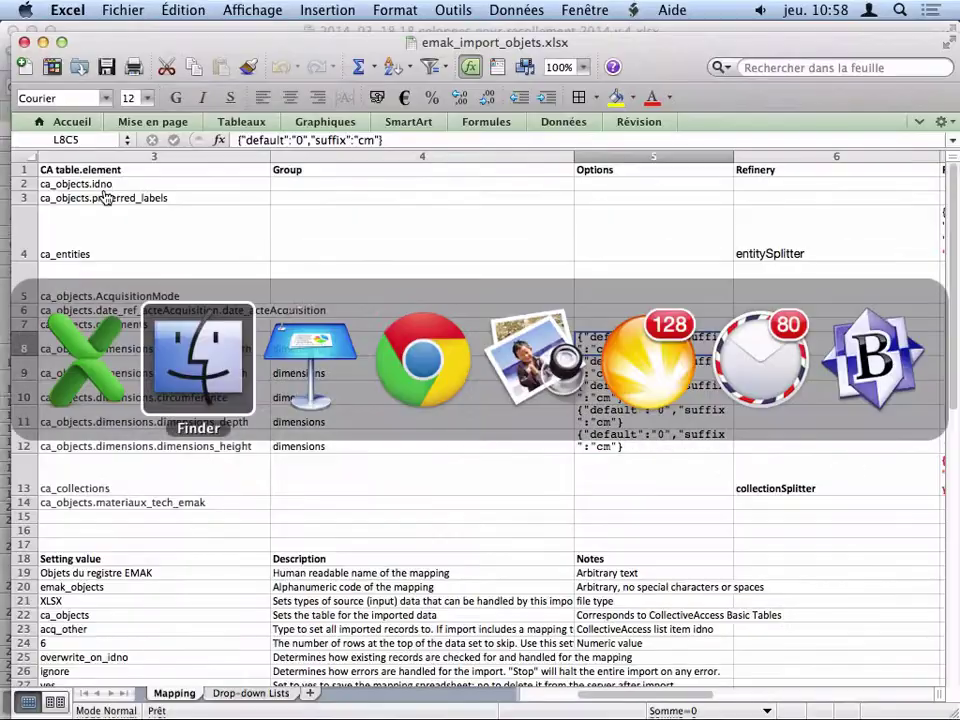
pyautogui.press('super+Tab')
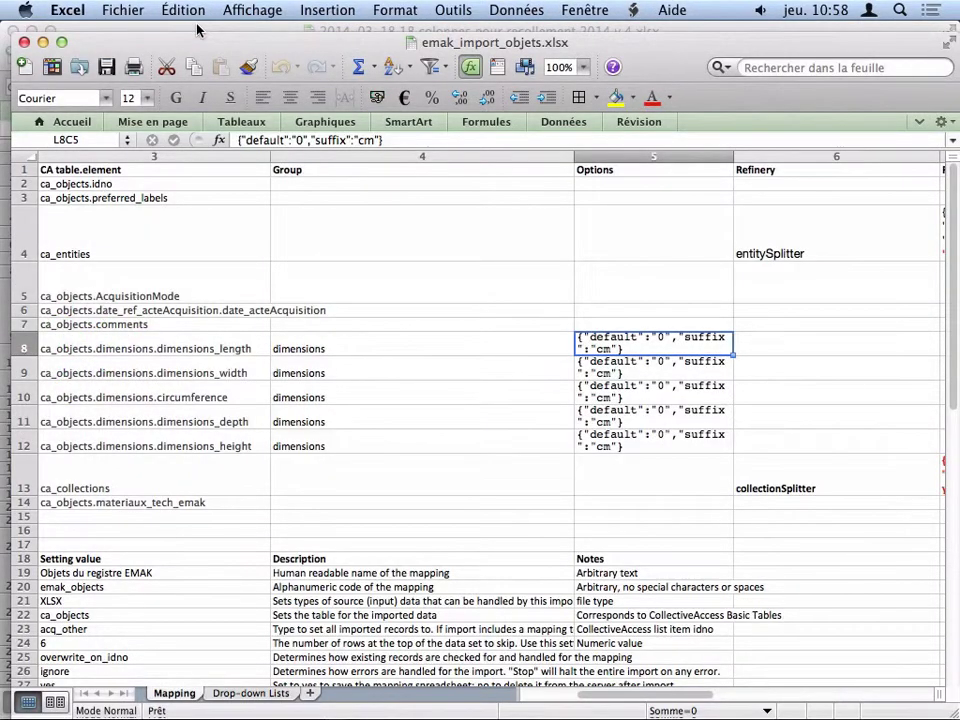
pyautogui.click(150, 27)
pyautogui.press('Right')
pyautogui.press('Right')
pyautogui.press('Right')
pyautogui.press('Right')
pyautogui.press('Right')
pyautogui.press('Right')
pyautogui.press('Right')
pyautogui.press('Right')
pyautogui.press('Right')
pyautogui.press('Right')
pyautogui.press('Right')
pyautogui.press('Right')
pyautogui.press('Right')
pyautogui.press('Right')
pyautogui.press('Right')
pyautogui.press('Right')
pyautogui.press('Right')
pyautogui.press('Right')
pyautogui.press('Right')
pyautogui.press('Right')
pyautogui.press('Right')
pyautogui.press('Right')
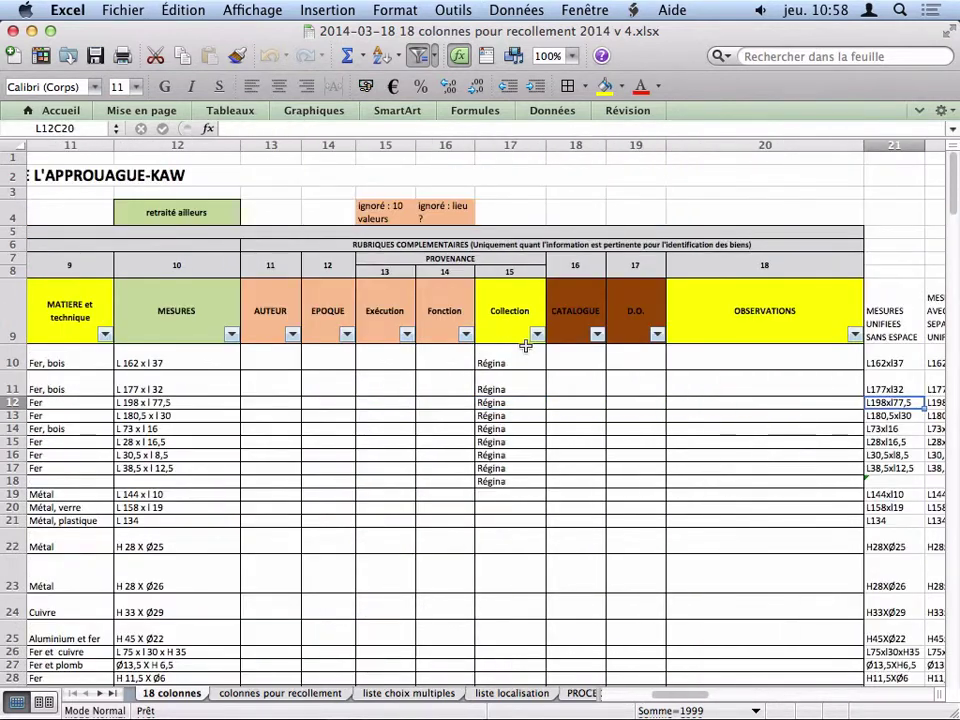
pyautogui.press('Right')
pyautogui.press('Right')
pyautogui.press('Right')
pyautogui.press('Right')
pyautogui.press('Right')
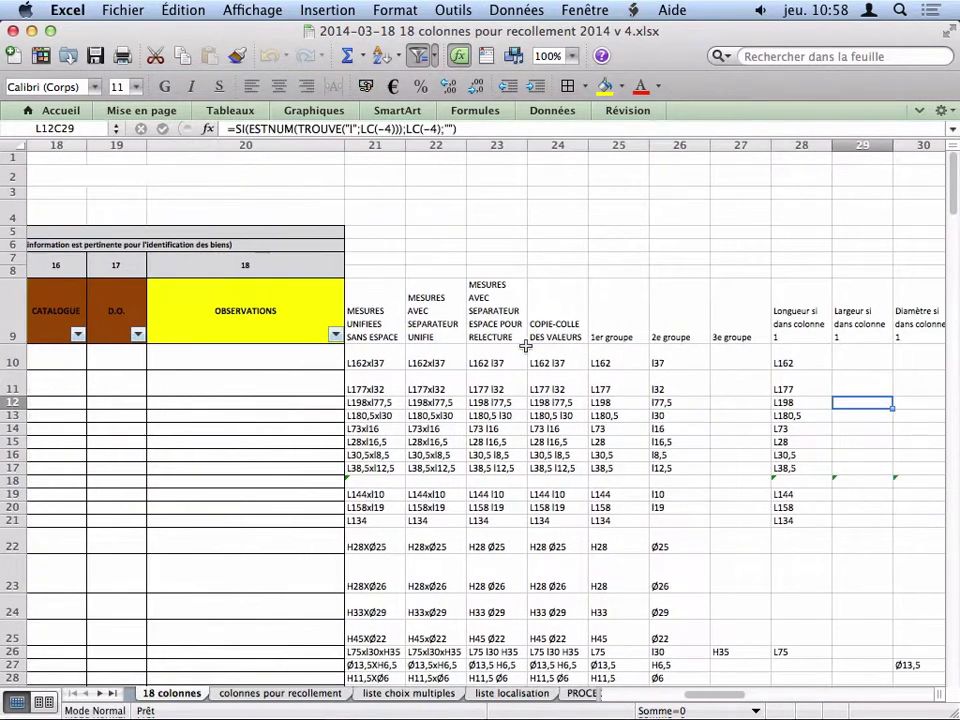
pyautogui.press('Right')
pyautogui.press('Right')
pyautogui.press('Right')
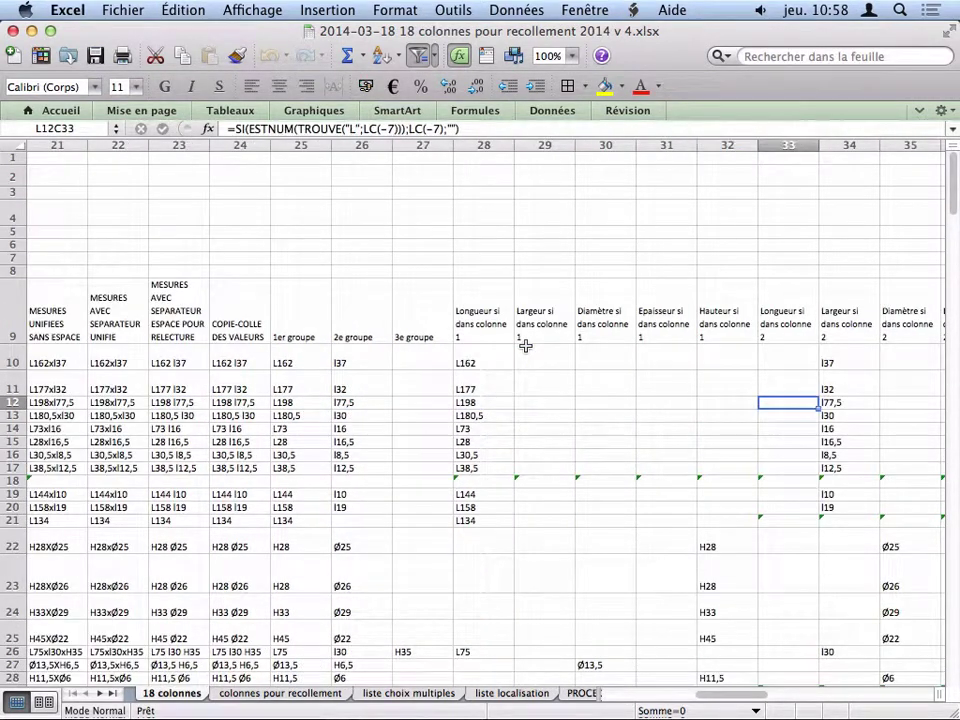
pyautogui.press('Right')
pyautogui.press('Right')
pyautogui.press('Right')
pyautogui.press('Right')
pyautogui.press('Right')
pyautogui.press('Right')
pyautogui.press('Right')
pyautogui.press('Right')
pyautogui.press('Right')
pyautogui.press('Right')
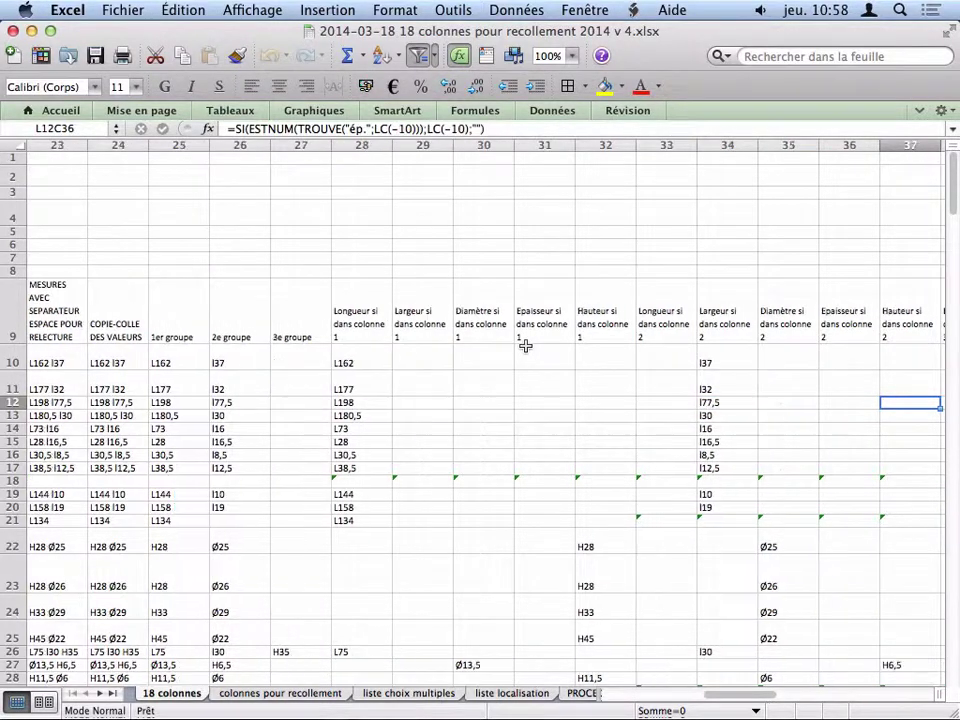
pyautogui.press('Right')
pyautogui.press('Right')
pyautogui.press('Right')
pyautogui.press('Right')
pyautogui.press('Right')
pyautogui.press('Right')
pyautogui.press('Right')
pyautogui.press('Right')
pyautogui.press('Right')
pyautogui.press('Right')
pyautogui.press('Right')
pyautogui.press('Right')
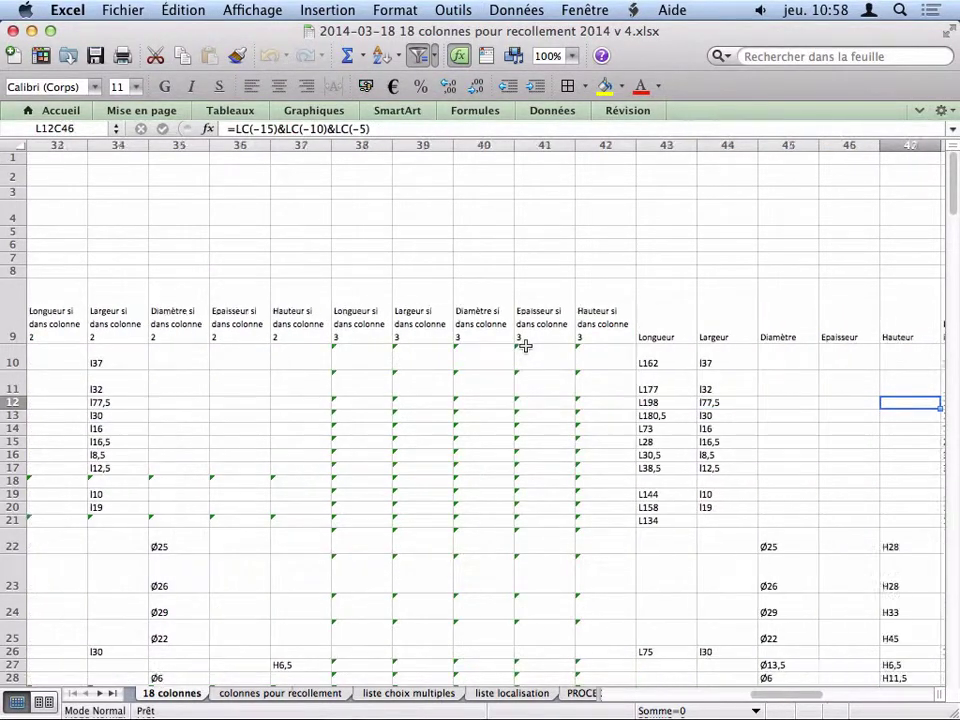
pyautogui.press('Right')
pyautogui.press('Right')
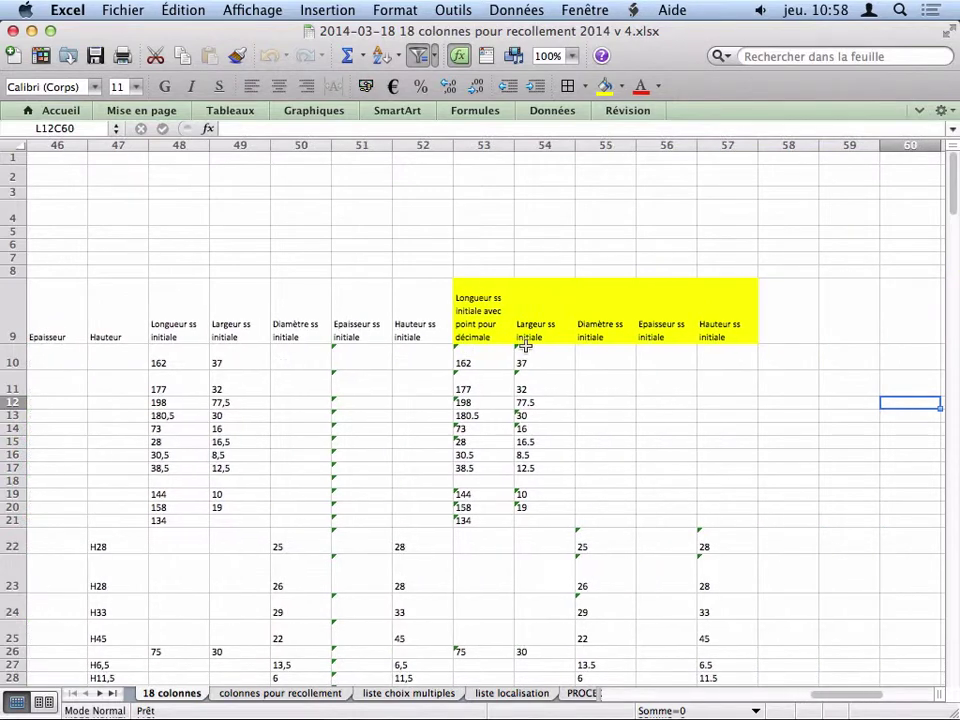
# Inspect the row 12 length and width values without initials in the yellow-headed columns 53 and 54
pyautogui.press('Left')
pyautogui.press('Left')
pyautogui.press('Left')
pyautogui.press('Left')
pyautogui.press('Left')
pyautogui.press('Left')
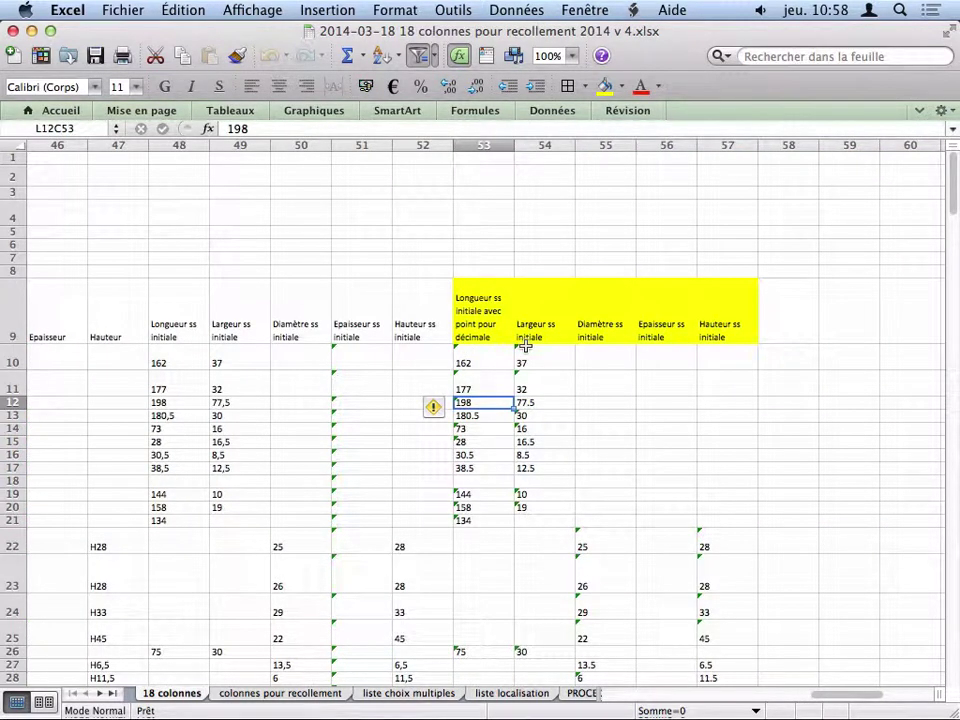
pyautogui.press('Right')
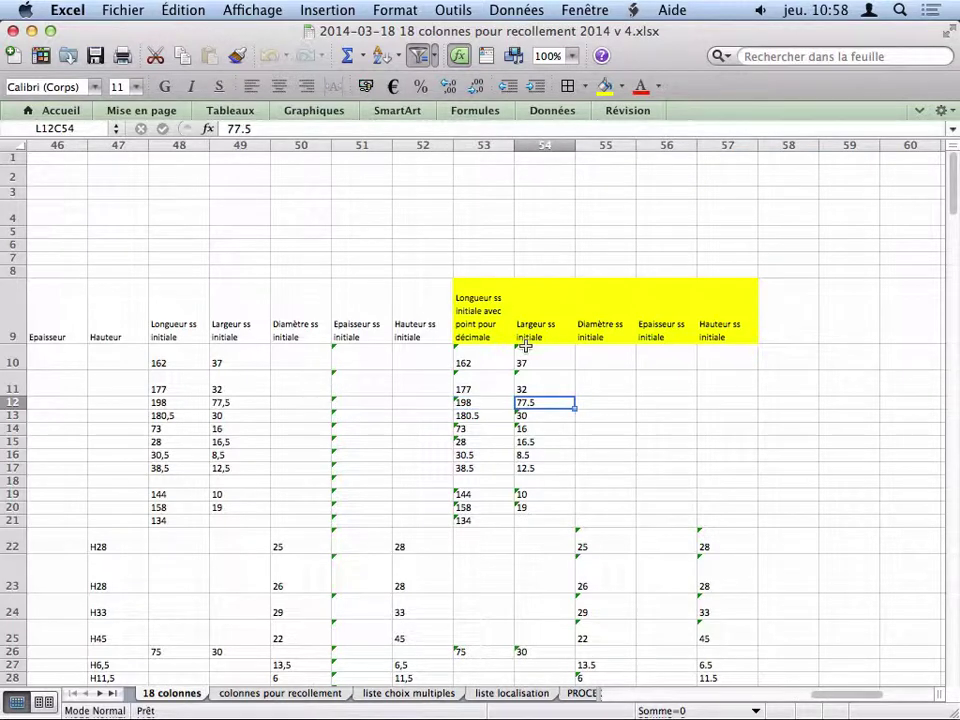
# Check the row 12 diameter, thickness and height cells in the yellow-headed columns 55 to 57
pyautogui.press('Right')
pyautogui.press('Right')
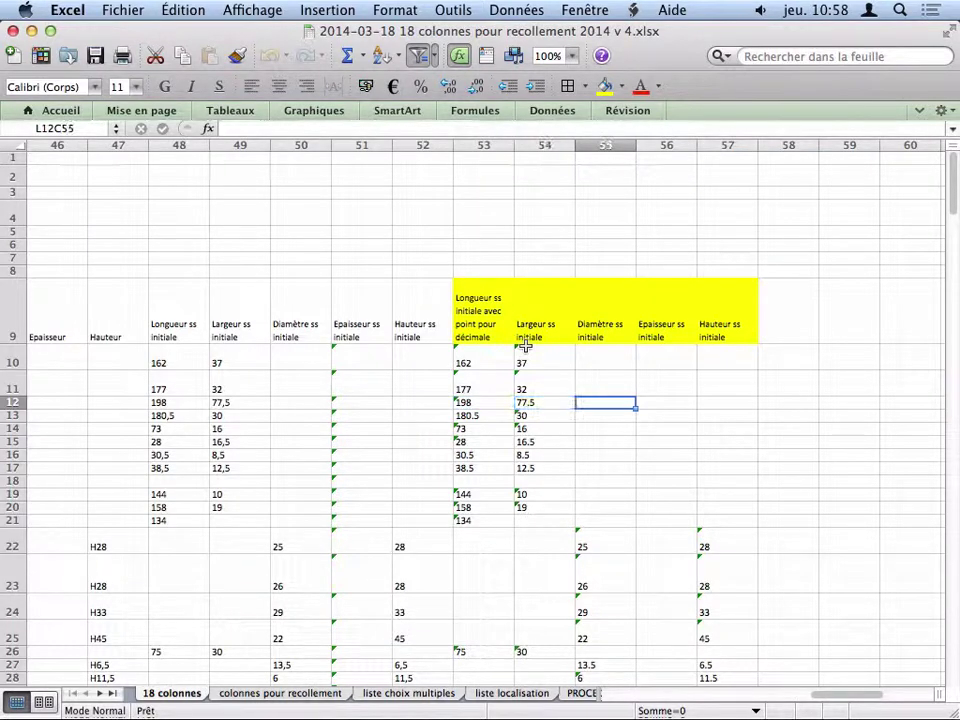
pyautogui.press('Right')
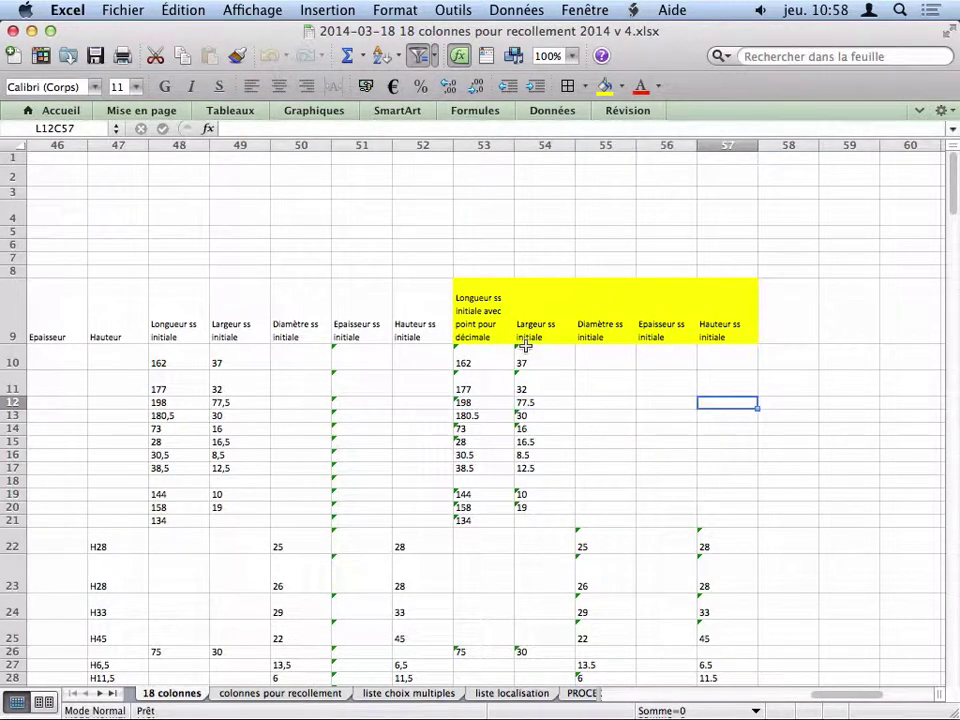
# Go back along row 12 to the original combined measurement in the MESURES column
pyautogui.press('Left')
pyautogui.press('Left')
pyautogui.press('Left')
pyautogui.press('Left')
pyautogui.press('Left')
pyautogui.press('Left')
pyautogui.press('Left')
pyautogui.press('Left')
pyautogui.press('Left')
pyautogui.press('Left')
pyautogui.press('Left')
pyautogui.press('Left')
pyautogui.press('Left')
pyautogui.press('Left')
pyautogui.press('Left')
pyautogui.press('Left')
pyautogui.press('Left')
pyautogui.press('Left')
pyautogui.press('Left')
pyautogui.press('Left')
pyautogui.press('Left')
pyautogui.press('Left')
pyautogui.press('Left')
pyautogui.press('Left')
pyautogui.press('Left')
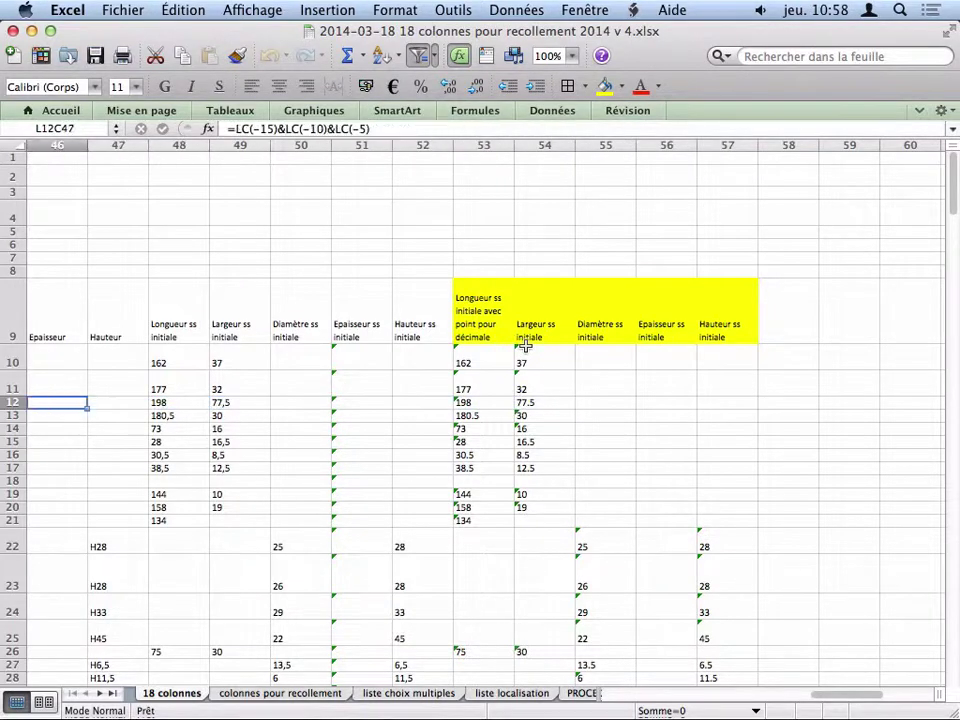
pyautogui.press('Left')
pyautogui.press('Left')
pyautogui.press('Left')
pyautogui.press('Left')
pyautogui.press('Left')
pyautogui.press('Left')
pyautogui.press('Left')
pyautogui.press('Left')
pyautogui.press('Left')
pyautogui.press('Left')
pyautogui.press('Left')
pyautogui.press('Left')
pyautogui.press('Left')
pyautogui.press('Left')
pyautogui.press('Left')
pyautogui.press('Left')
pyautogui.press('Left')
pyautogui.press('Left')
pyautogui.press('Left')
pyautogui.press('Left')
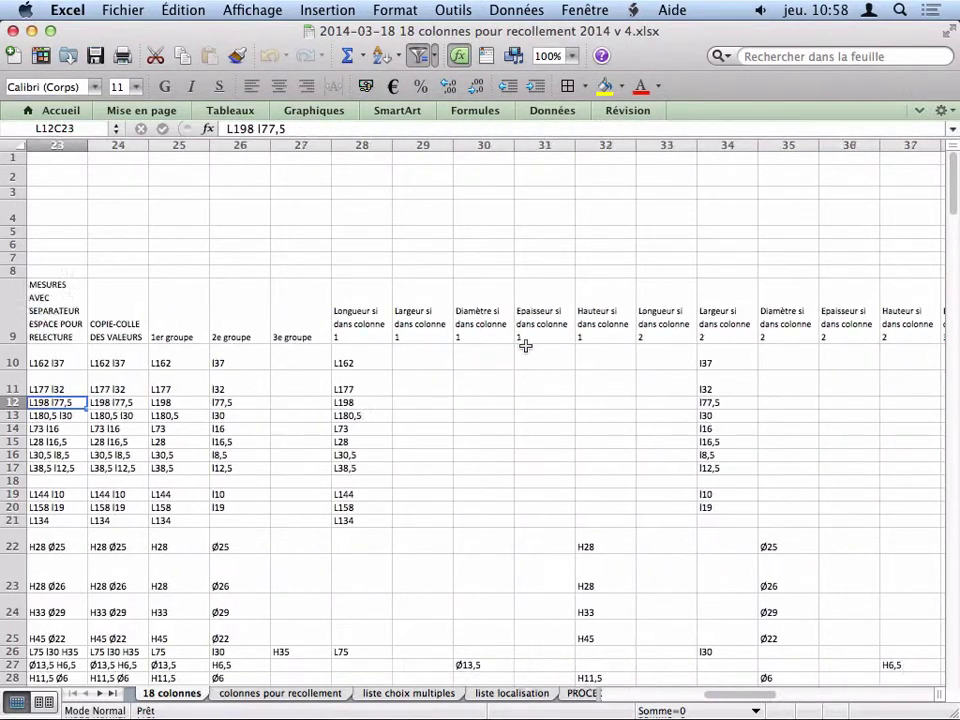
pyautogui.press('Right')
pyautogui.press('Right')
pyautogui.press('Right')
pyautogui.press('Right')
pyautogui.press('Right')
pyautogui.press('Right')
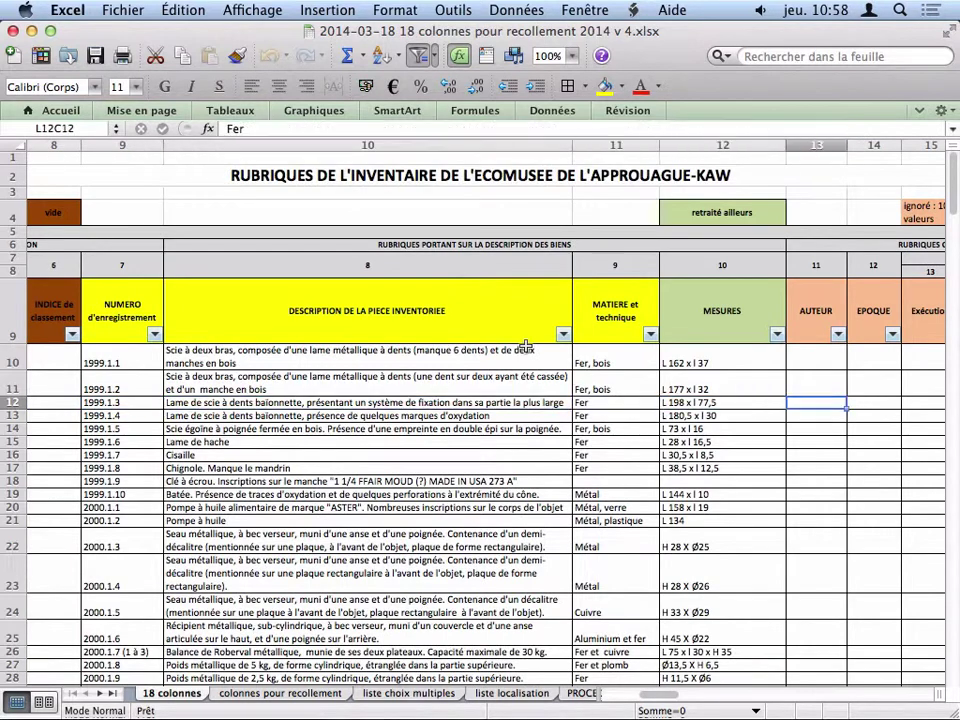
pyautogui.press('Left')
pyautogui.press('Left')
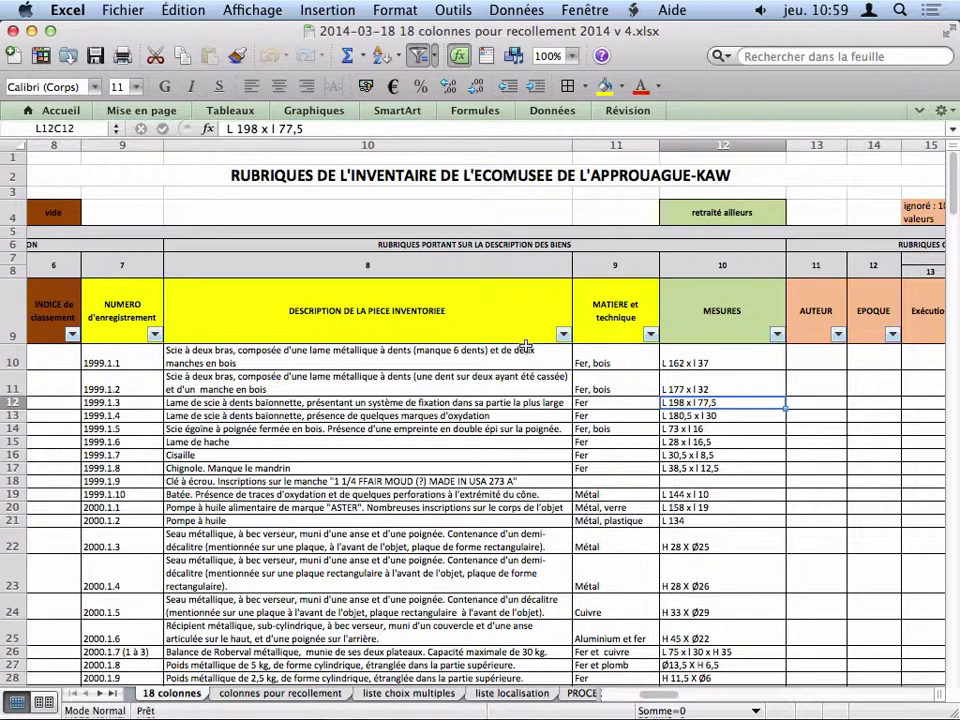
# Review how row 12's measurement is split up, from the MESURES column through the group columns to the yellow-headed columns 53 to 57
pyautogui.press('Right')
pyautogui.press('Right')
pyautogui.press('Right')
pyautogui.press('Right')
pyautogui.press('Right')
pyautogui.press('Right')
pyautogui.press('Right')
pyautogui.press('Right')
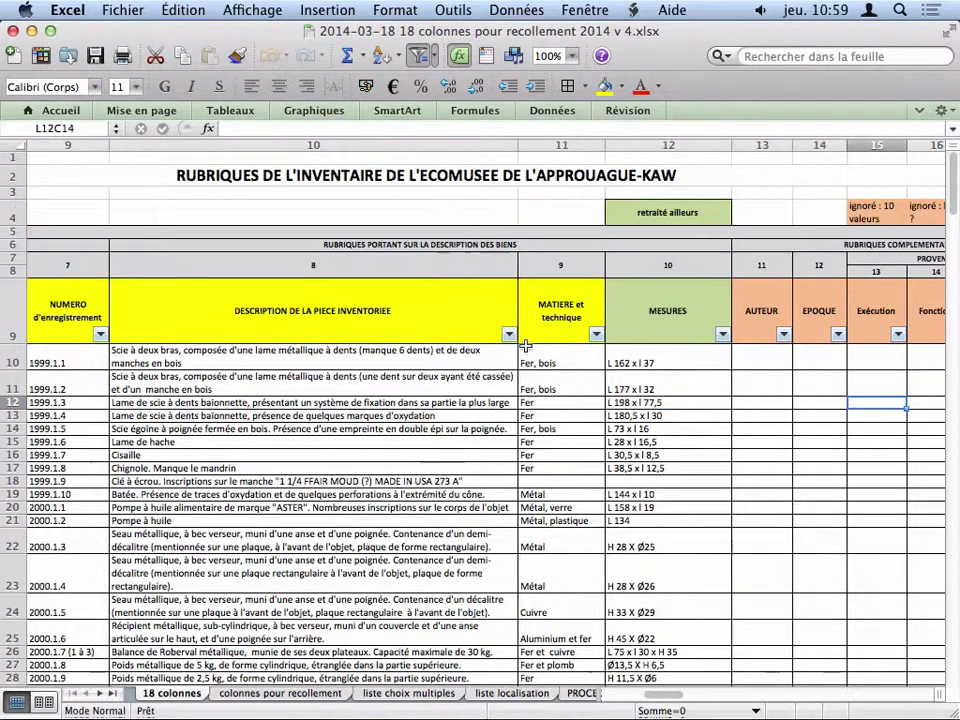
pyautogui.press('Right')
pyautogui.press('Right')
pyautogui.press('Right')
pyautogui.press('Right')
pyautogui.press('Right')
pyautogui.press('Right')
pyautogui.press('Right')
pyautogui.press('Right')
pyautogui.press('Right')
pyautogui.press('Right')
pyautogui.press('Right')
pyautogui.press('Right')
pyautogui.press('Right')
pyautogui.press('Right')
pyautogui.press('Right')
pyautogui.press('Right')
pyautogui.press('Right')
pyautogui.press('Right')
pyautogui.press('Right')
pyautogui.press('Right')
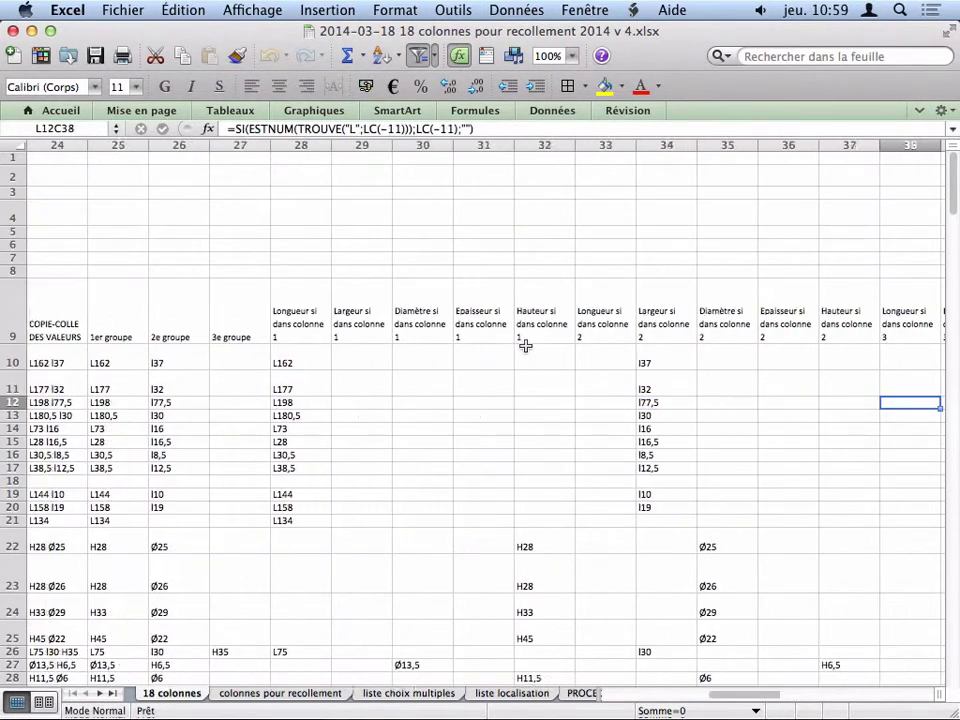
pyautogui.press('Right')
pyautogui.press('Right')
pyautogui.press('Right')
pyautogui.press('Right')
pyautogui.press('Right')
pyautogui.press('Right')
pyautogui.press('Right')
pyautogui.press('Right')
pyautogui.press('Right')
pyautogui.press('Right')
pyautogui.press('Right')
pyautogui.press('Right')
pyautogui.press('Right')
pyautogui.press('Right')
pyautogui.press('Right')
pyautogui.press('Right')
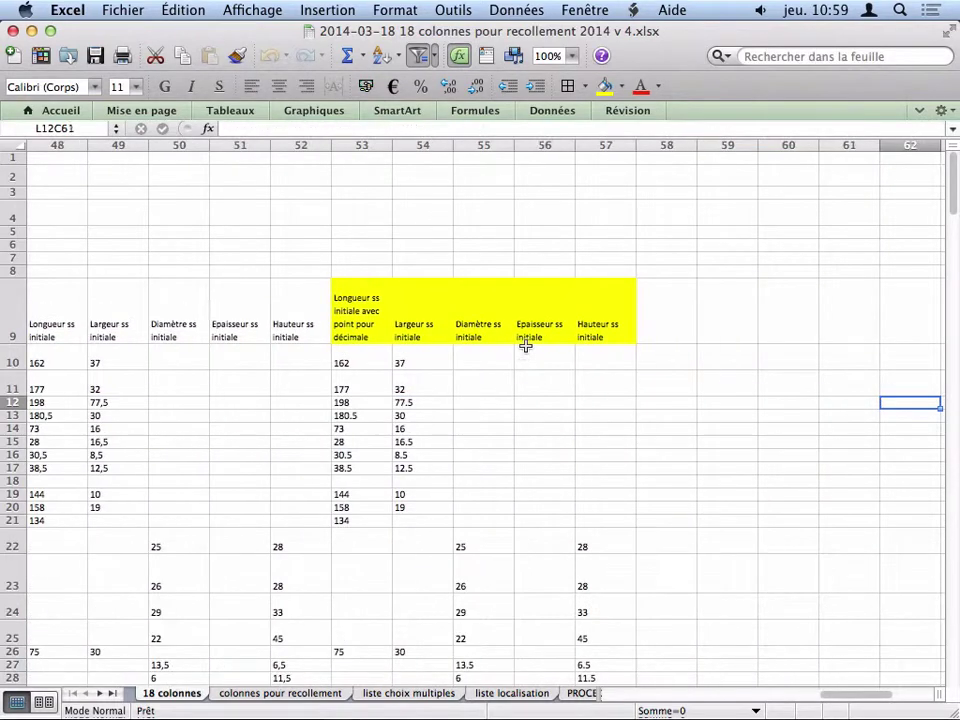
# Retrace the row 12 measurement formulas from the yellow-headed columns back to the 2e groupe column
pyautogui.press('Left')
pyautogui.press('Left')
pyautogui.press('Left')
pyautogui.press('Left')
pyautogui.press('Left')
pyautogui.press('Left')
pyautogui.press('Left')
pyautogui.press('Left')
pyautogui.press('Left')
pyautogui.press('Left')
pyautogui.press('Left')
pyautogui.press('Left')
pyautogui.press('Left')
pyautogui.press('Left')
pyautogui.press('Left')
pyautogui.press('Left')
pyautogui.press('Left')
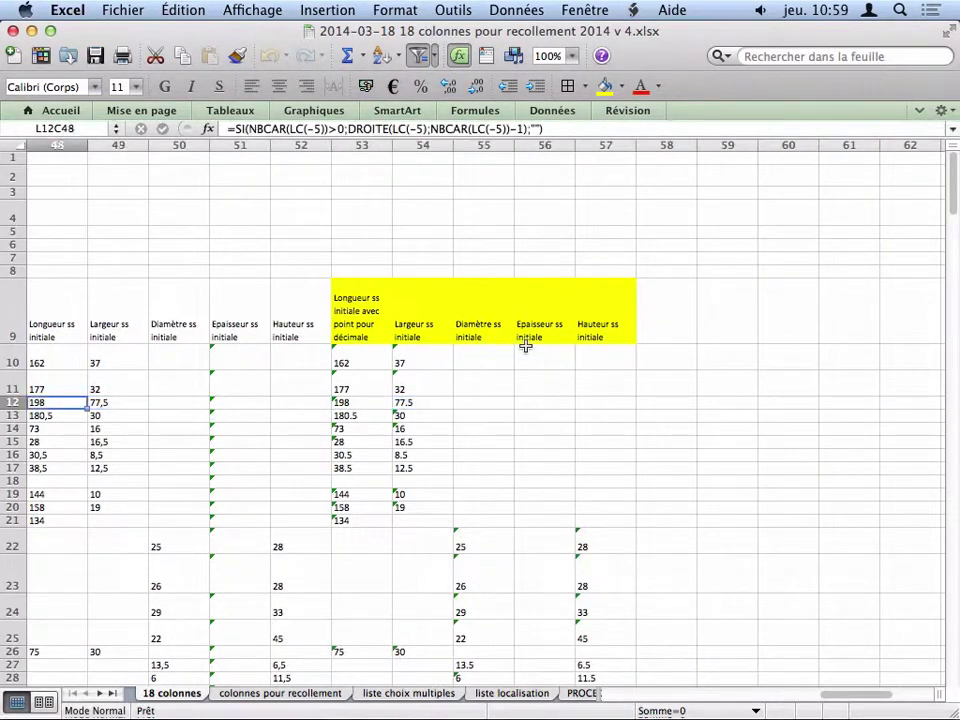
pyautogui.press('Left')
pyautogui.press('Left')
pyautogui.press('Left')
pyautogui.press('Left')
pyautogui.press('Left')
pyautogui.press('Left')
pyautogui.press('Left')
pyautogui.press('Left')
pyautogui.press('Left')
pyautogui.press('Left')
pyautogui.press('Left')
pyautogui.press('Left')
pyautogui.press('Left')
pyautogui.press('Left')
pyautogui.press('Left')
pyautogui.press('Left')
pyautogui.press('Left')
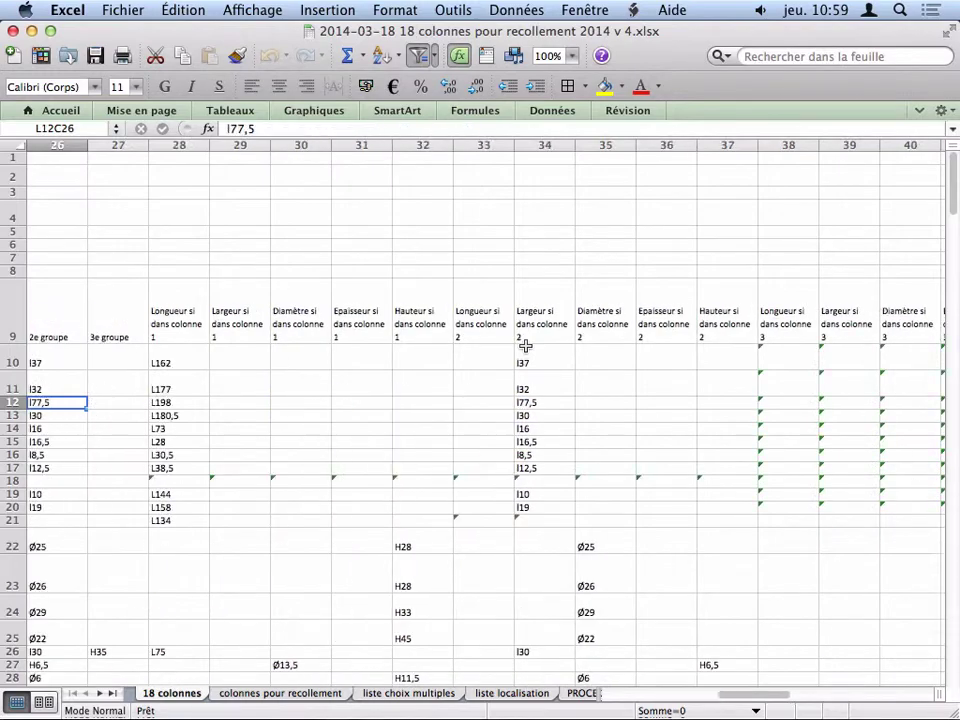
# Switch to the emak_import_objets.xlsx mapping workbook
pyautogui.press('super+Tab')
pyautogui.press('super+Tab')
pyautogui.press('super+Tab')
pyautogui.press('super+Tab')
pyautogui.press('super+Tab')
pyautogui.press('super+Tab')
pyautogui.press('super+Tab')
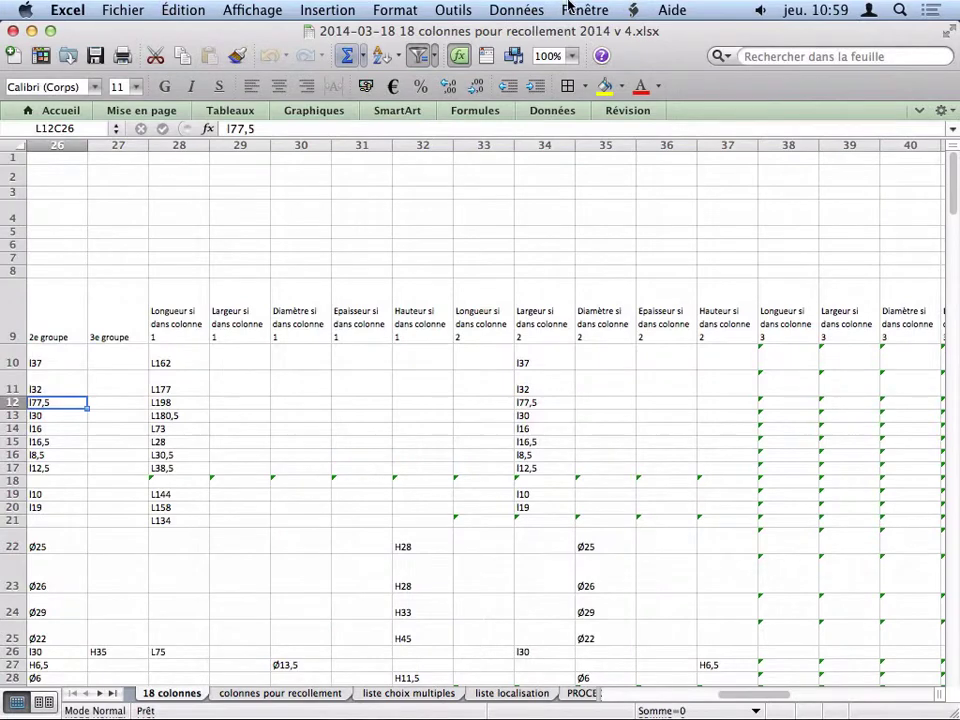
pyautogui.click(567, 8)
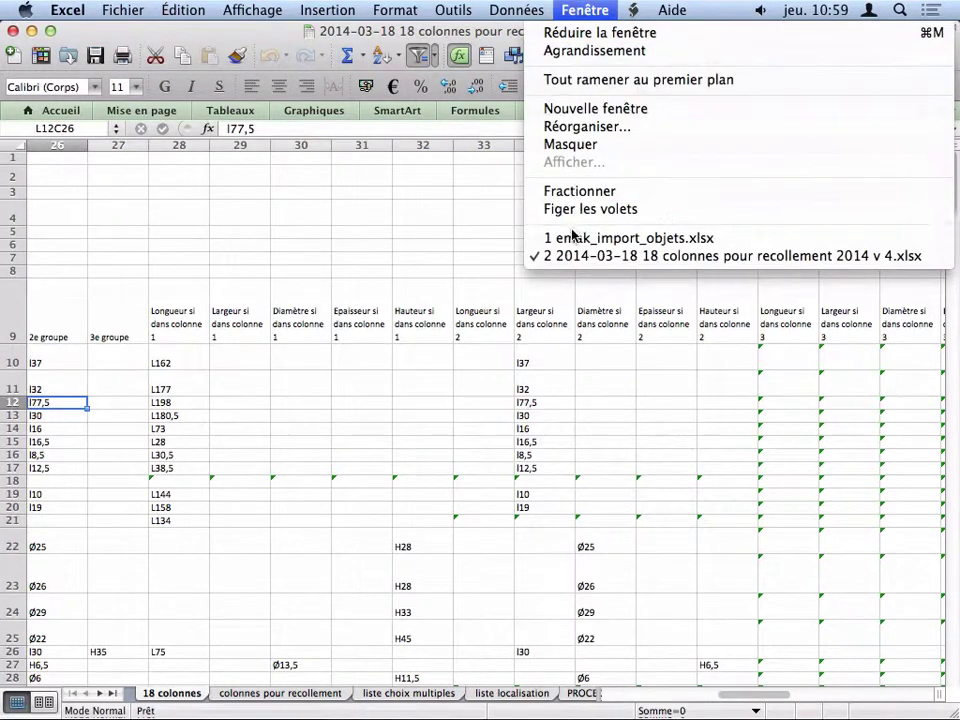
pyautogui.click(535, 232)
# Find the settings block below the mapping rows and inspect the human-readable mapping name and its description in row 19
pyautogui.click(437, 418)
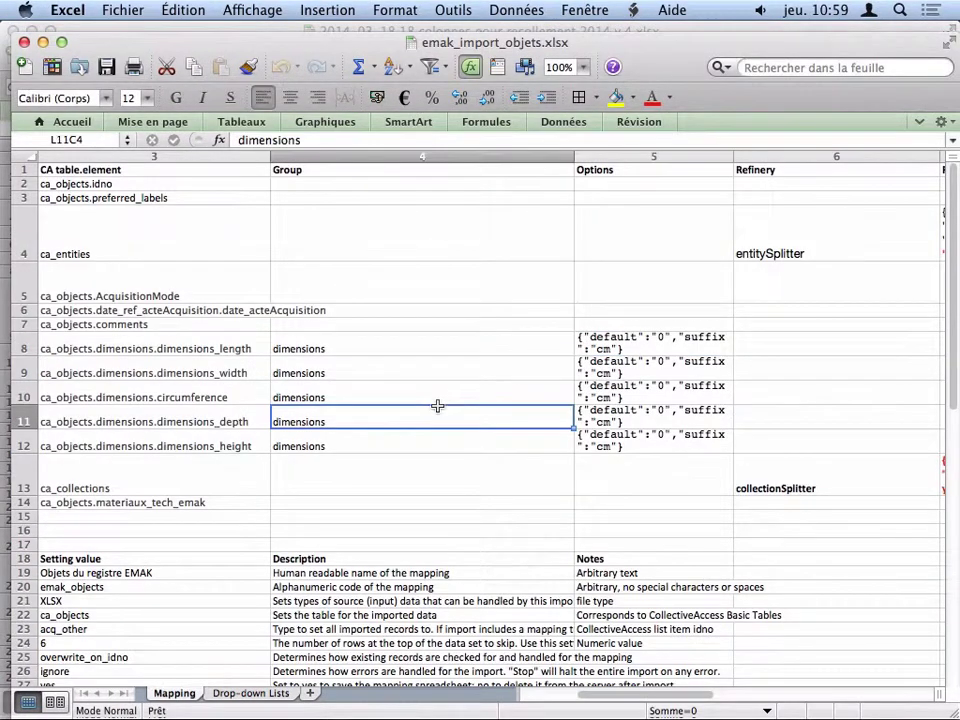
pyautogui.scroll(-3, 437, 405)
pyautogui.scroll(-1, 437, 405)
pyautogui.rightClick(437, 405)
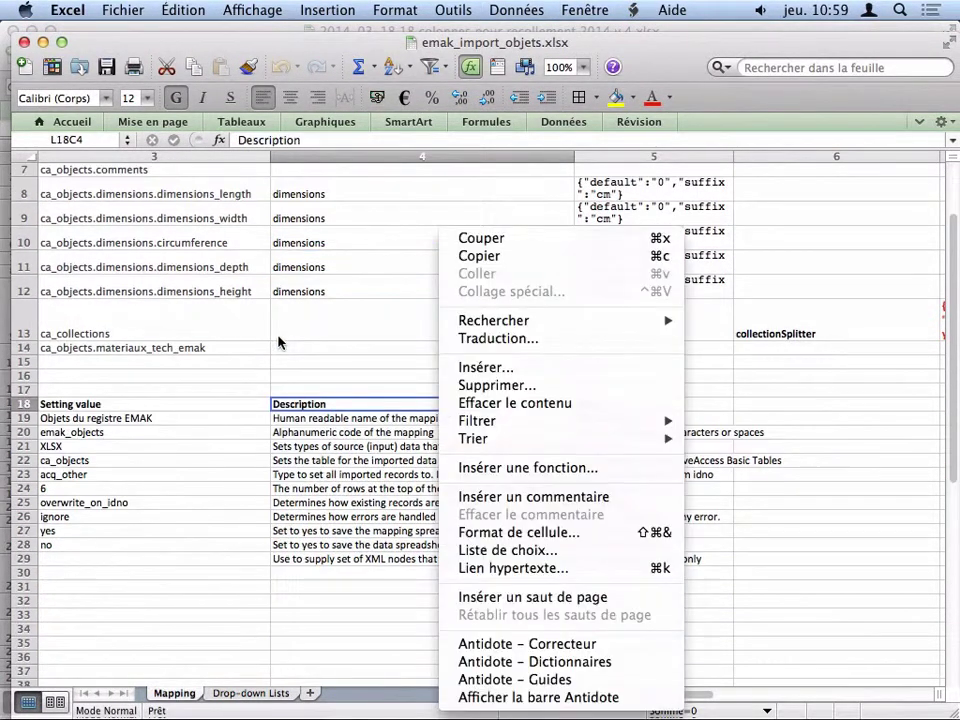
pyautogui.click(332, 326)
pyautogui.click(341, 326)
pyautogui.click(330, 418)
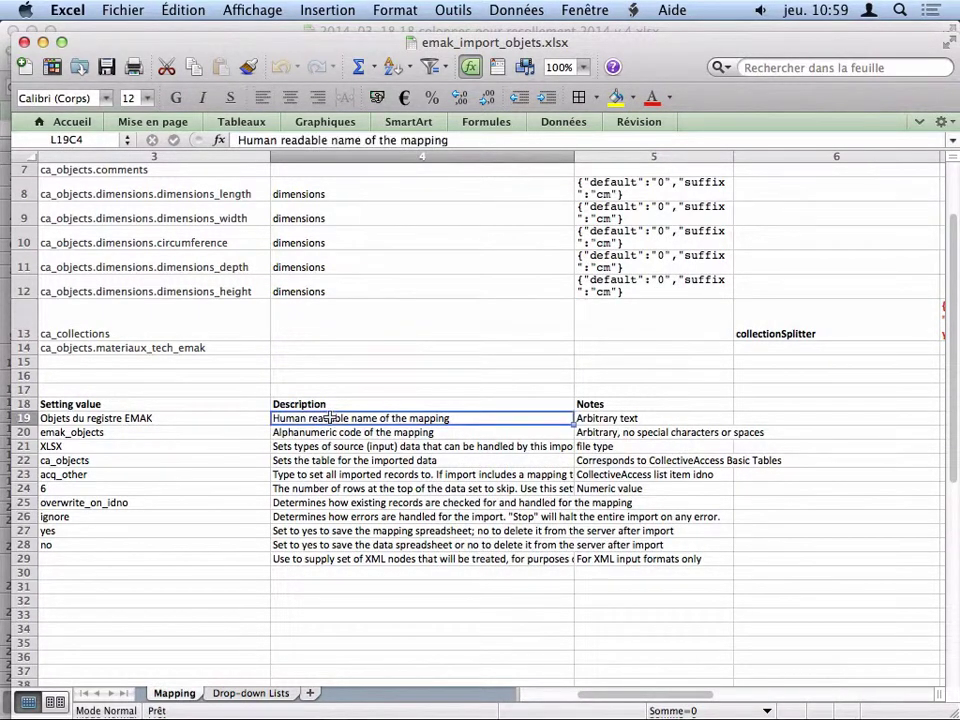
pyautogui.press('Left')
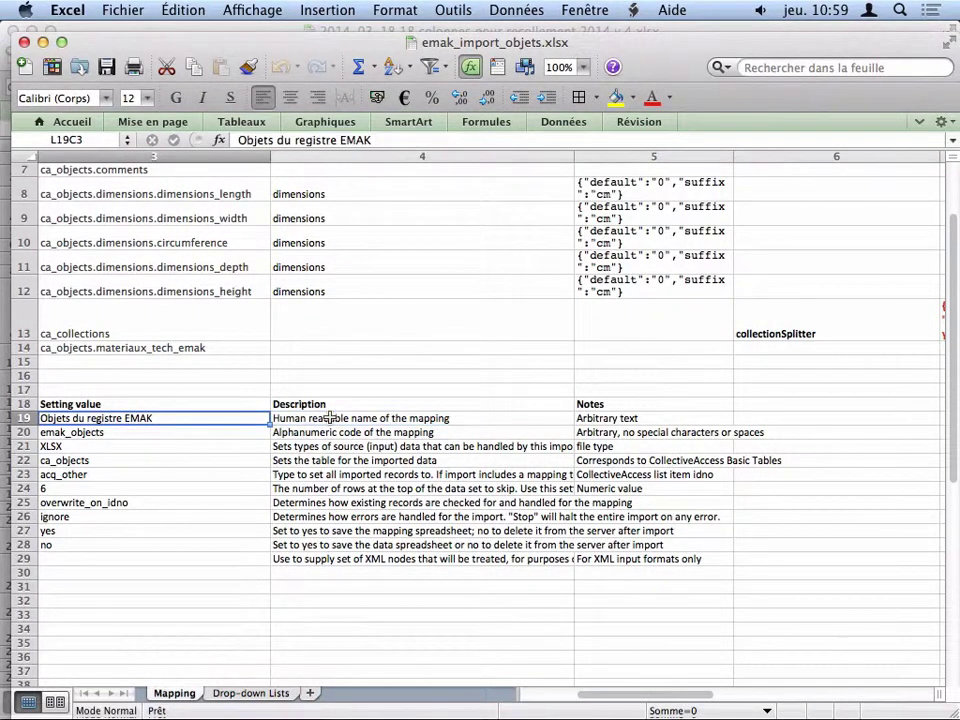
# Examine the code, inputFormats and table settings with their descriptions in rows 20 to 22
pyautogui.press('Down')
pyautogui.press('Right')
pyautogui.press('Left')
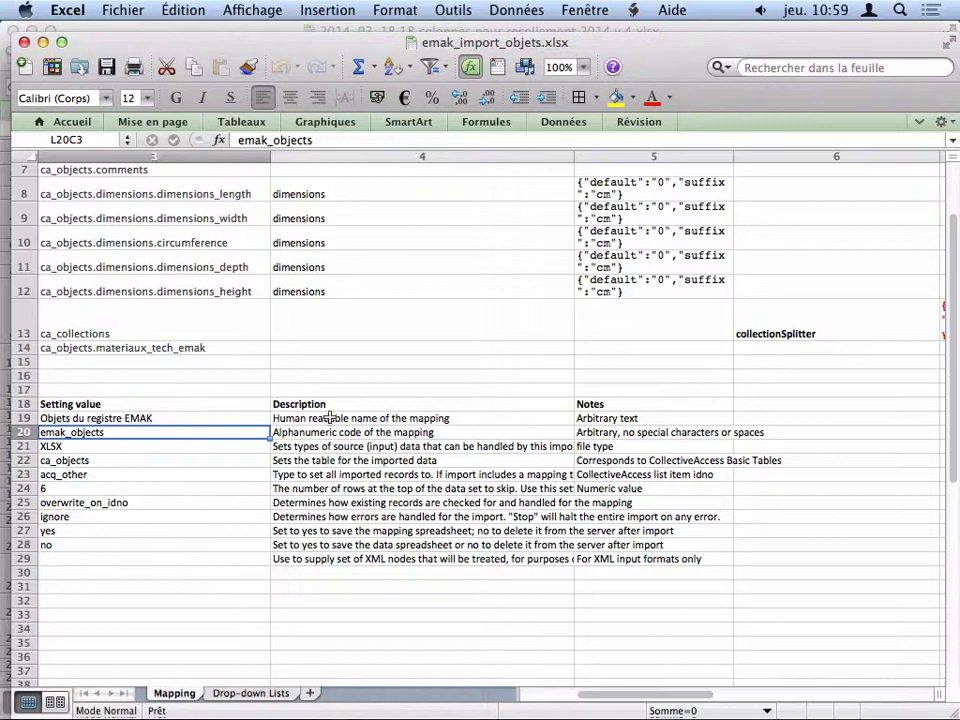
pyautogui.press('Down')
pyautogui.press('Right')
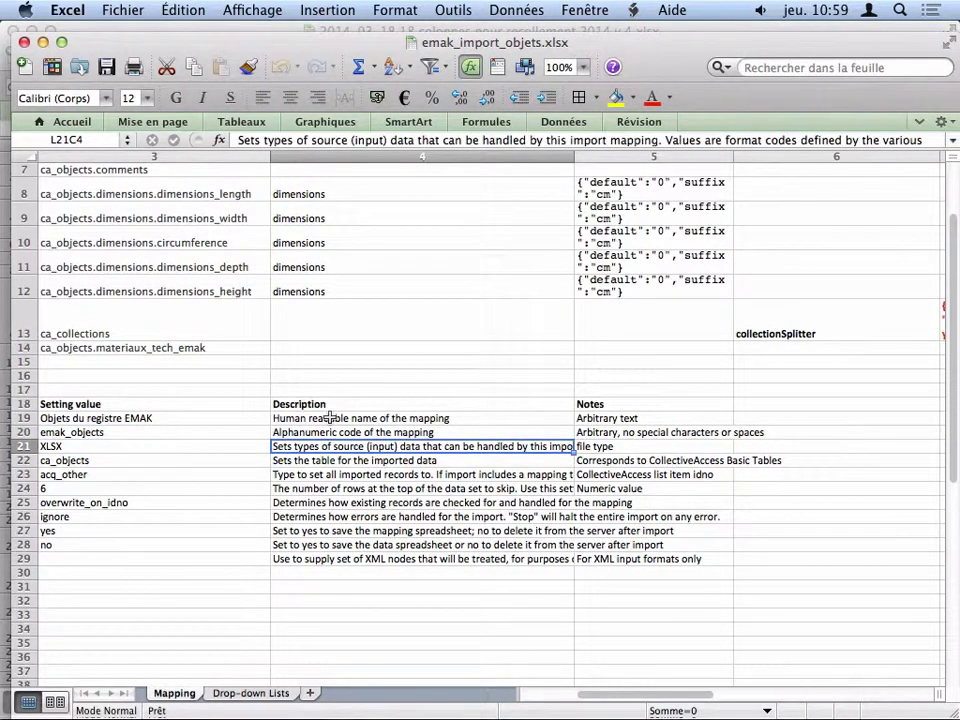
pyautogui.press('Down')
pyautogui.press('Left')
pyautogui.press('Left')
pyautogui.press('Left')
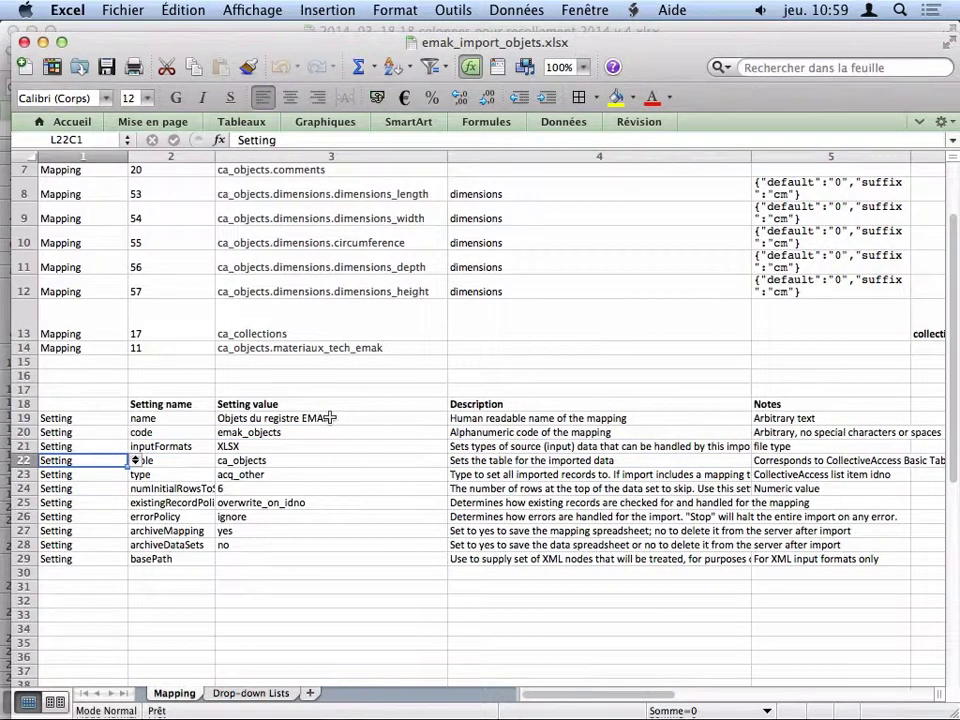
# Examine the type and numInitialRowsToSkip settings with their values in rows 23 and 24
pyautogui.press('Down')
pyautogui.press('Right')
pyautogui.press('Right')
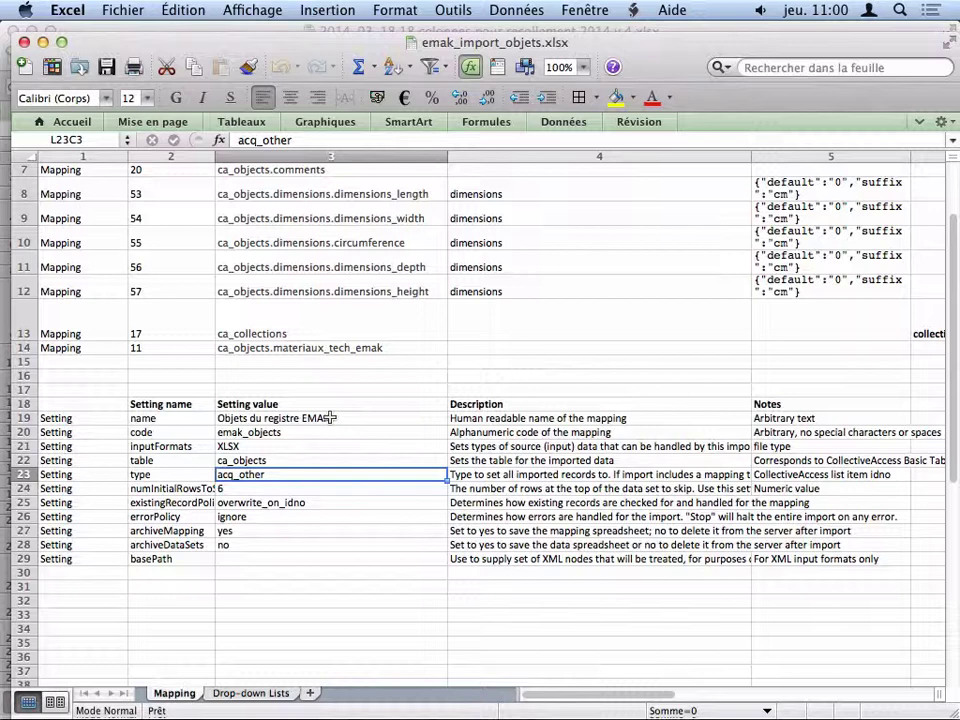
pyautogui.press('Down')
pyautogui.press('Left')
pyautogui.press('Right')
pyautogui.press('Left')
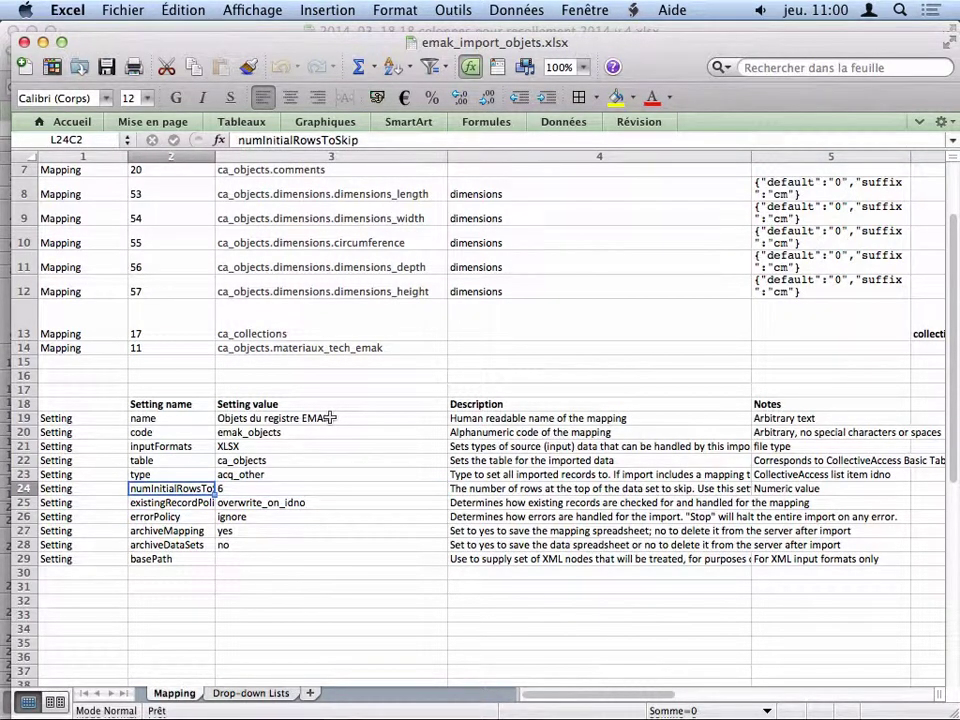
# Switch to the 18 colonnes inventory workbook and go back to its first columns to examine the header rows above the data
pyautogui.click(598, 9)
pyautogui.click(594, 256)
pyautogui.click(418, 261)
pyautogui.press('Left')
pyautogui.press('Left')
pyautogui.press('Left')
pyautogui.press('Left')
pyautogui.press('Left')
pyautogui.press('Left')
pyautogui.press('Left')
pyautogui.press('Left')
pyautogui.press('Left')
pyautogui.press('Left')
pyautogui.press('Left')
pyautogui.press('Left')
pyautogui.press('Left')
pyautogui.press('Left')
pyautogui.press('Left')
pyautogui.press('Left')
pyautogui.press('Left')
pyautogui.press('Left')
pyautogui.press('Left')
pyautogui.press('Left')
pyautogui.press('Left')
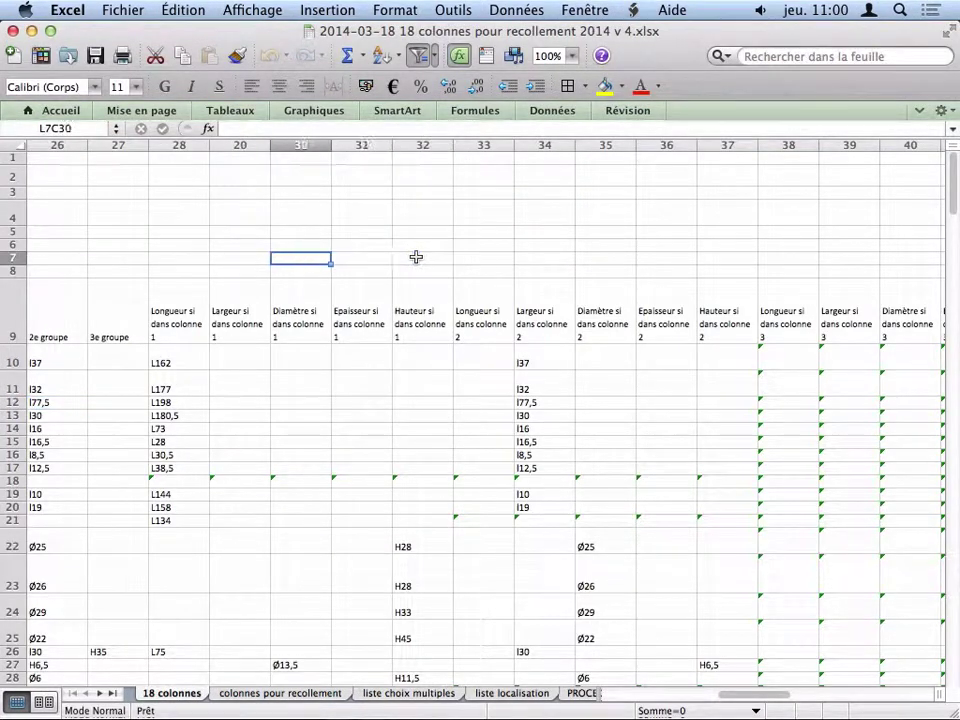
pyautogui.press('Left')
pyautogui.press('Left')
pyautogui.press('Left')
pyautogui.press('Left')
pyautogui.press('Left')
pyautogui.press('Left')
pyautogui.press('Left')
pyautogui.press('Left')
pyautogui.press('Left')
pyautogui.press('Left')
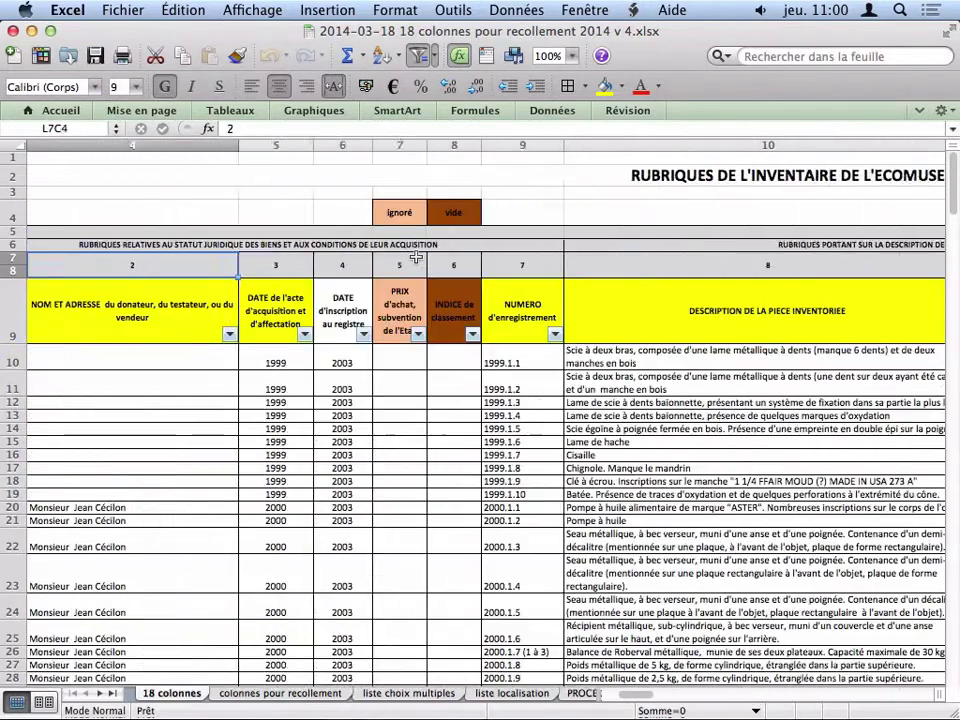
pyautogui.press('Up')
pyautogui.press('Up')
pyautogui.press('Up')
pyautogui.press('Down')
pyautogui.press('Down')
pyautogui.press('Down')
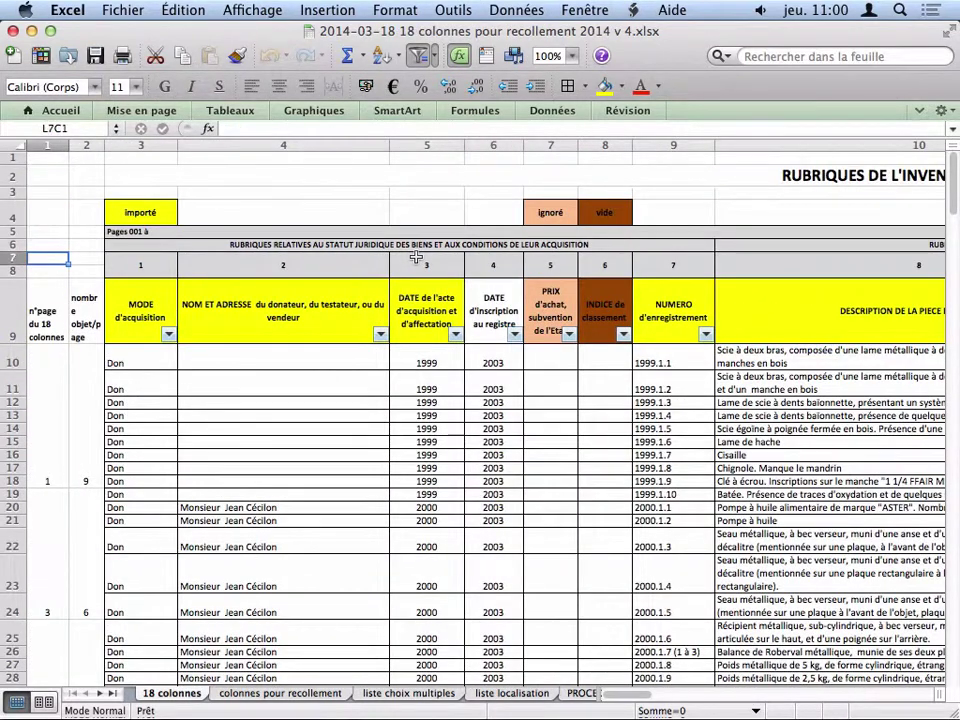
# Return to the emak_import_objets.xlsx workbook and examine the existingRecordPolicy setting and its value in row 25
pyautogui.click(598, 10)
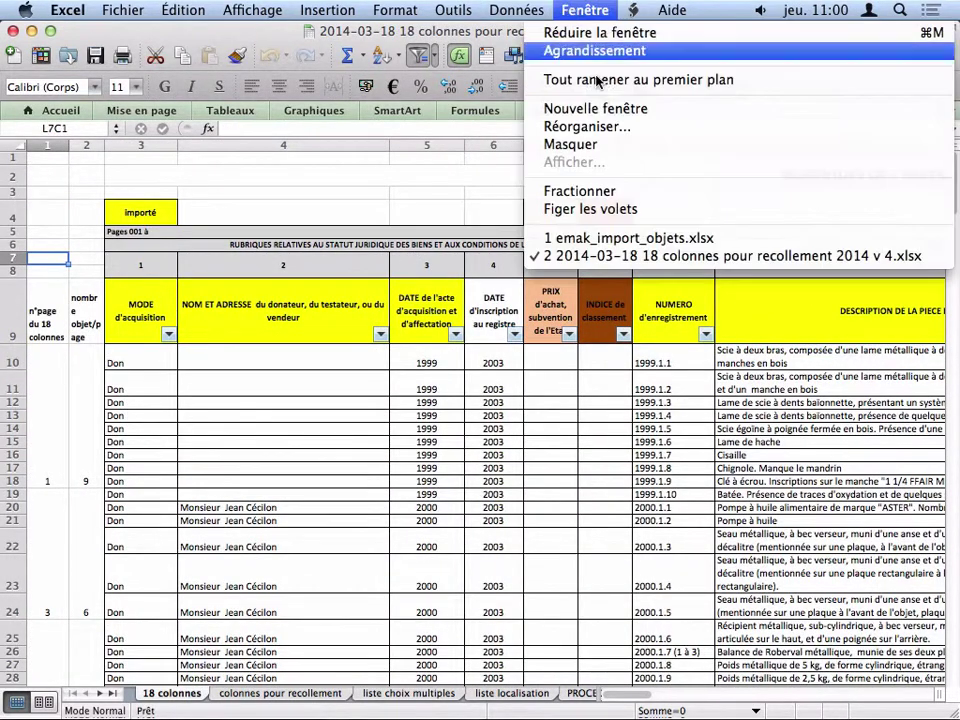
pyautogui.click(600, 238)
pyautogui.press('Down')
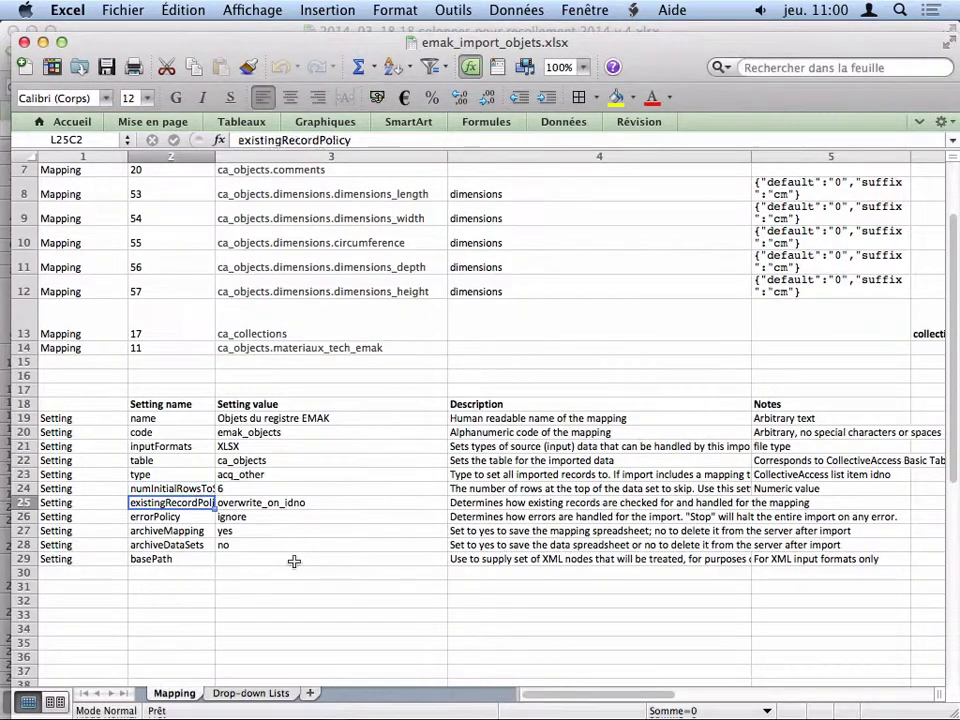
pyautogui.press('Right')
pyautogui.press('Left')
pyautogui.press('Right')
pyautogui.press('Right')
pyautogui.press('Left')
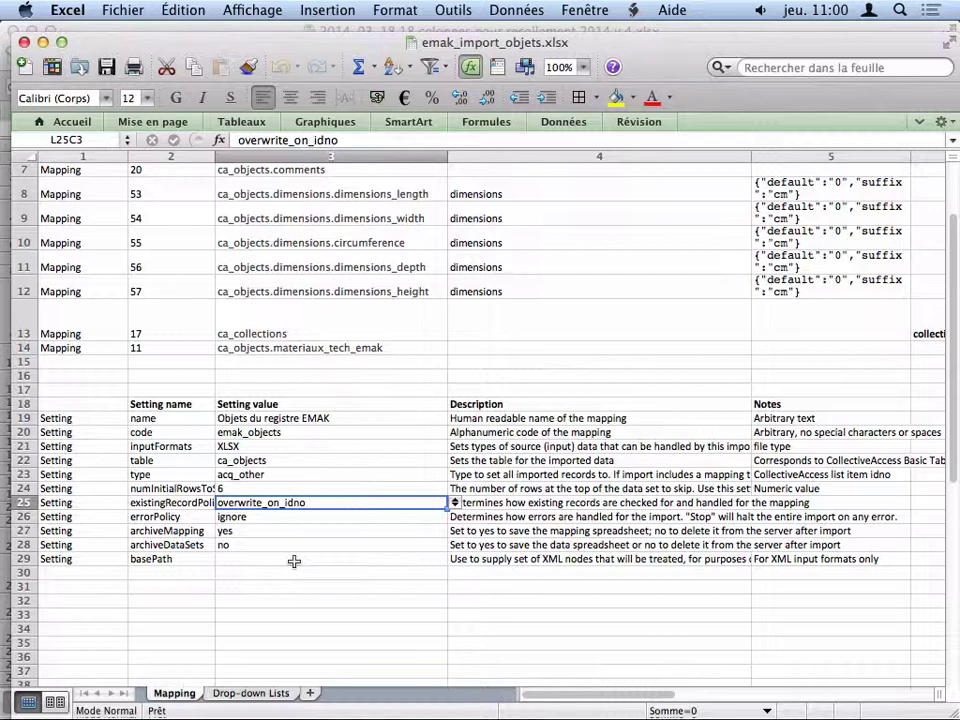
# Examine the values of the errorPolicy, archiveMapping and archiveDataSets settings in rows 26 to 28
pyautogui.press('Down')
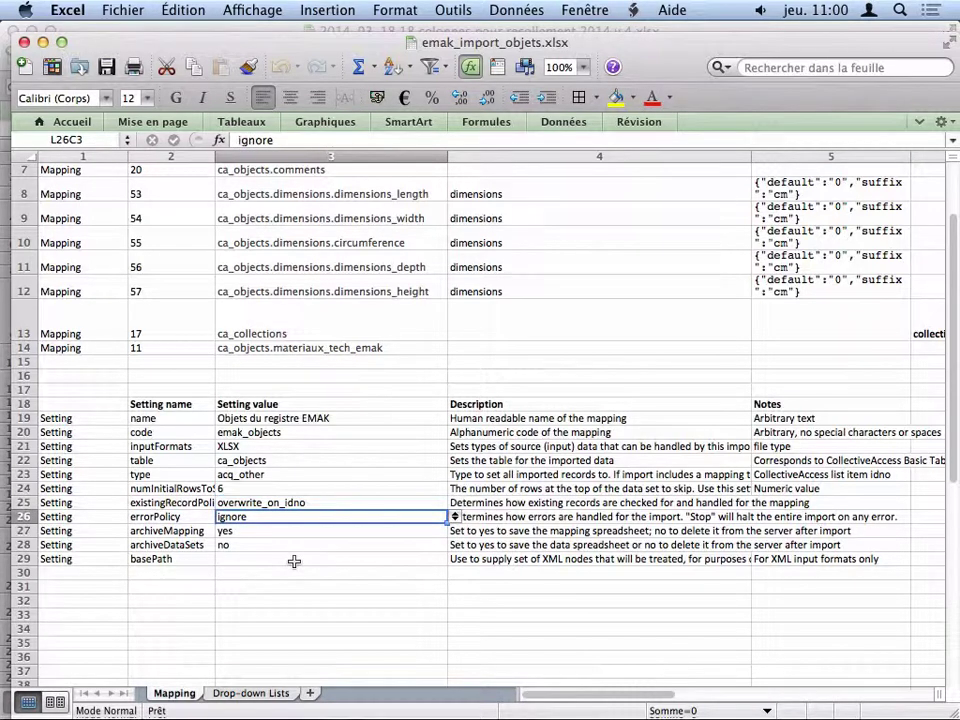
pyautogui.press('Down')
pyautogui.press('Down')
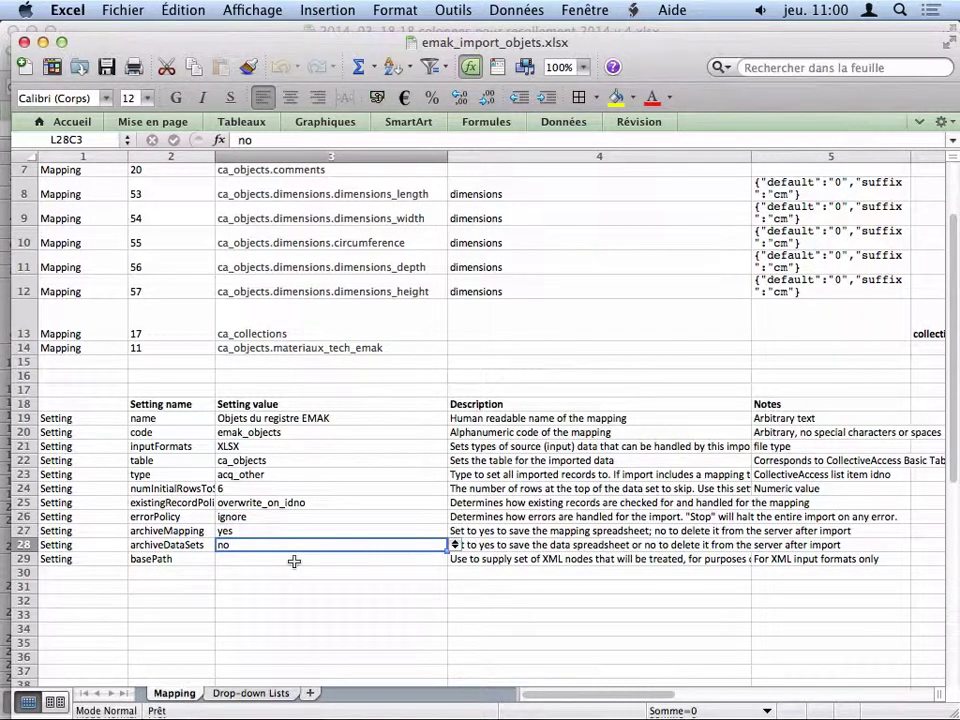
pyautogui.press('Up')
pyautogui.press('Up')
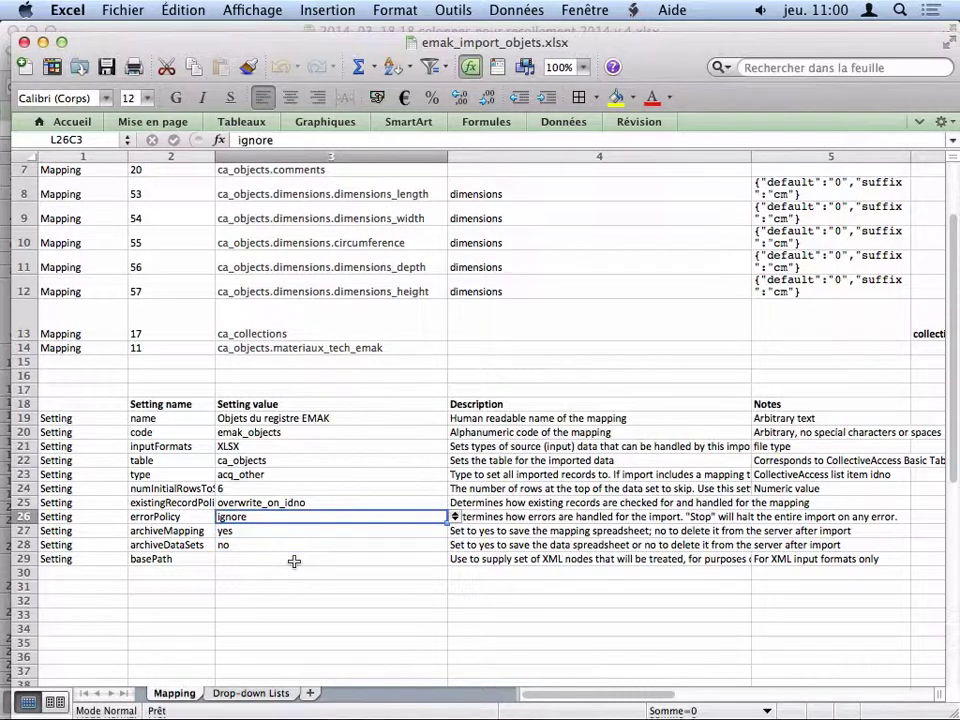
# Return to the first mapping rules and move the mapping workbook's window lower to uncover the inventory workbook behind it
pyautogui.click(377, 441)
pyautogui.scroll(3, 377, 440)
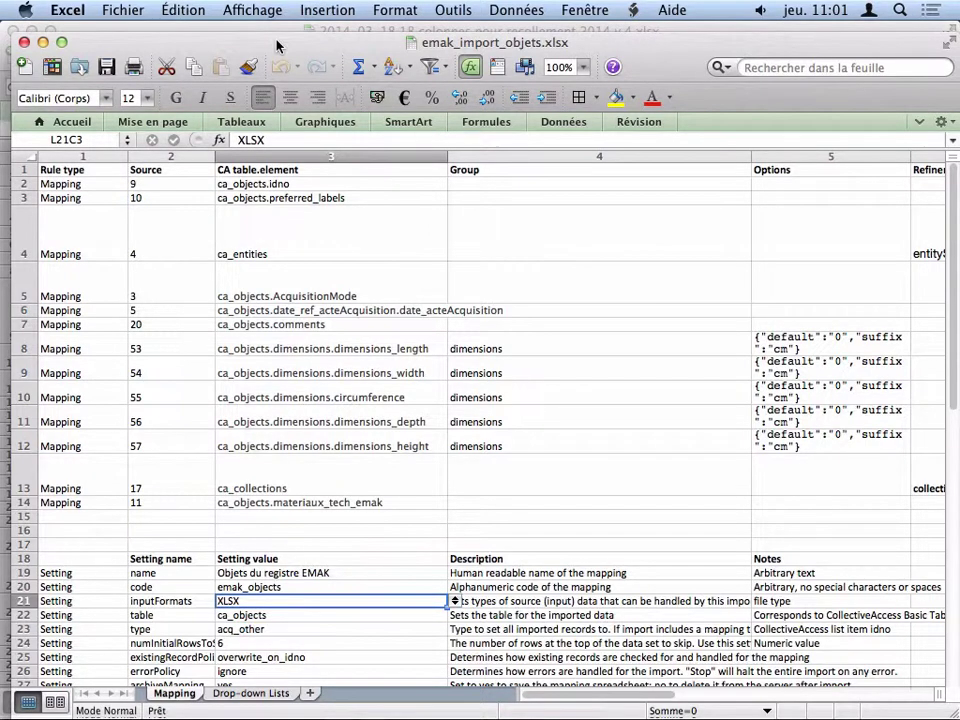
pyautogui.moveTo(276, 40); pyautogui.dragTo(273, 90)
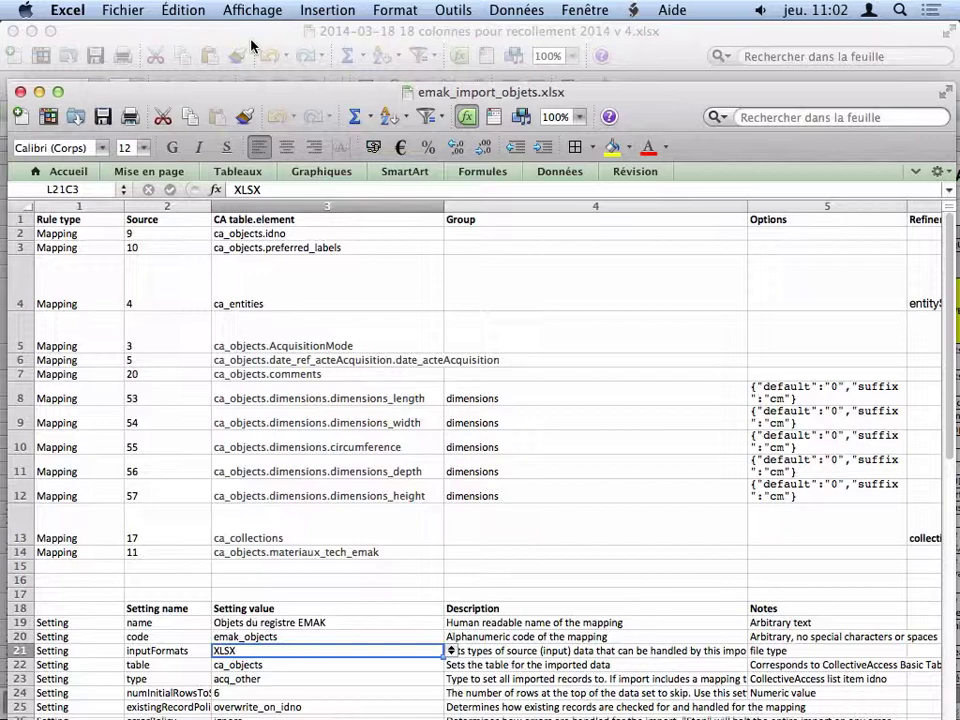
pyautogui.moveTo(370, 97); pyautogui.dragTo(403, 146)
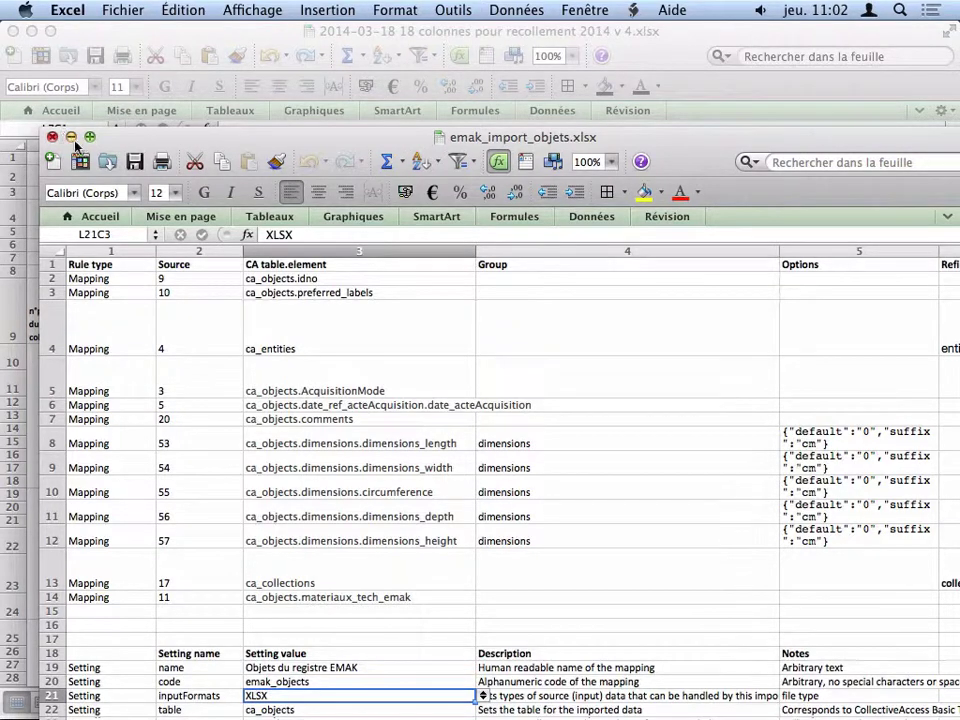
# Switch to CollectiveAccess in Chrome, log out of the demo session and reopen the login page
pyautogui.press('super+Tab')
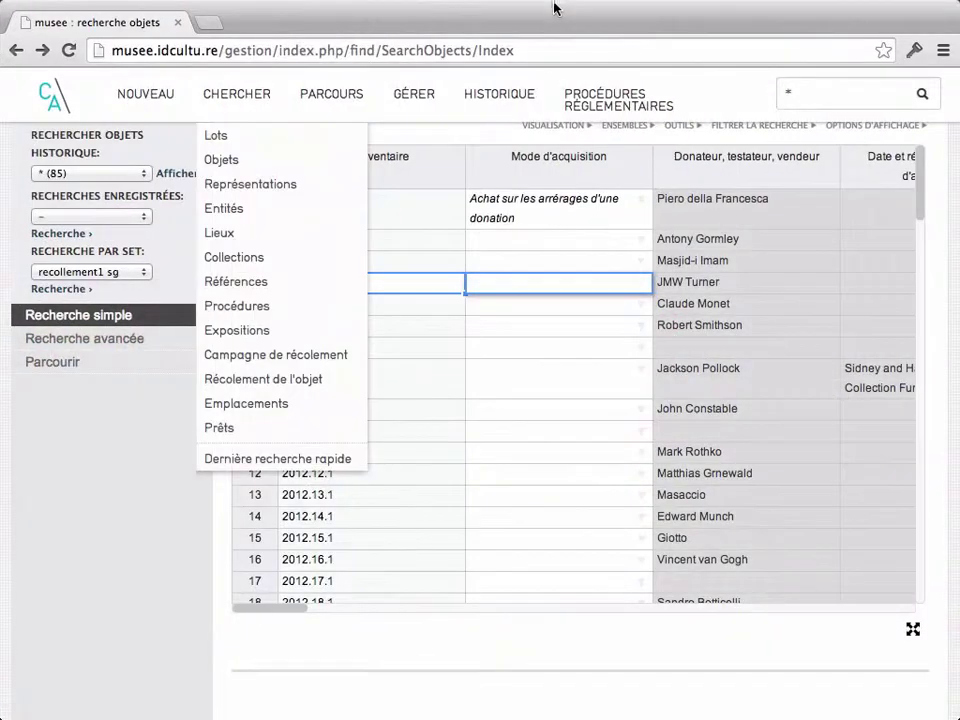
pyautogui.moveTo(606, 100)
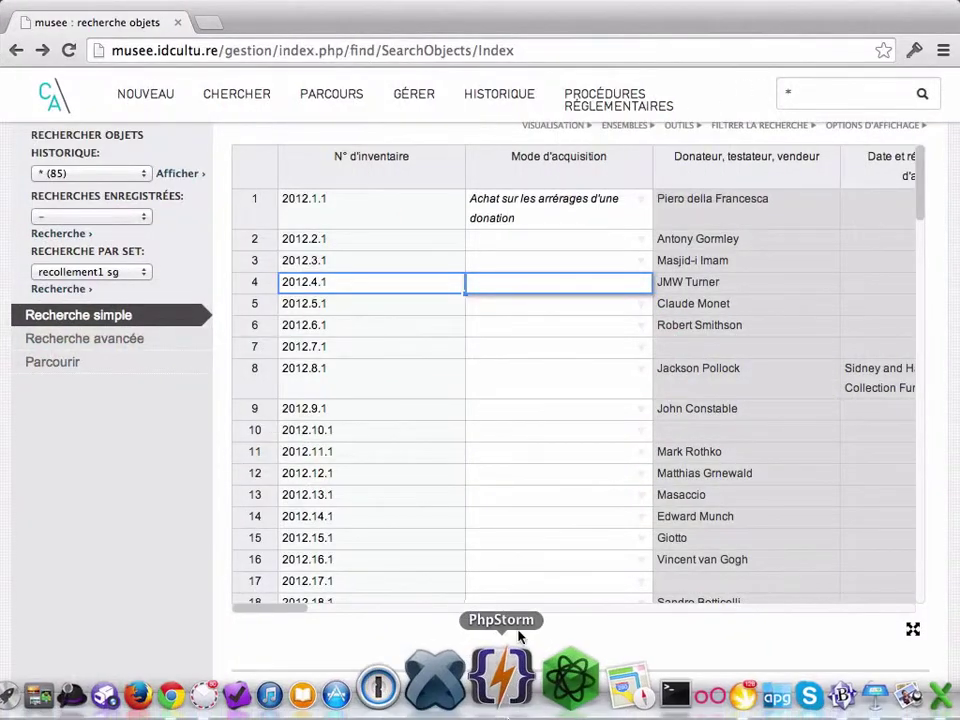
pyautogui.scroll(-15, 514, 528)
pyautogui.click(329, 700)
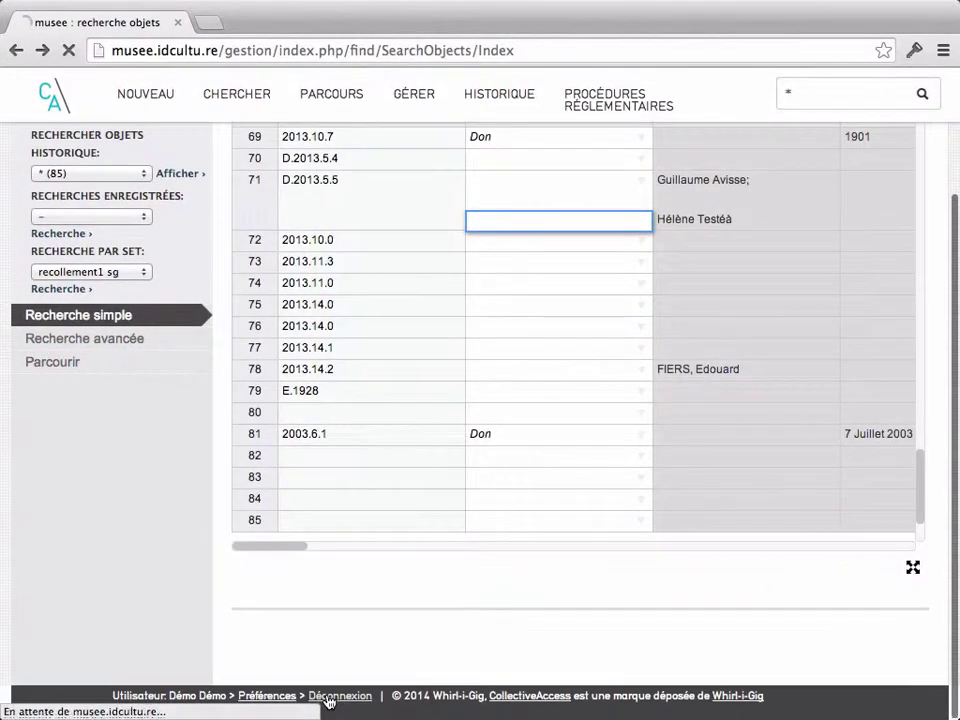
pyautogui.click(431, 381)
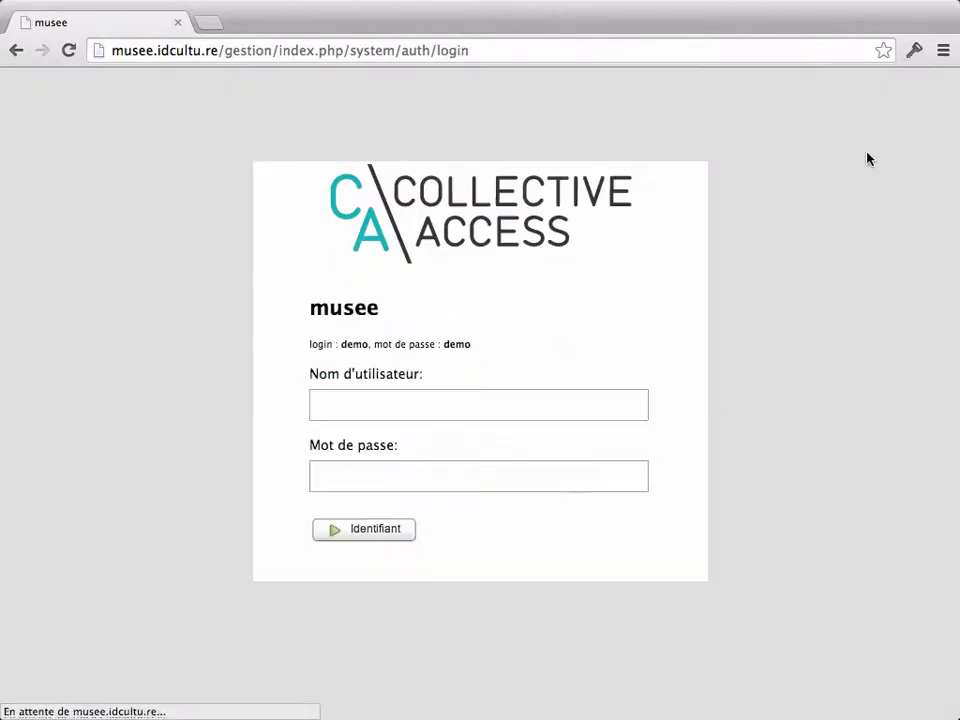
# Unlock the browser's password manager with the master password and log in to CollectiveAccess with a saved login
pyautogui.click(912, 49)
pyautogui.write('••••••••')
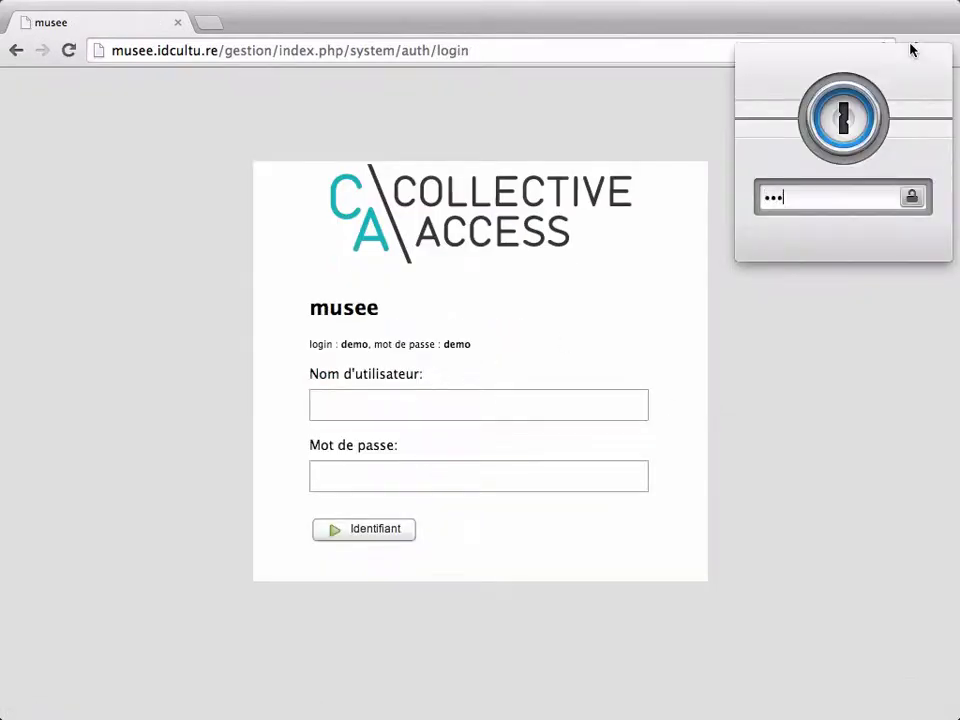
pyautogui.press('Return')
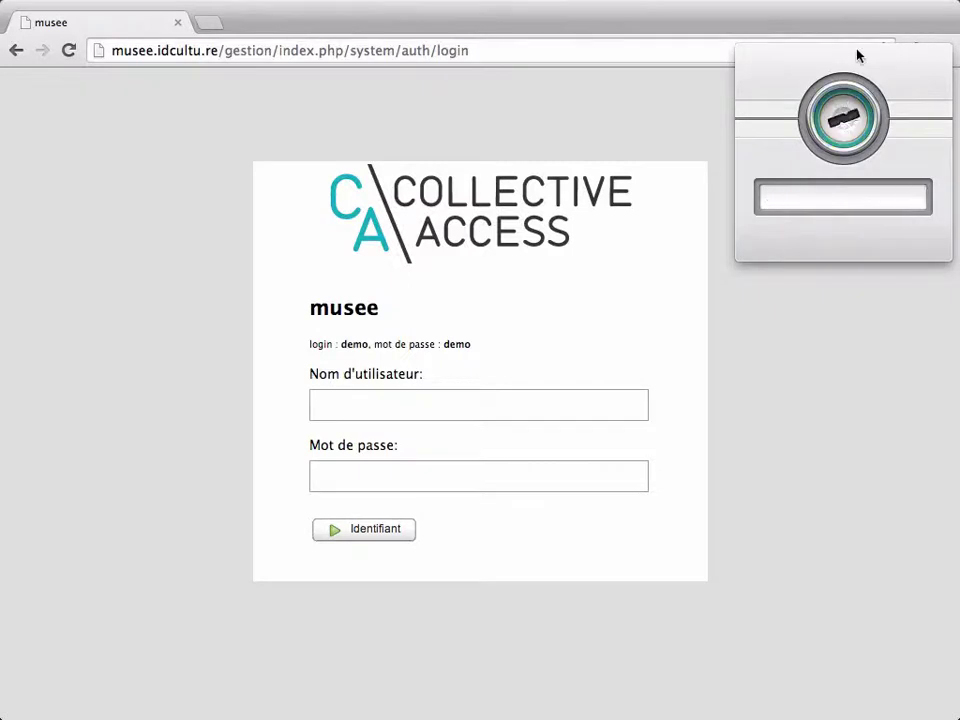
pyautogui.click(832, 95)
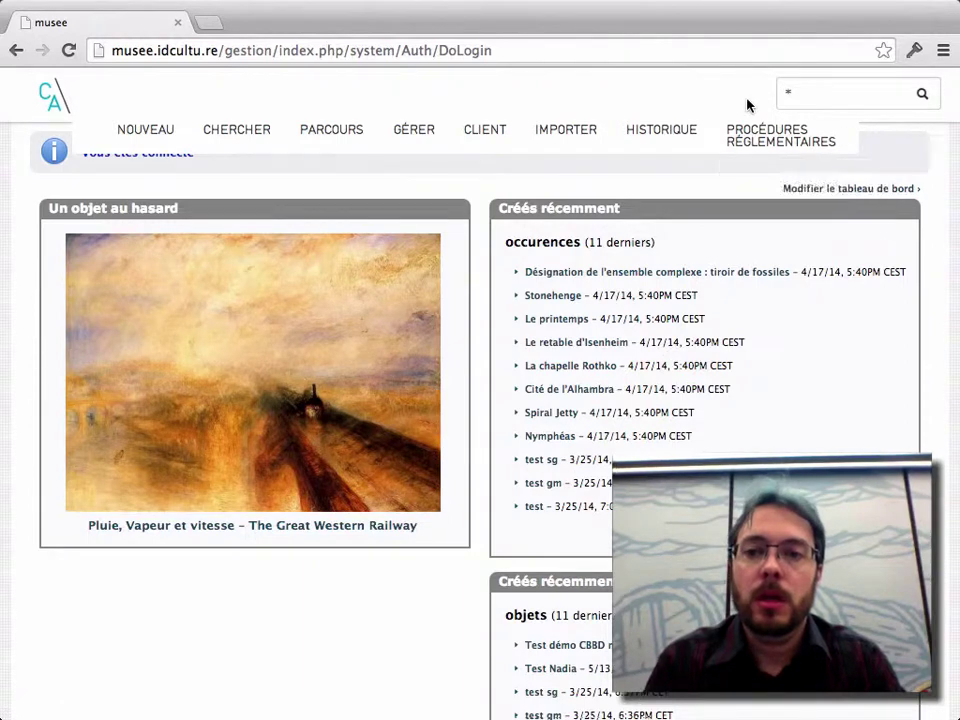
# Open the list of data imports and reveal the drop area for adding import spreadsheets
pyautogui.moveTo(522, 125)
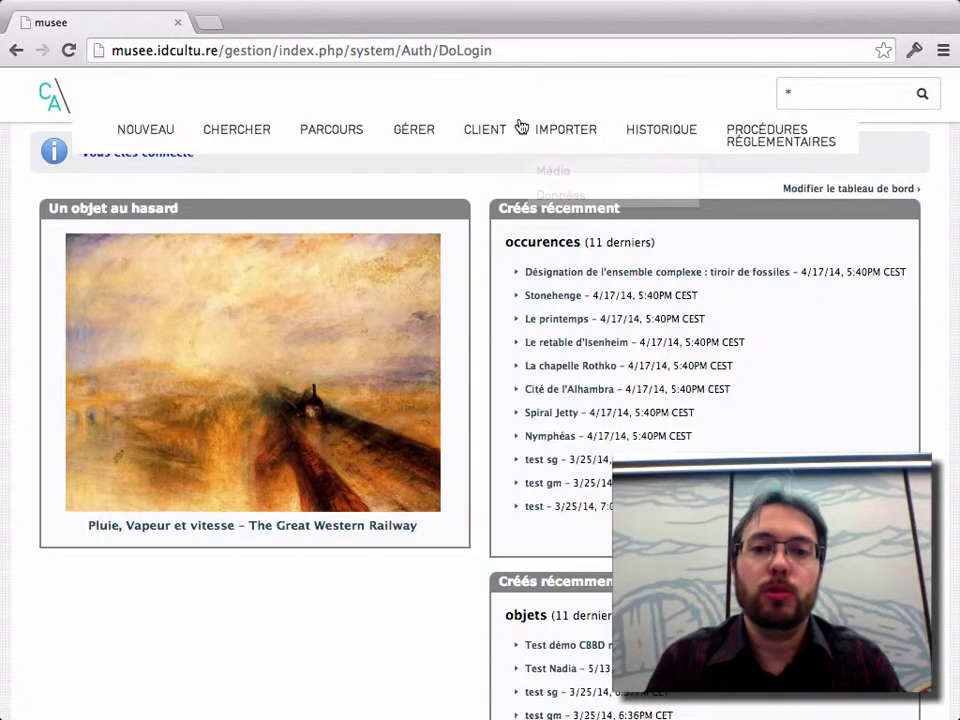
pyautogui.click(541, 195)
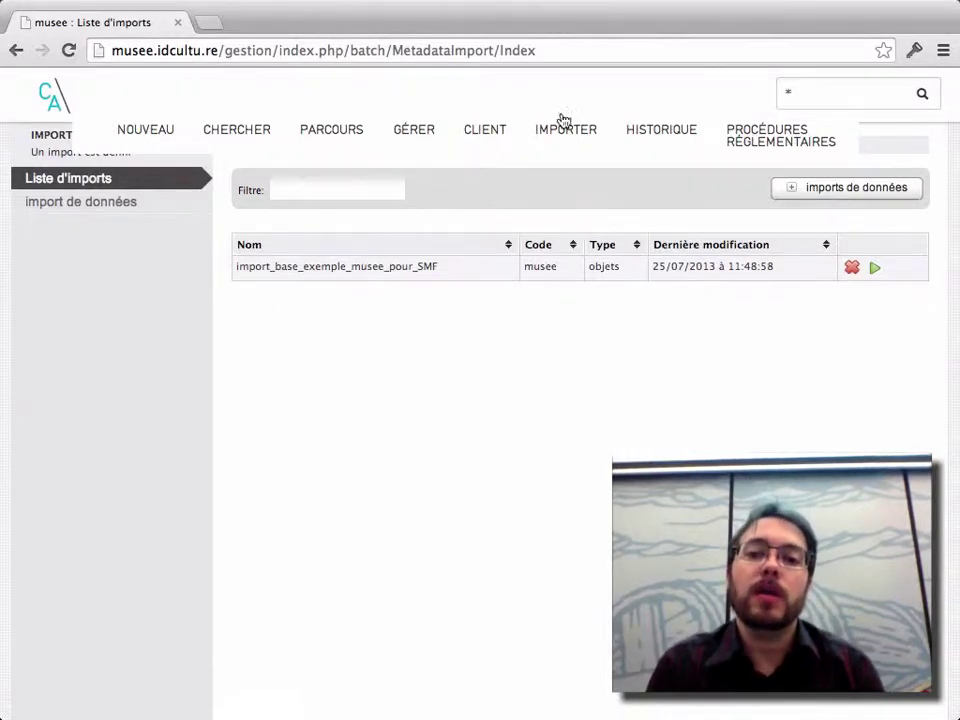
pyautogui.moveTo(557, 131)
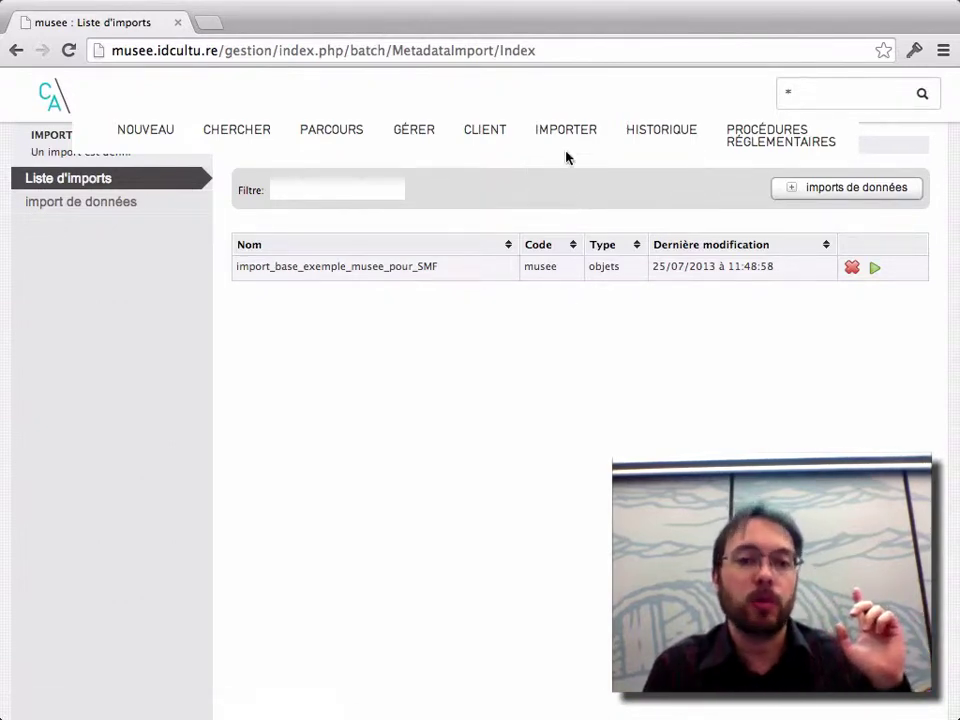
pyautogui.moveTo(564, 128)
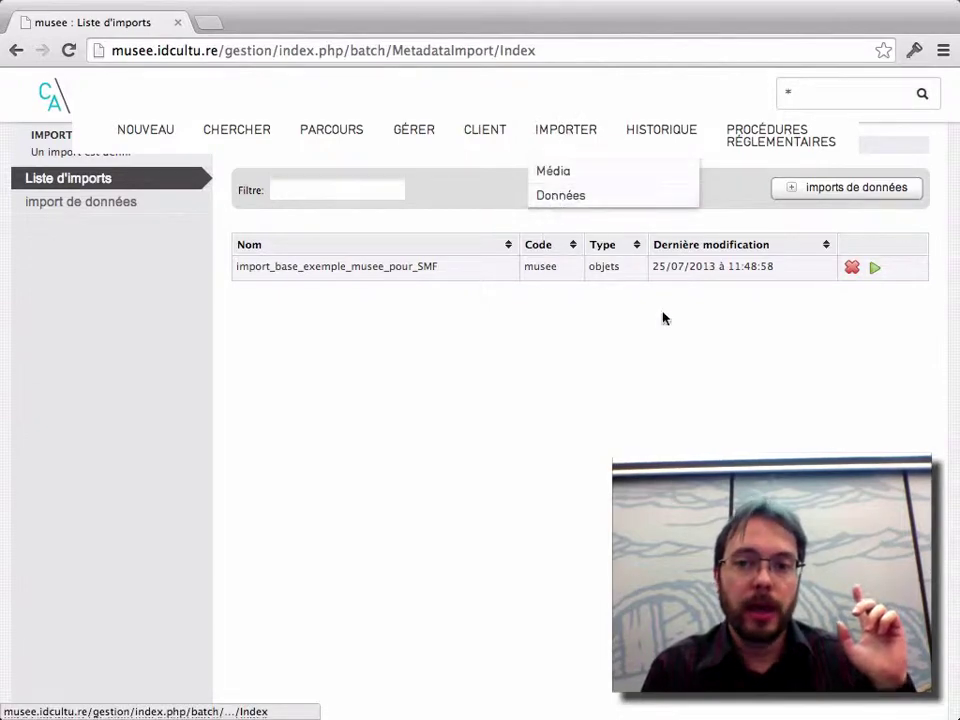
pyautogui.click(831, 194)
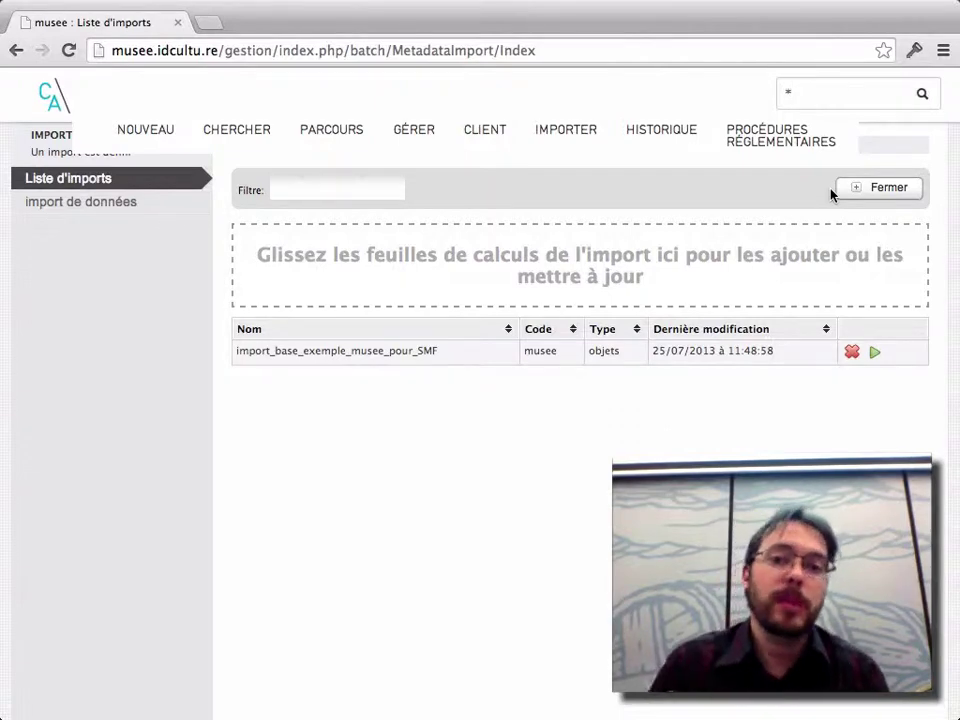
# Add emak_import_objets.xlsx from the Finder import folder to the import list and open the run form for Objets du registre EMAK
pyautogui.press('super+Tab')
pyautogui.press('super+Tab')
pyautogui.press('super+Tab')
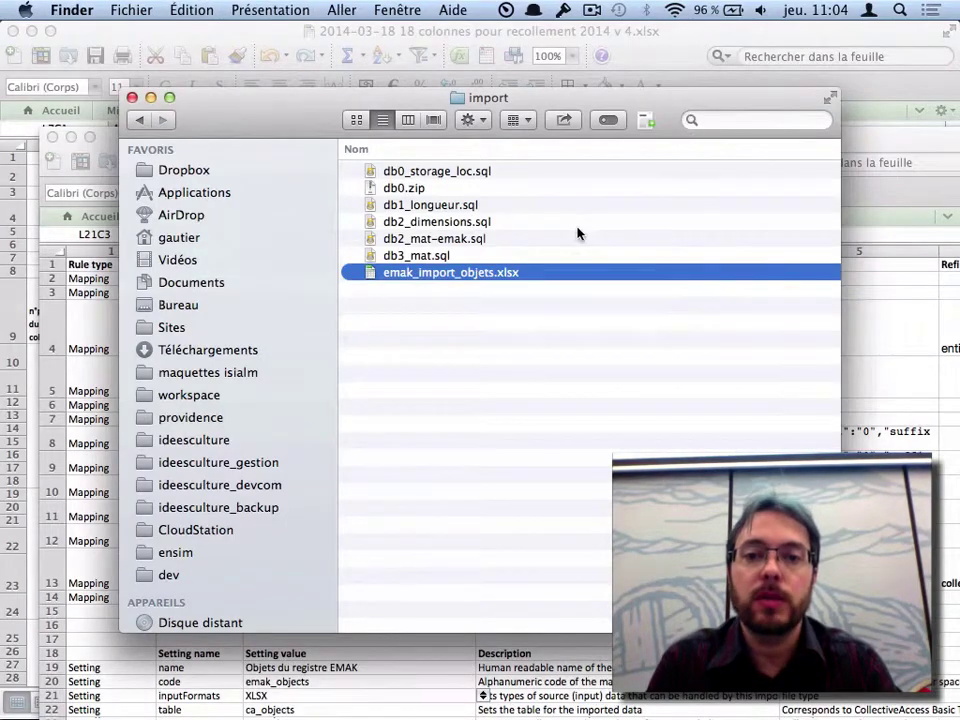
pyautogui.moveTo(505, 274); pyautogui.dragTo(710, 262)
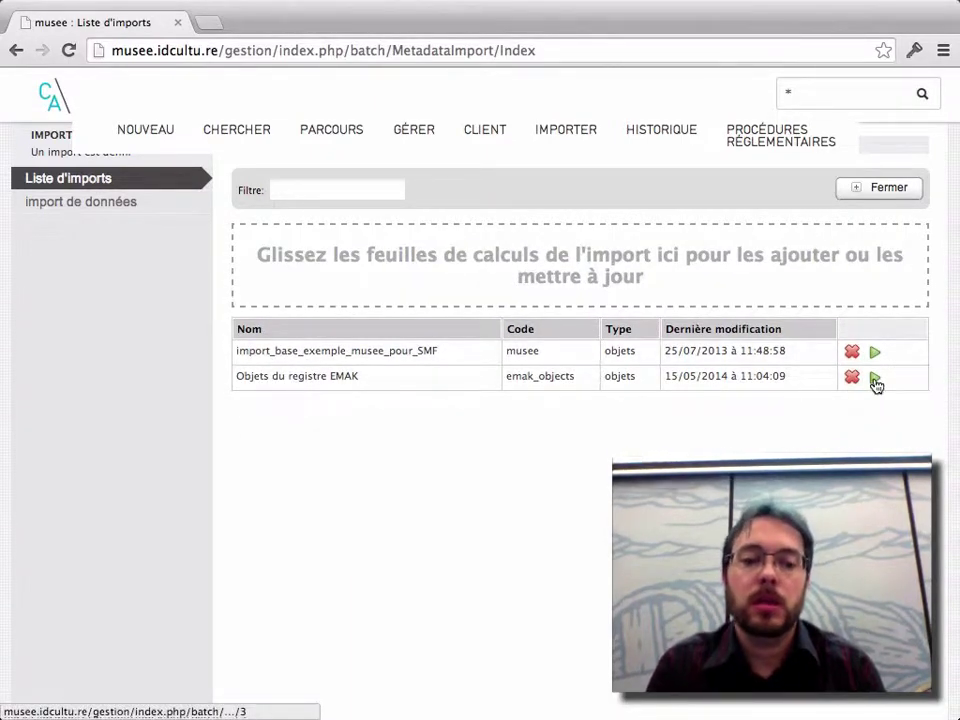
pyautogui.click(874, 380)
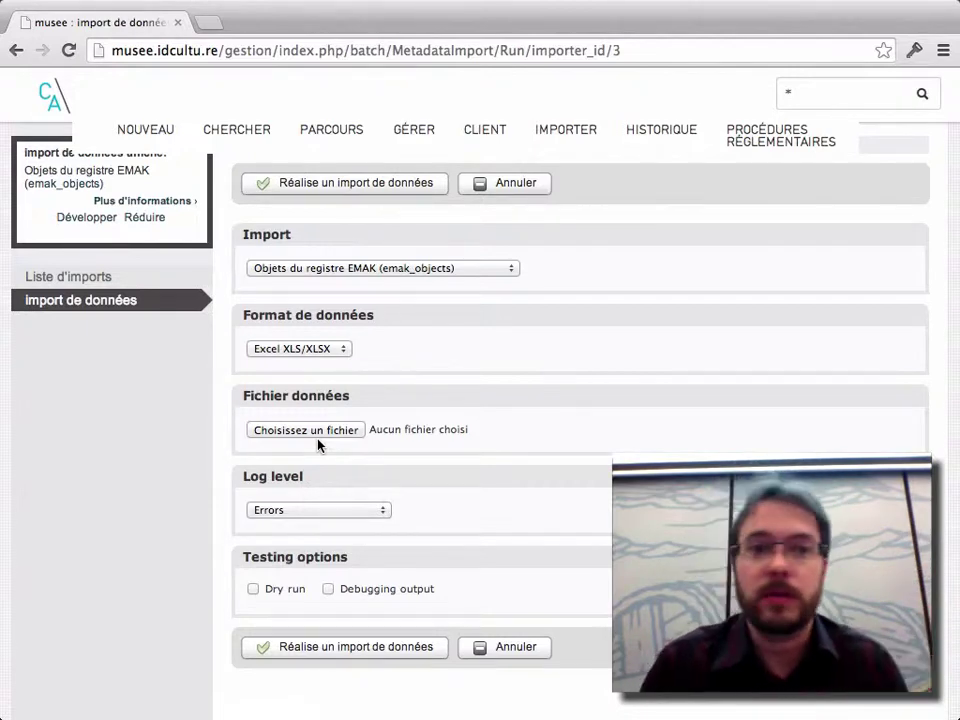
# Switch to the Keynote presentation, play it from the Import/export de données slide and advance to the list of supported formats
pyautogui.press('super+Tab')
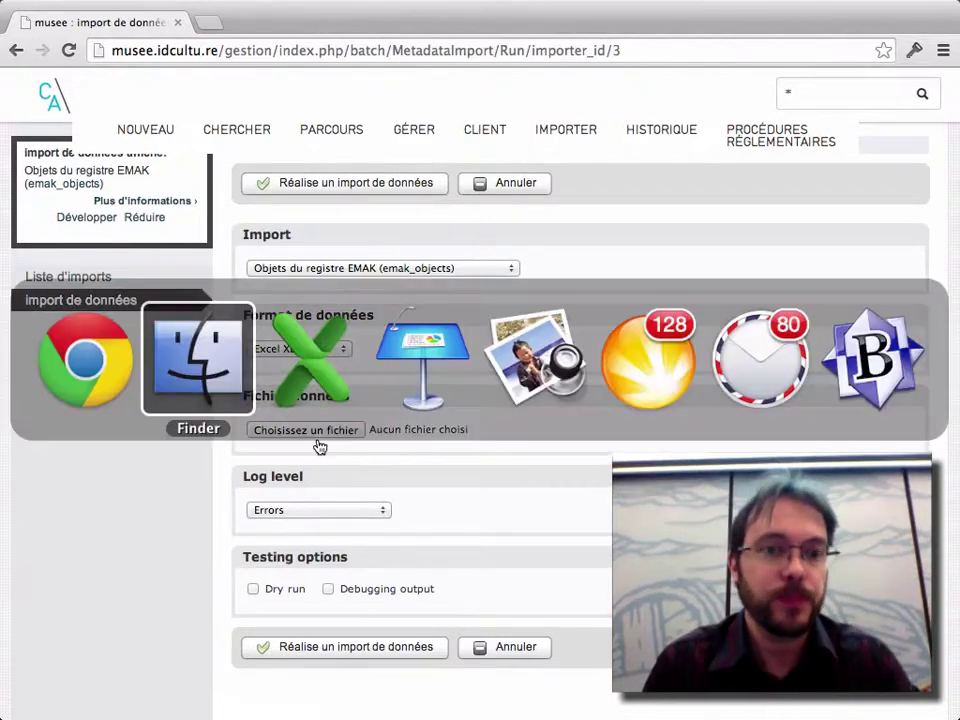
pyautogui.press('super+Tab')
pyautogui.press('super+Tab')
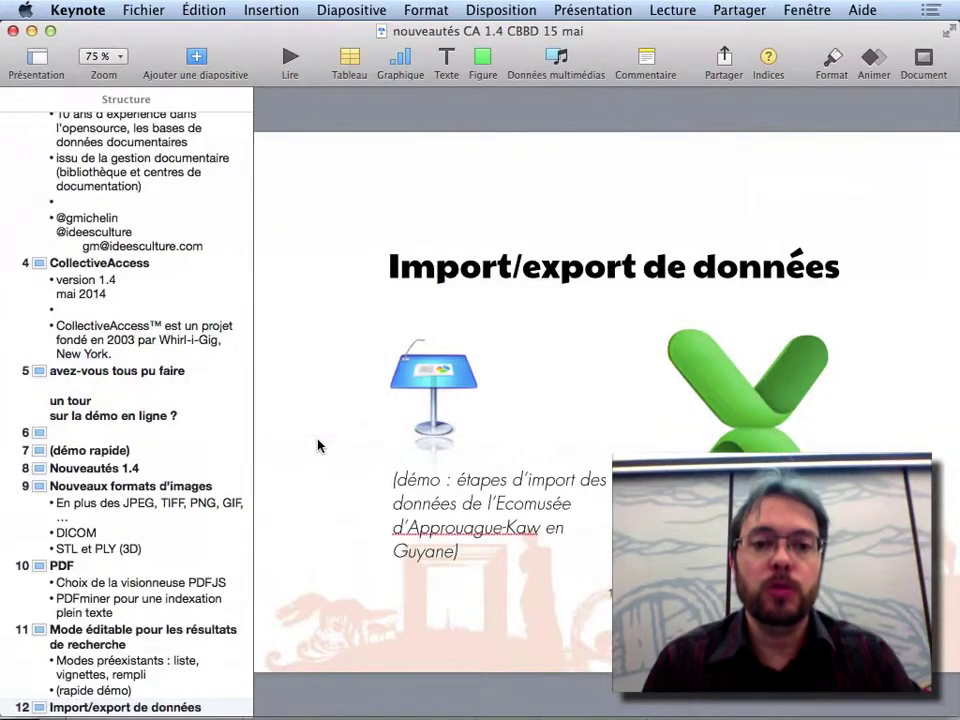
pyautogui.click(287, 58)
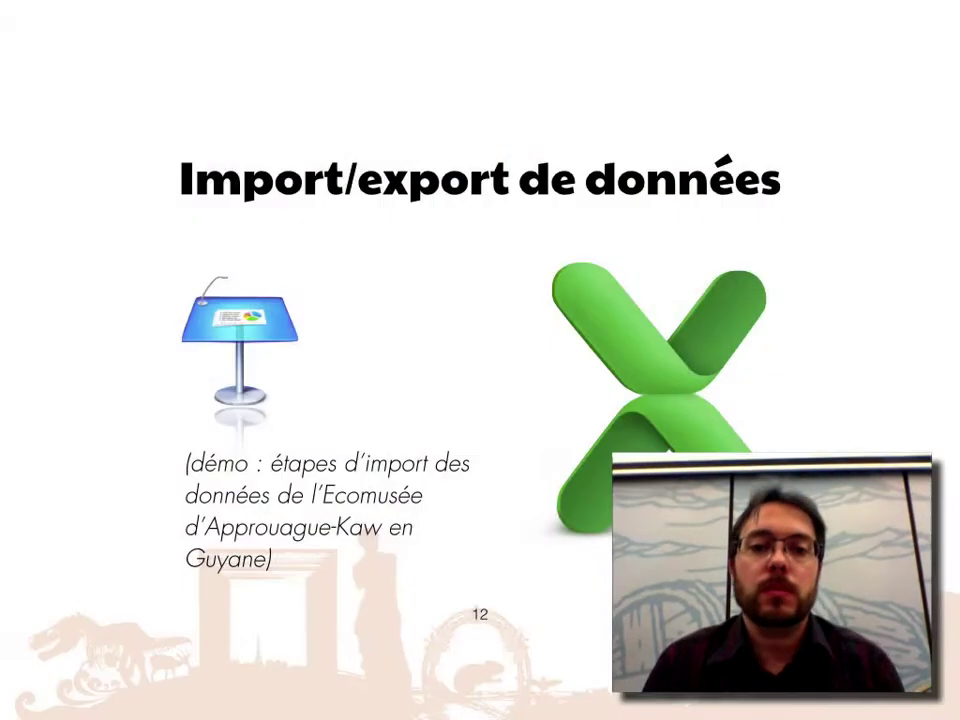
pyautogui.press('Right')
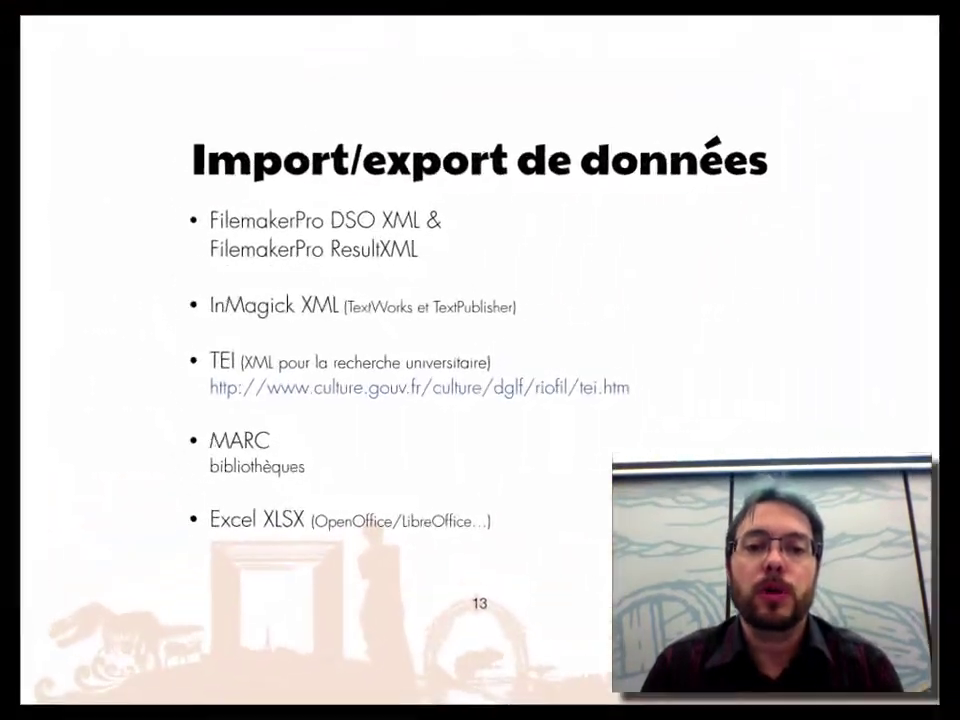
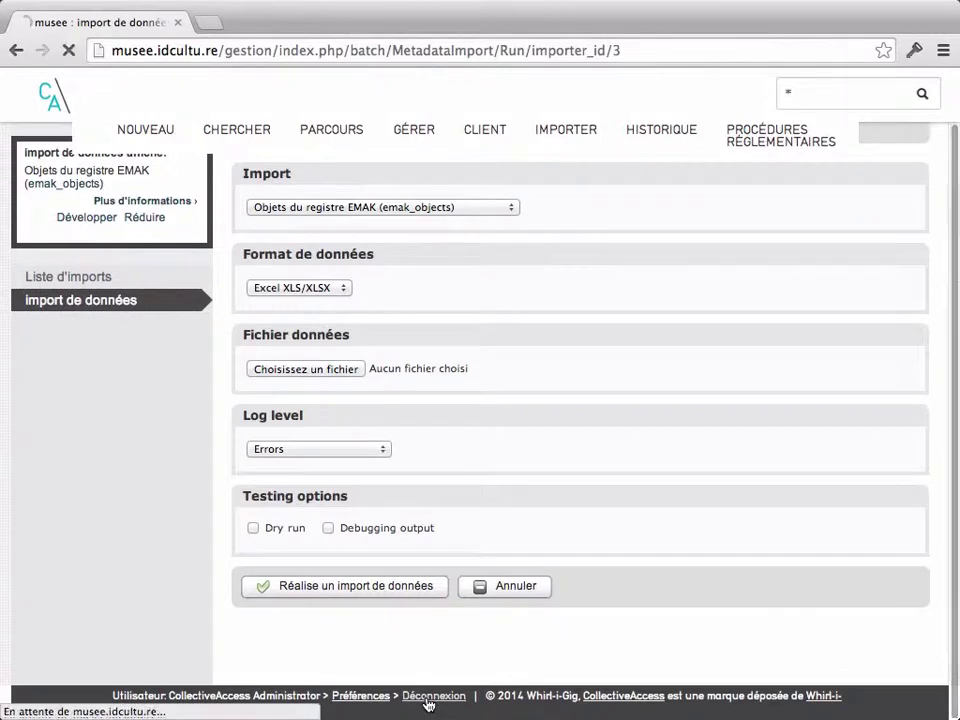
# Log back in to CollectiveAccess with the username and password given on the login page, and decline saving the login in 1Password
pyautogui.click(335, 380)
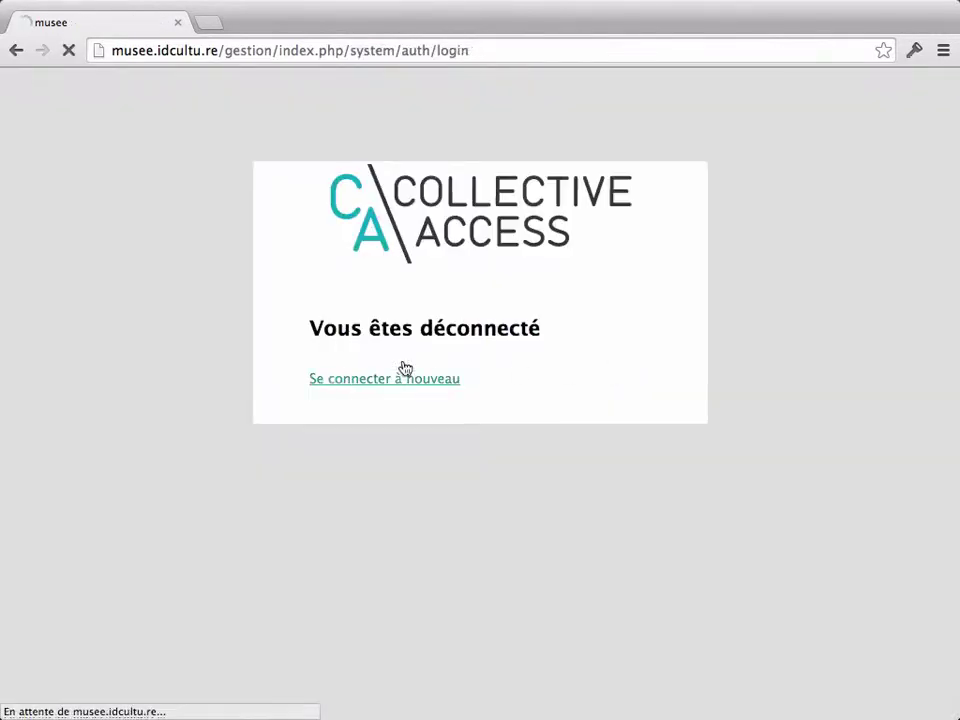
pyautogui.click(375, 405)
pyautogui.write('demo')
pyautogui.press('Tab')
pyautogui.write('de')
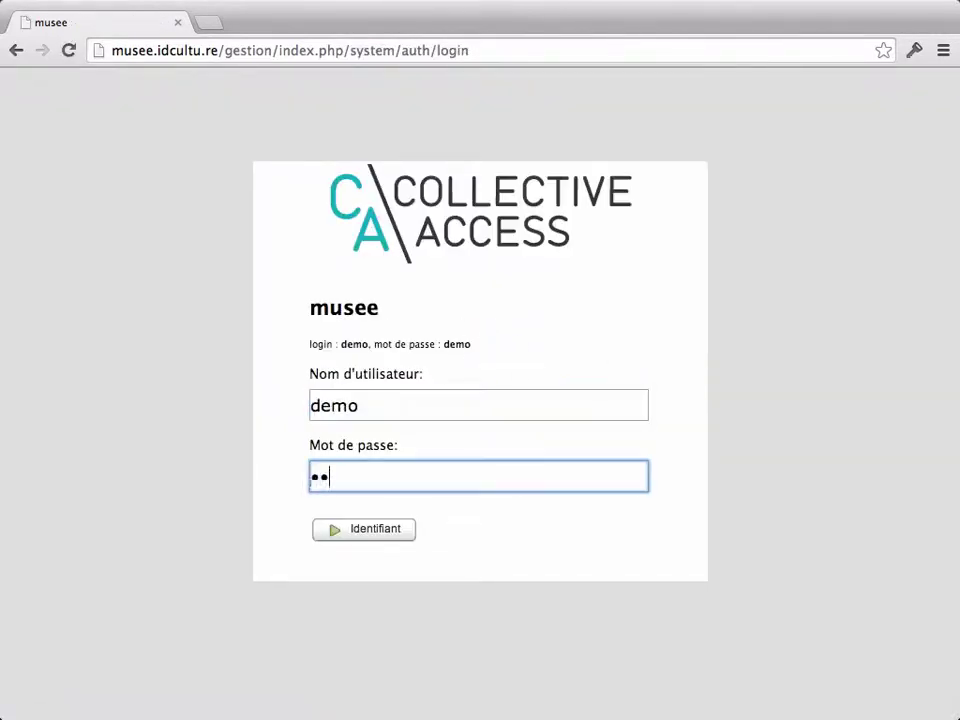
pyautogui.write('mo')
pyautogui.press('Return')
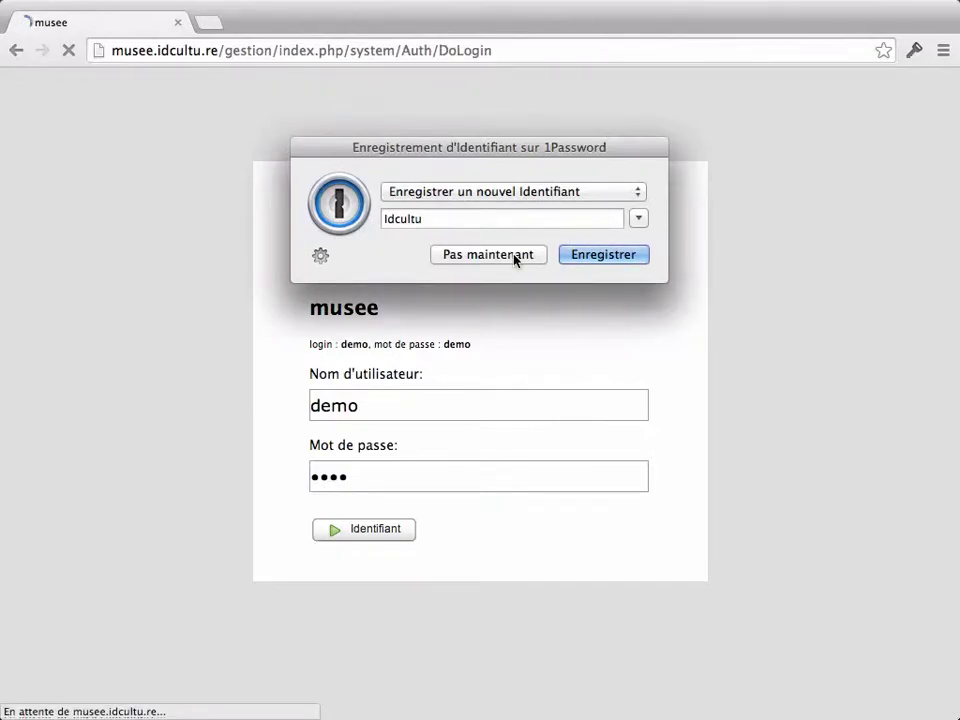
pyautogui.click(514, 257)
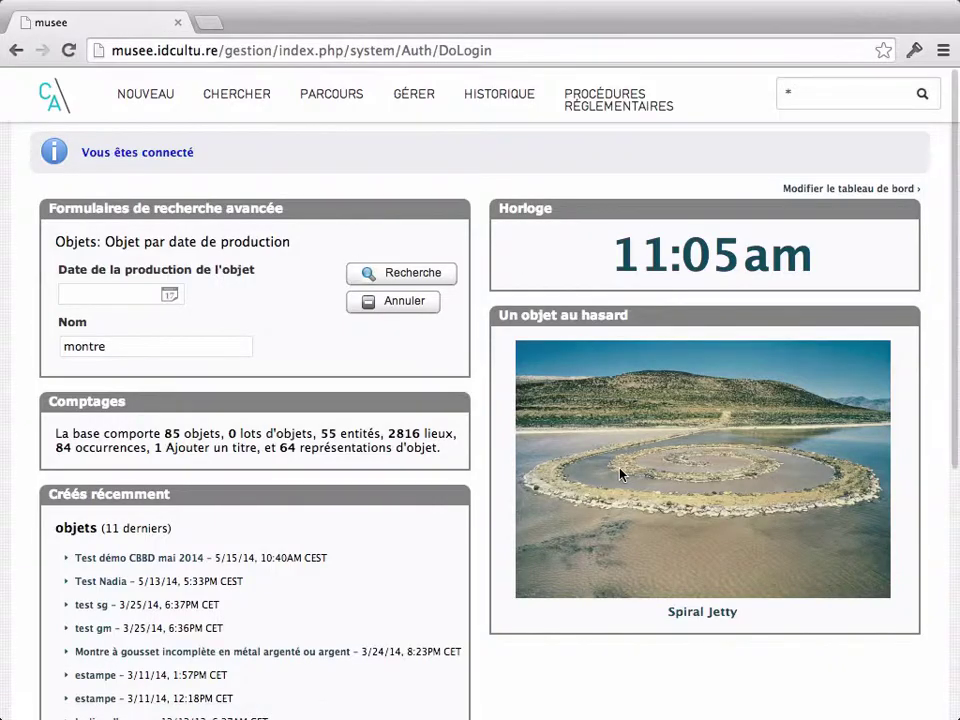
# Open the Spiral Jetty record from the dashboard and inspect its photo enlarged around the centre of the spiral
pyautogui.click(707, 589)
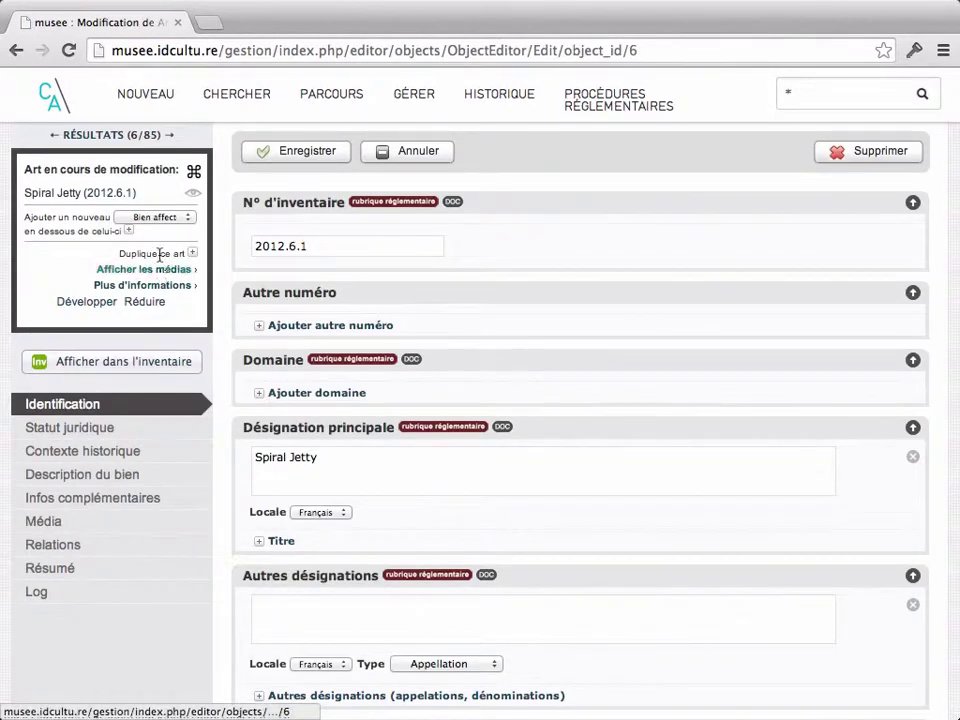
pyautogui.click(144, 270)
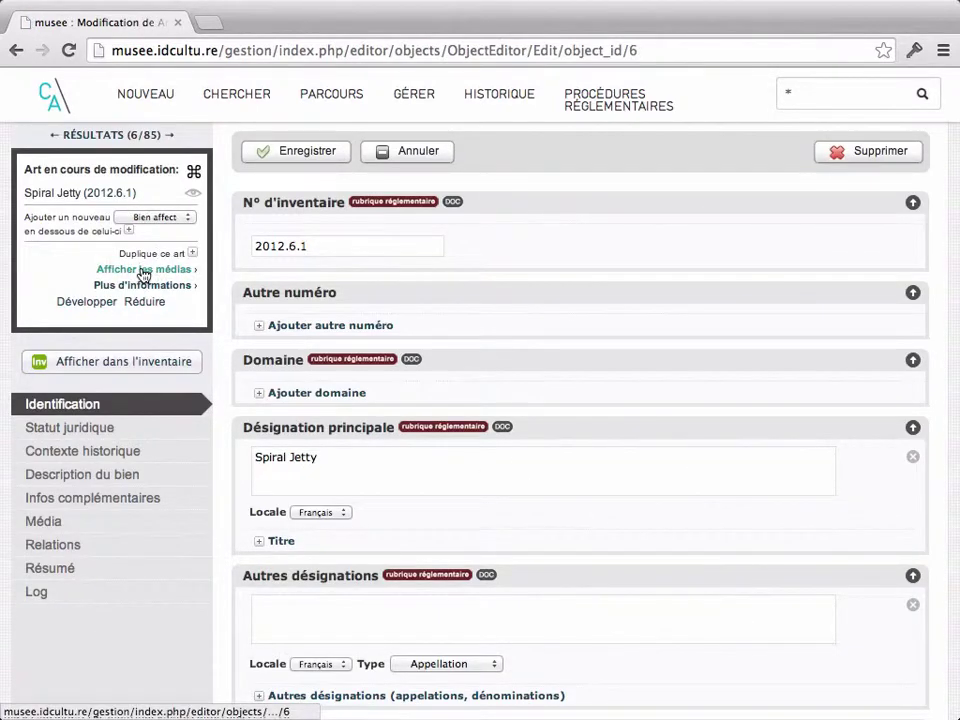
pyautogui.click(97, 387)
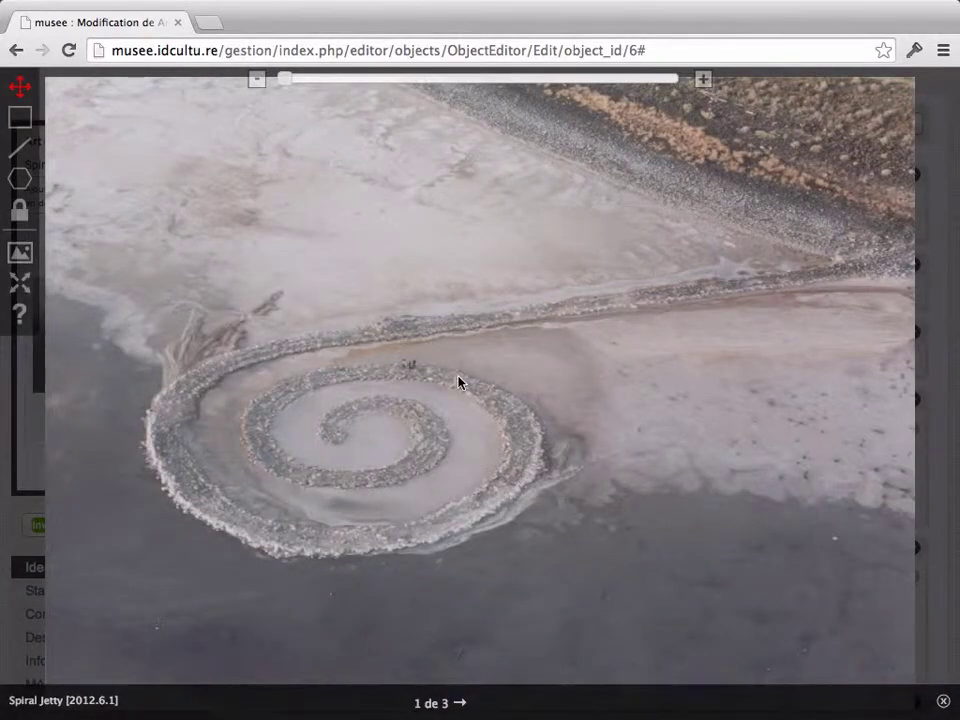
pyautogui.scroll(5, 458, 382)
pyautogui.moveTo(339, 418); pyautogui.dragTo(364, 274)
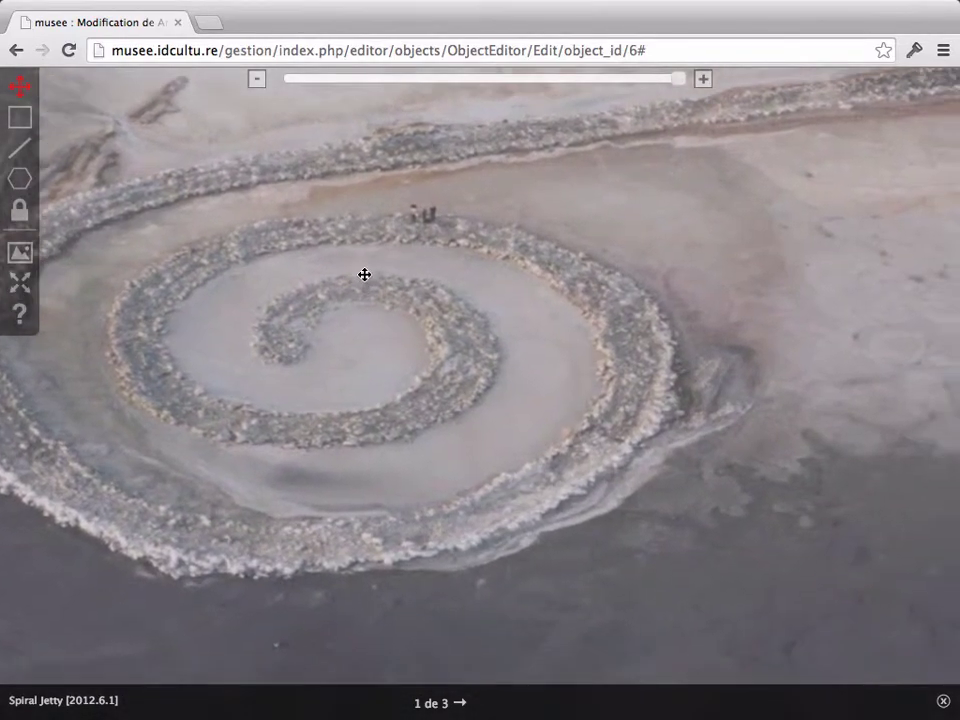
pyautogui.press('Escape')
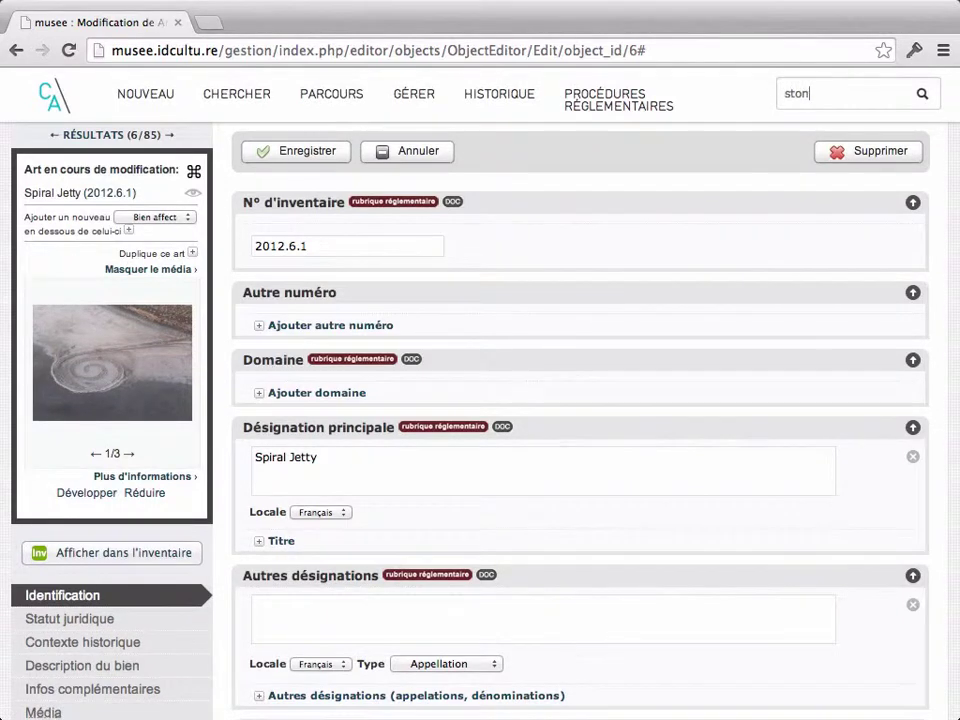
# Search for stonehenge, open the Stonehenge art record and briefly view its photo enlarged
pyautogui.write('stonehenge')
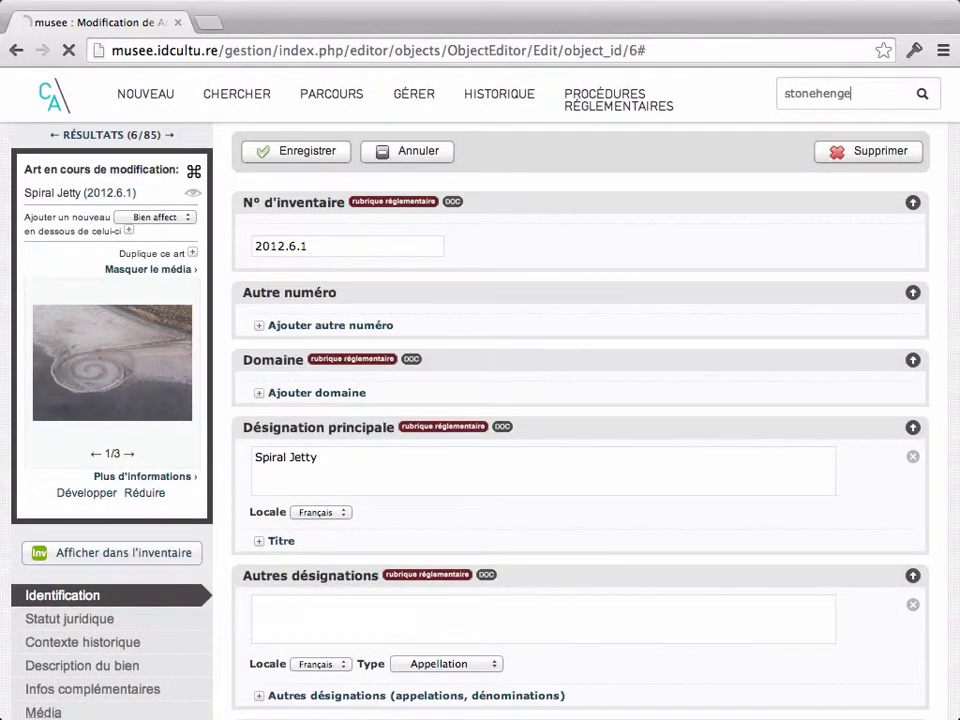
pyautogui.press('Return')
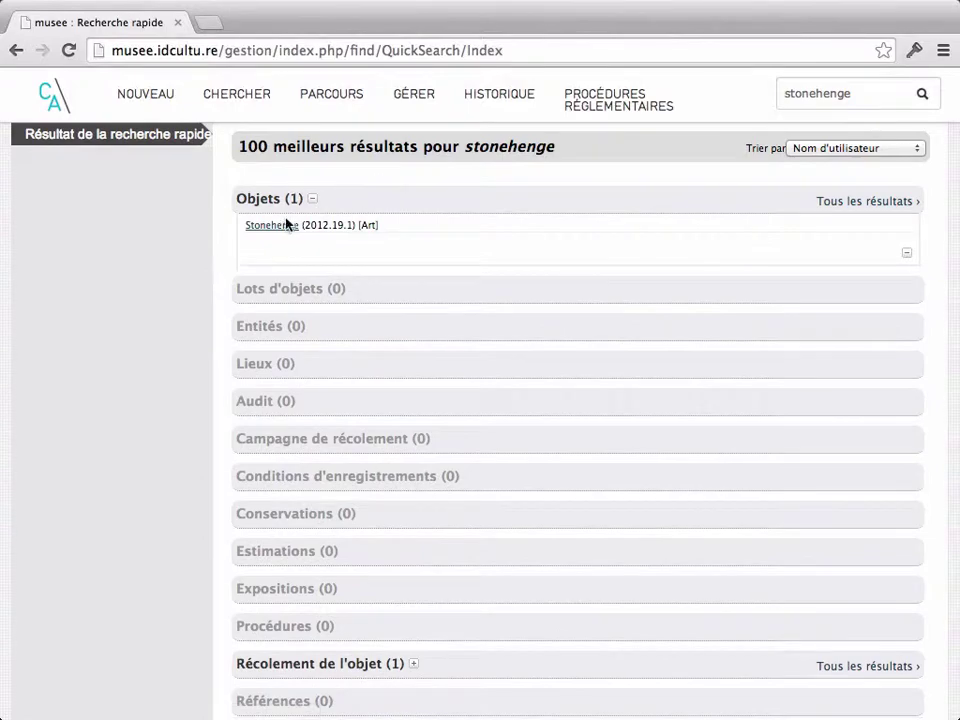
pyautogui.click(285, 224)
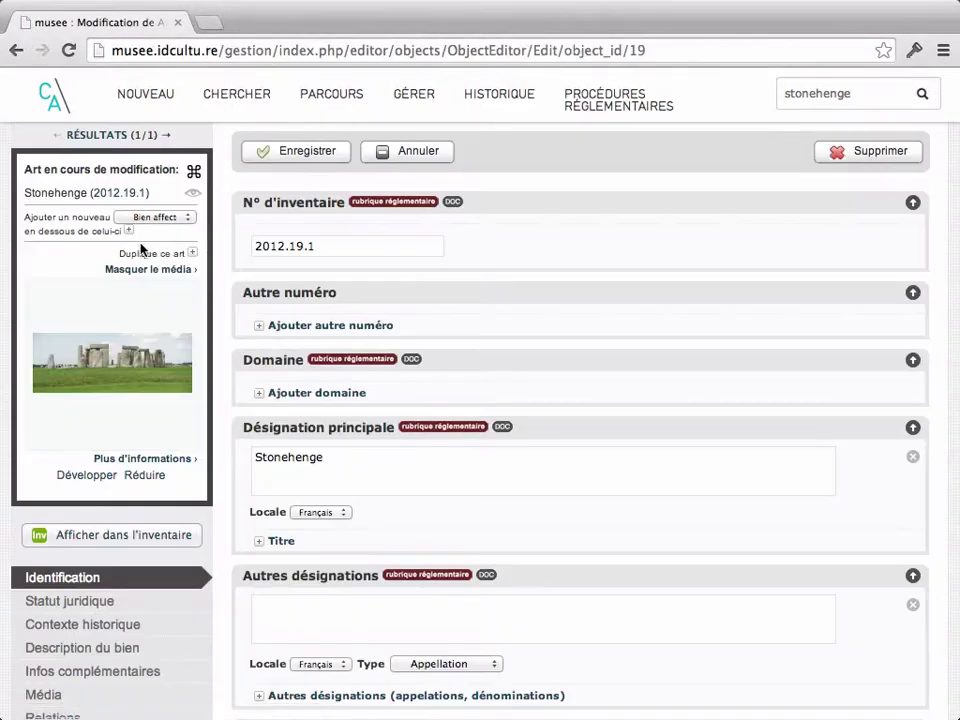
pyautogui.click(97, 344)
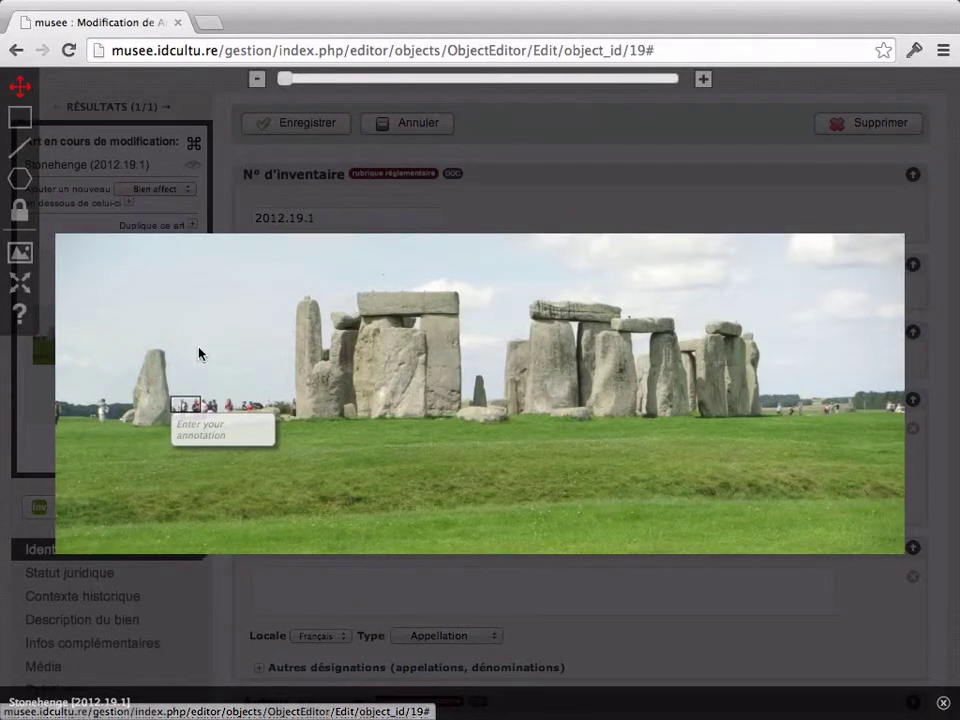
pyautogui.press('Escape')
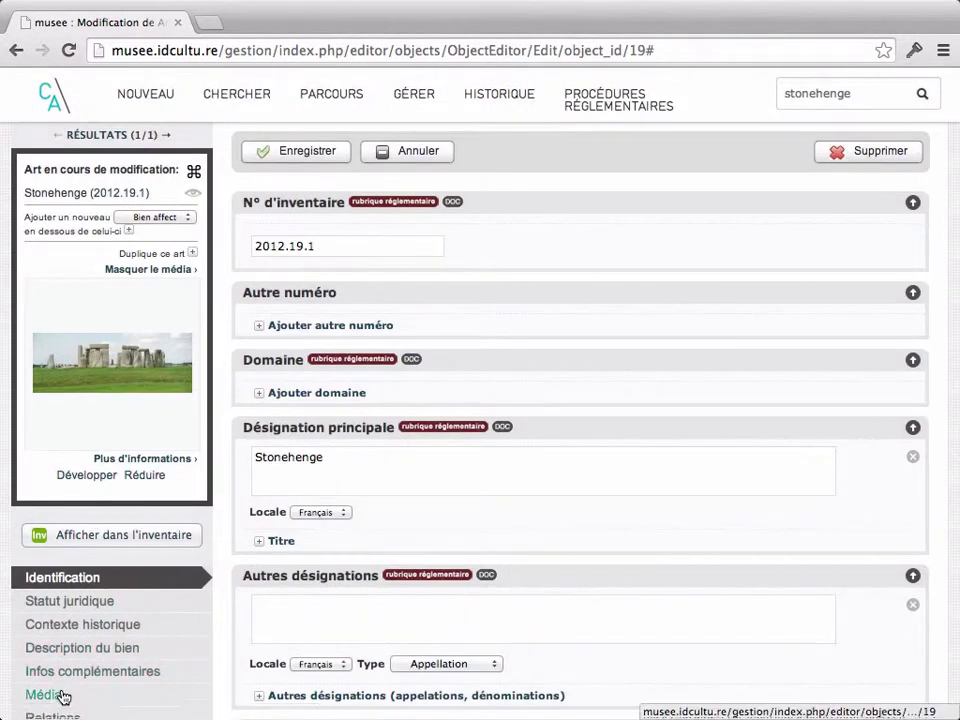
# Open the Stonehenge record's Média section and examine its enlarged photo up close, from the stones to the group of visitors
pyautogui.click(66, 695)
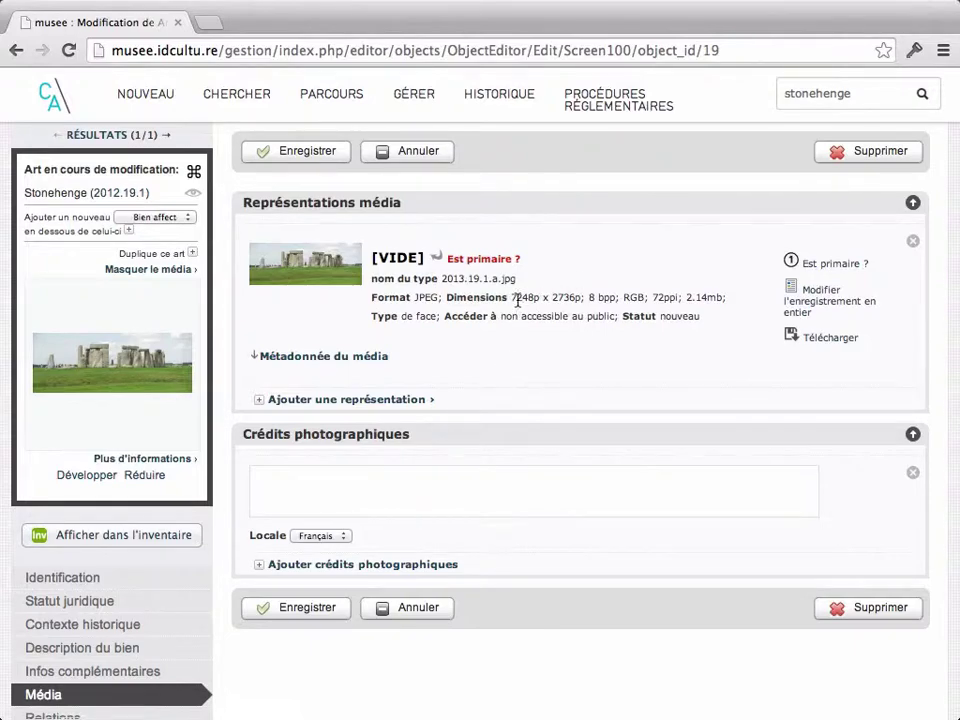
pyautogui.click(117, 361)
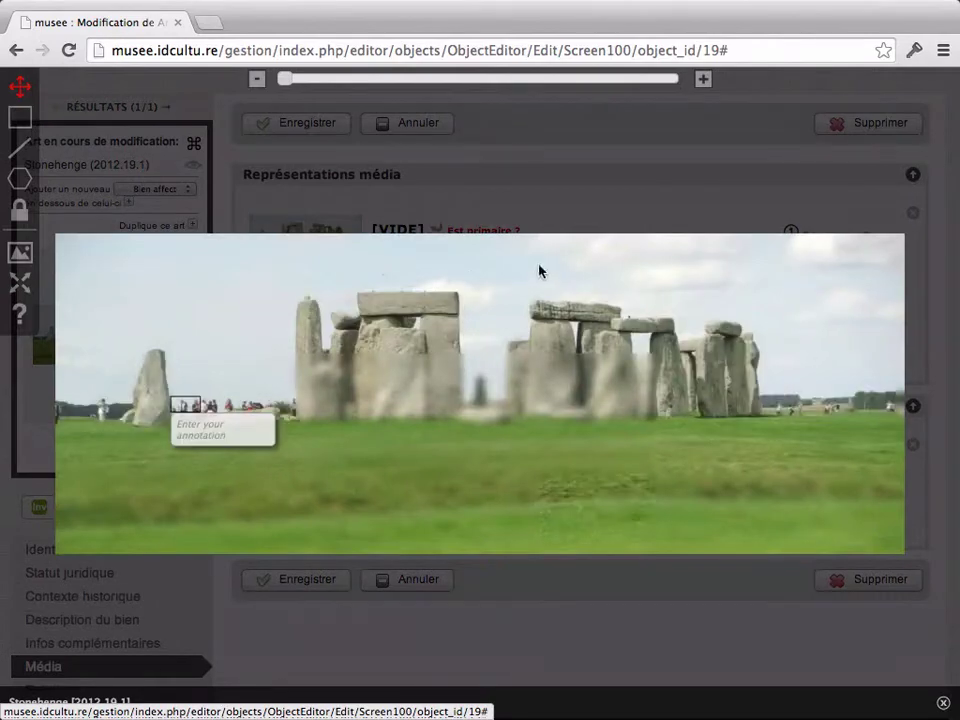
pyautogui.scroll(5, 462, 358)
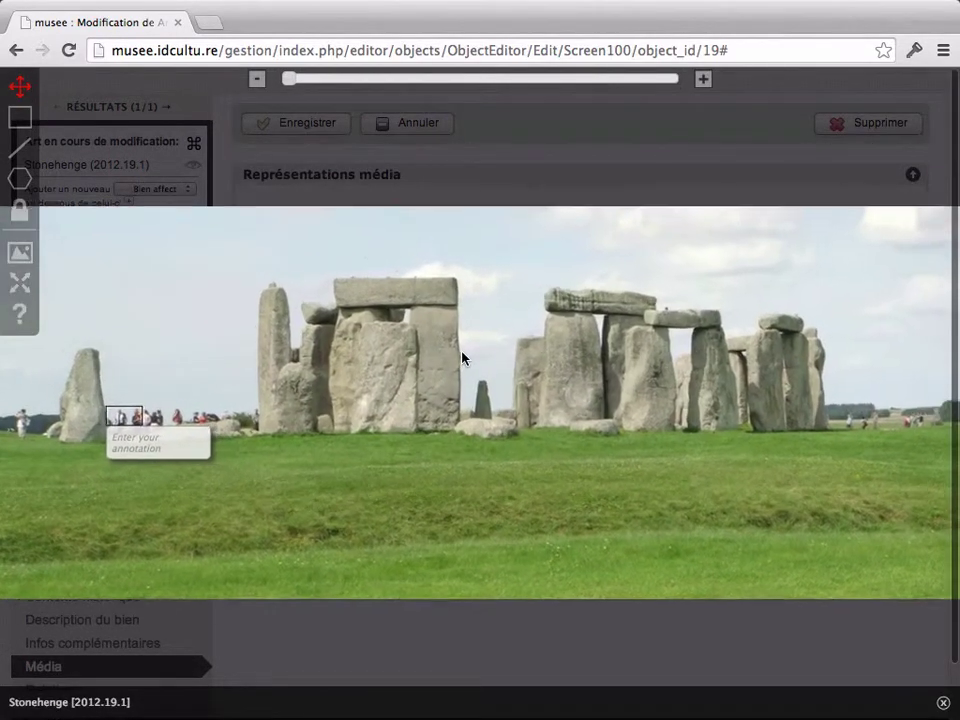
pyautogui.rightClick(462, 362)
pyautogui.click(401, 392)
pyautogui.scroll(3, 394, 392)
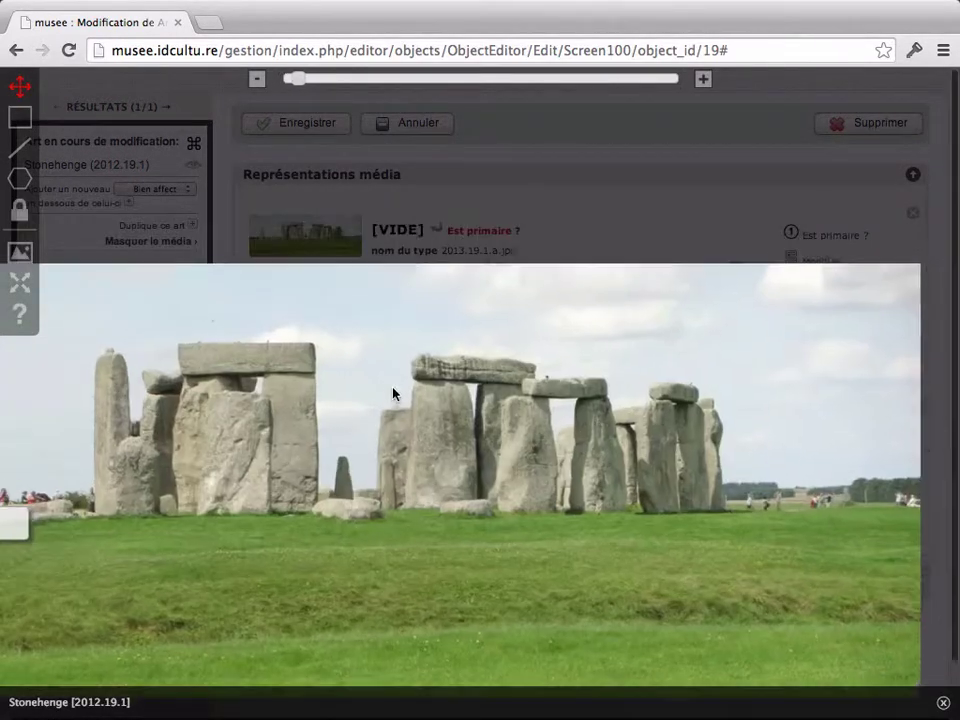
pyautogui.scroll(5, 393, 393)
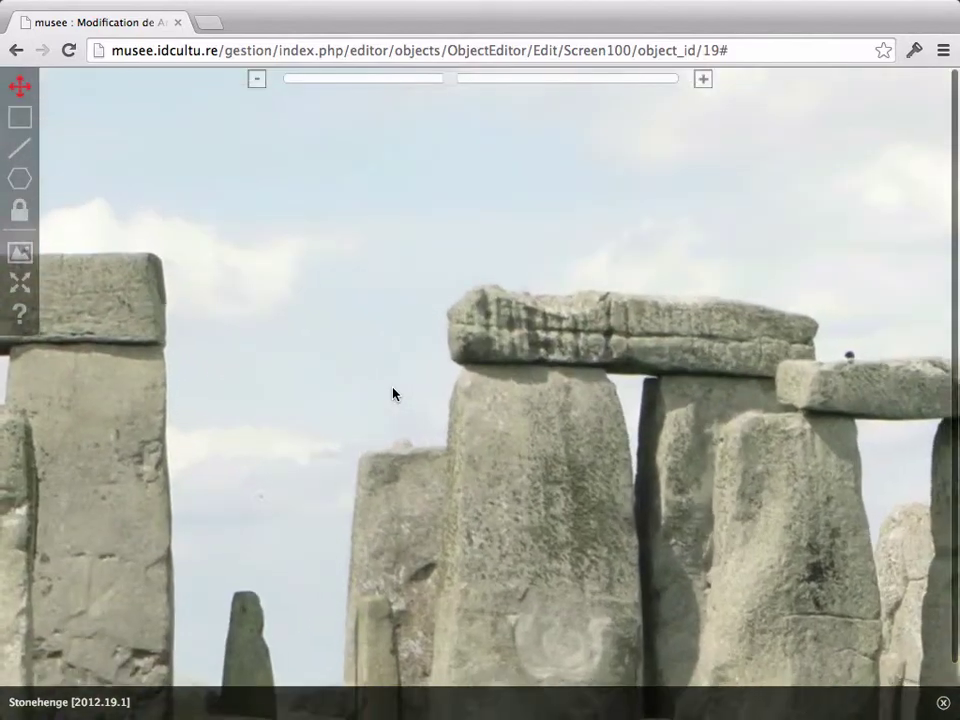
pyautogui.moveTo(220, 483); pyautogui.dragTo(784, 373)
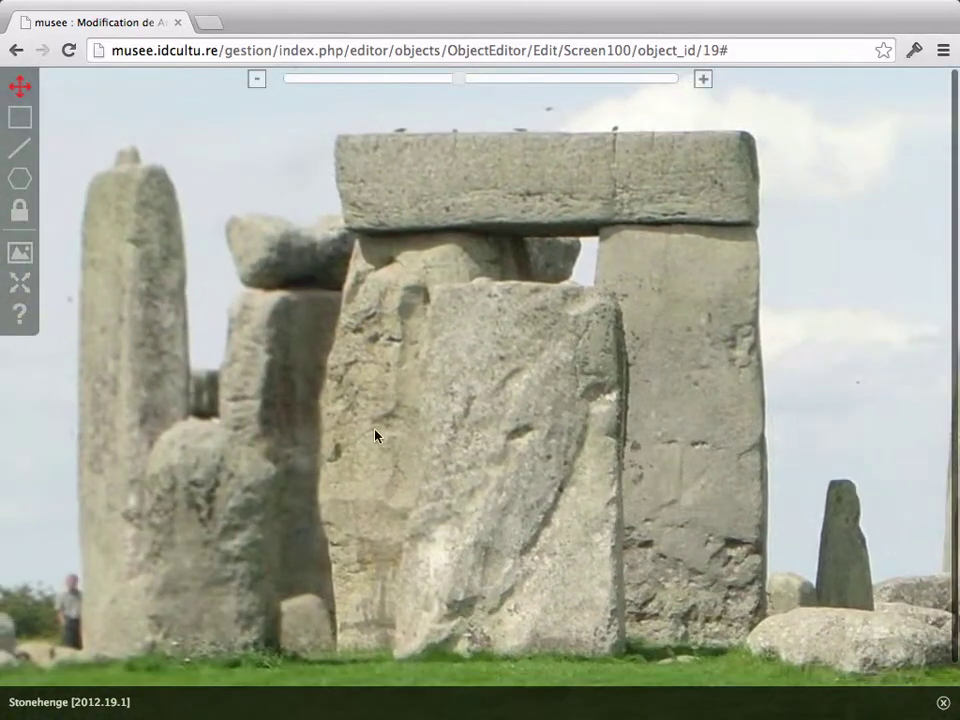
pyautogui.moveTo(375, 437); pyautogui.dragTo(718, 344)
pyautogui.moveTo(347, 403); pyautogui.dragTo(572, 369)
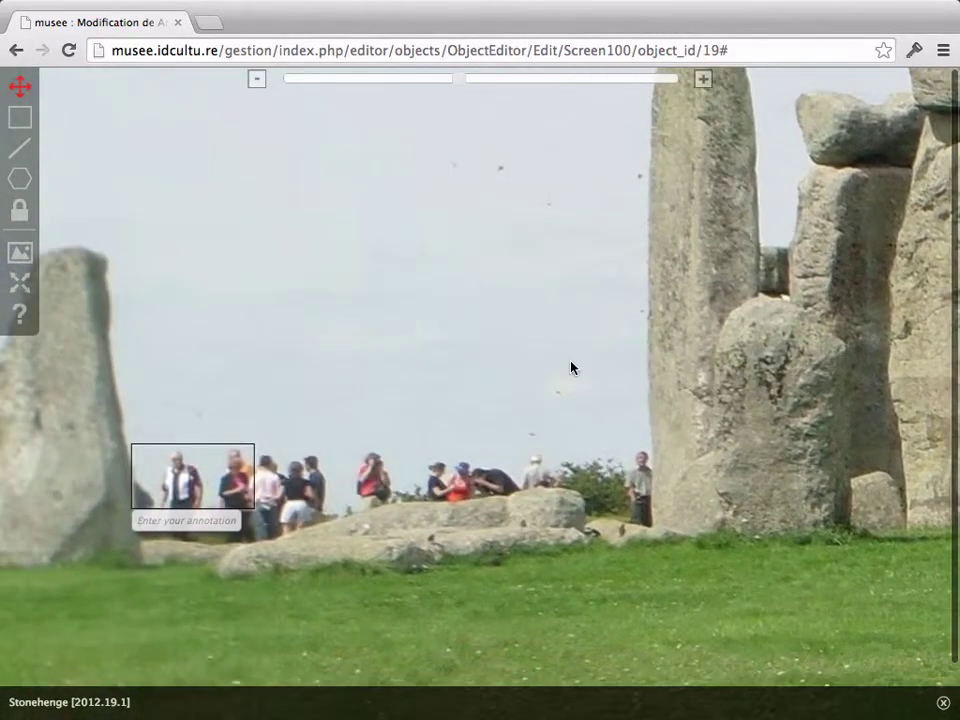
pyautogui.scroll(3, 571, 368)
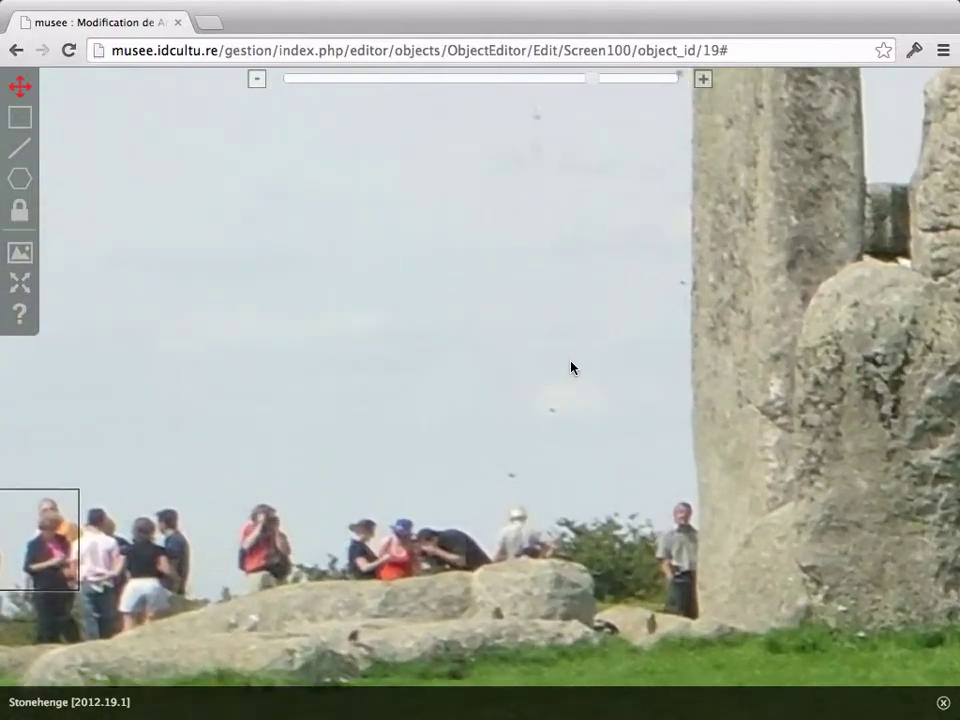
pyautogui.scroll(2, 572, 388)
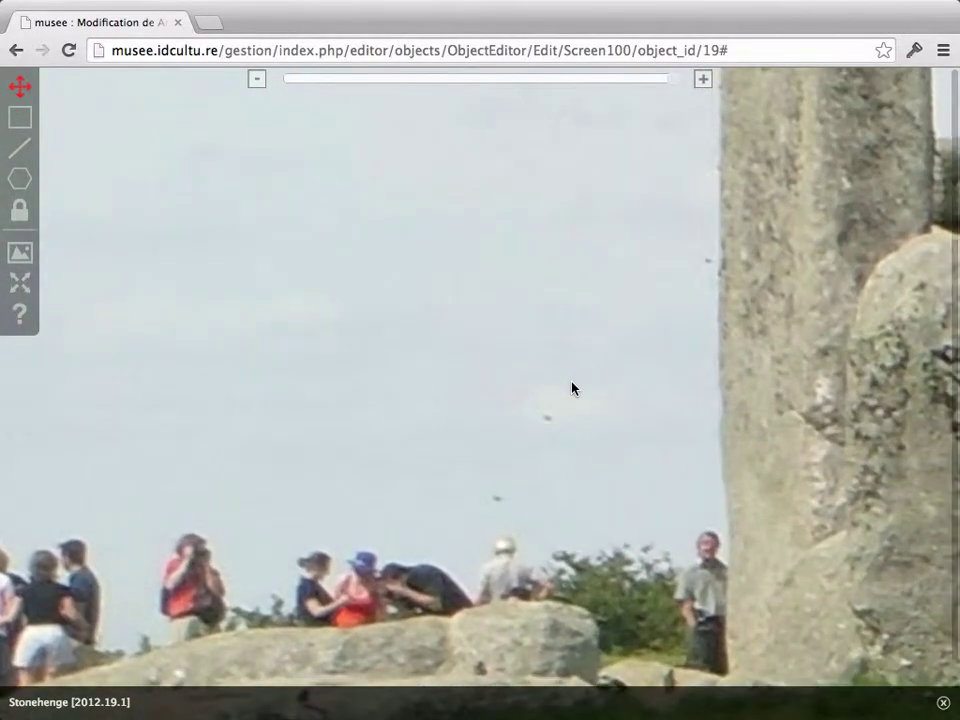
pyautogui.scroll(-2, 572, 388)
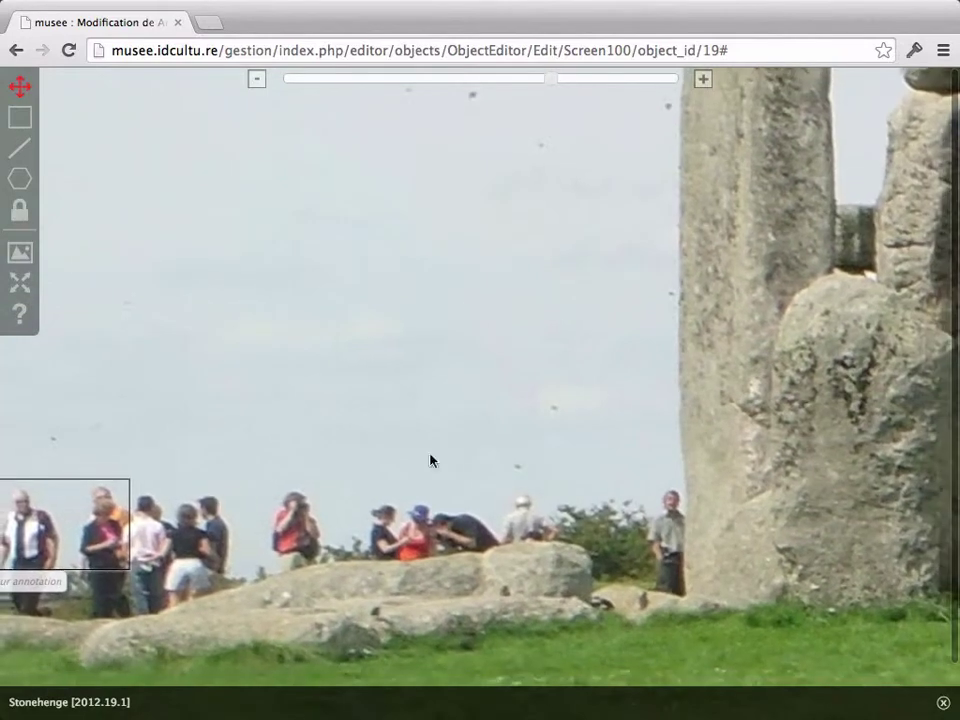
# Set the text of the existing rectangular annotation around the visitors beside the standing stone to Monsieur
pyautogui.moveTo(431, 459); pyautogui.dragTo(608, 327)
pyautogui.click(381, 327)
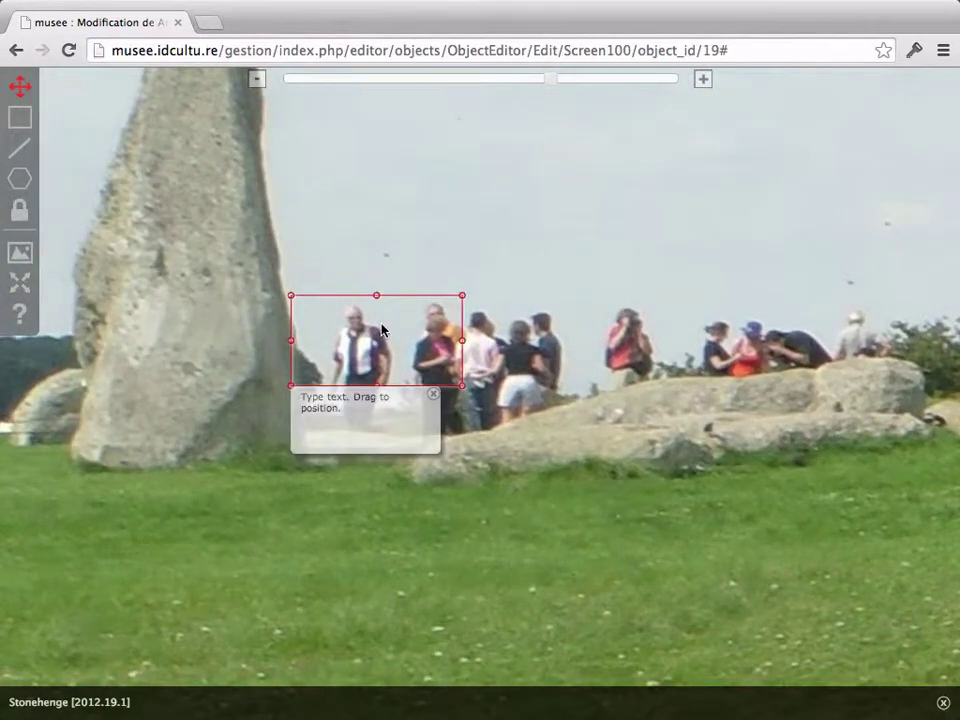
pyautogui.click(321, 441)
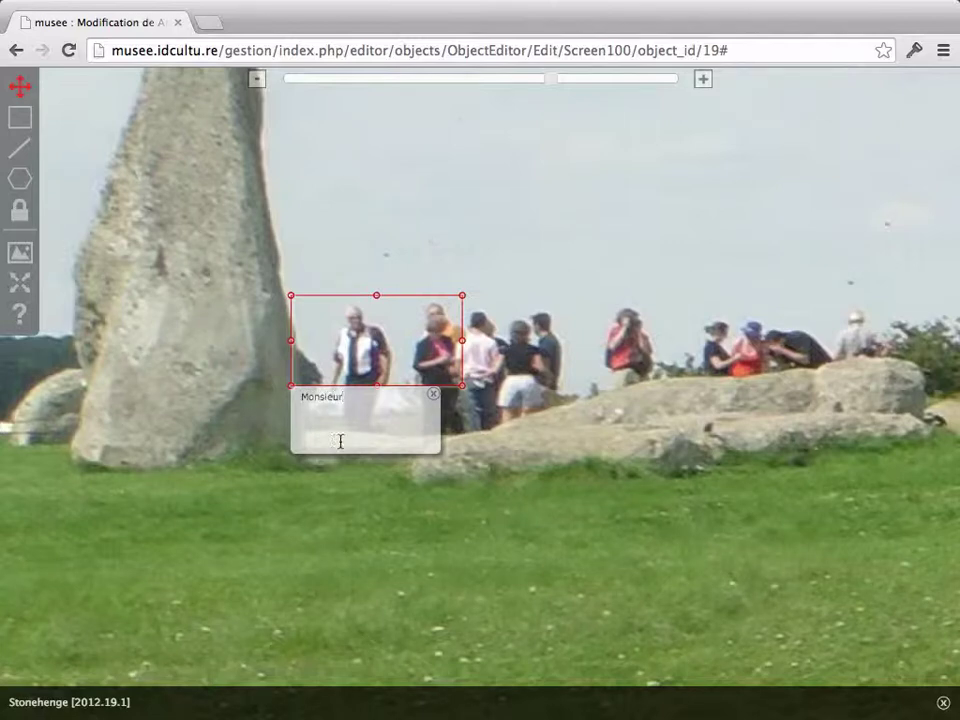
pyautogui.click(482, 469)
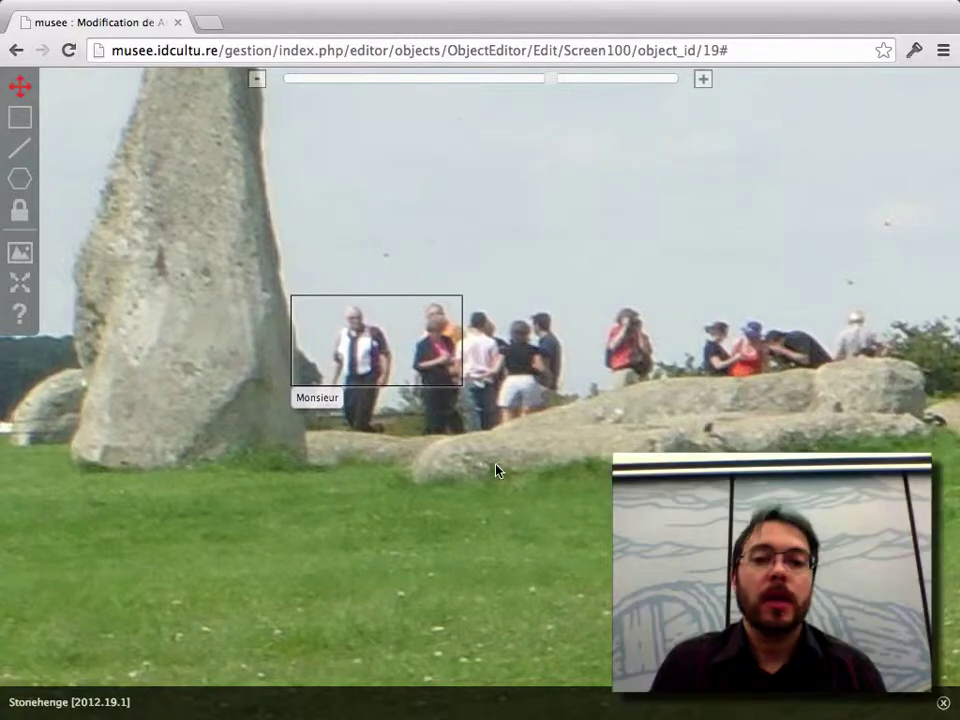
# Draw a line annotation from the visitor in red taking a photo towards the rock and label it Photographe
pyautogui.click(21, 148)
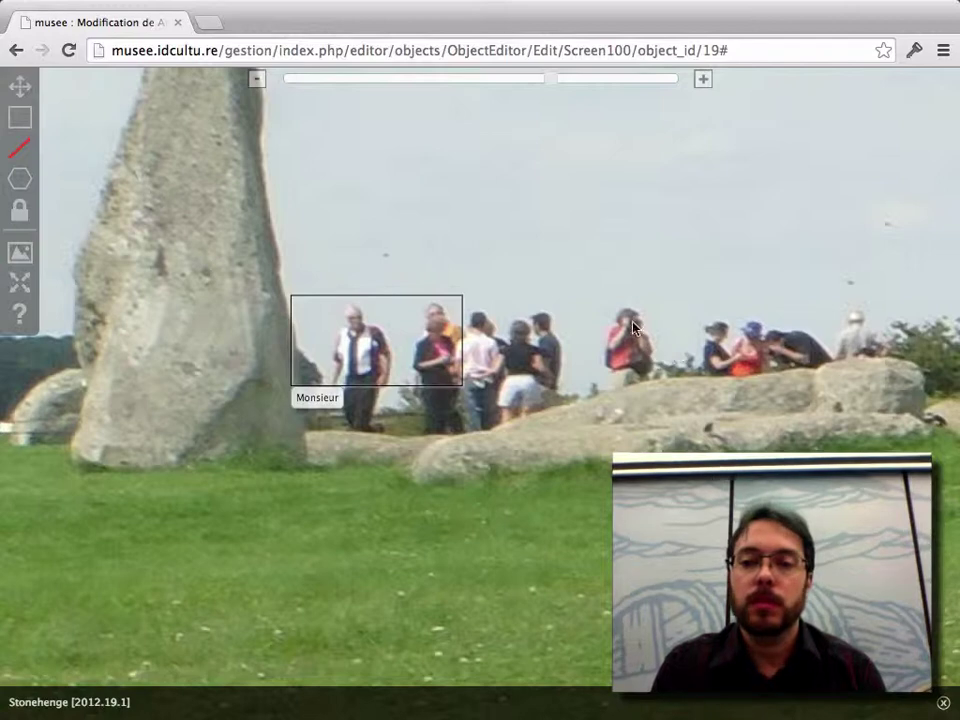
pyautogui.moveTo(635, 318); pyautogui.dragTo(778, 375)
pyautogui.click(882, 412)
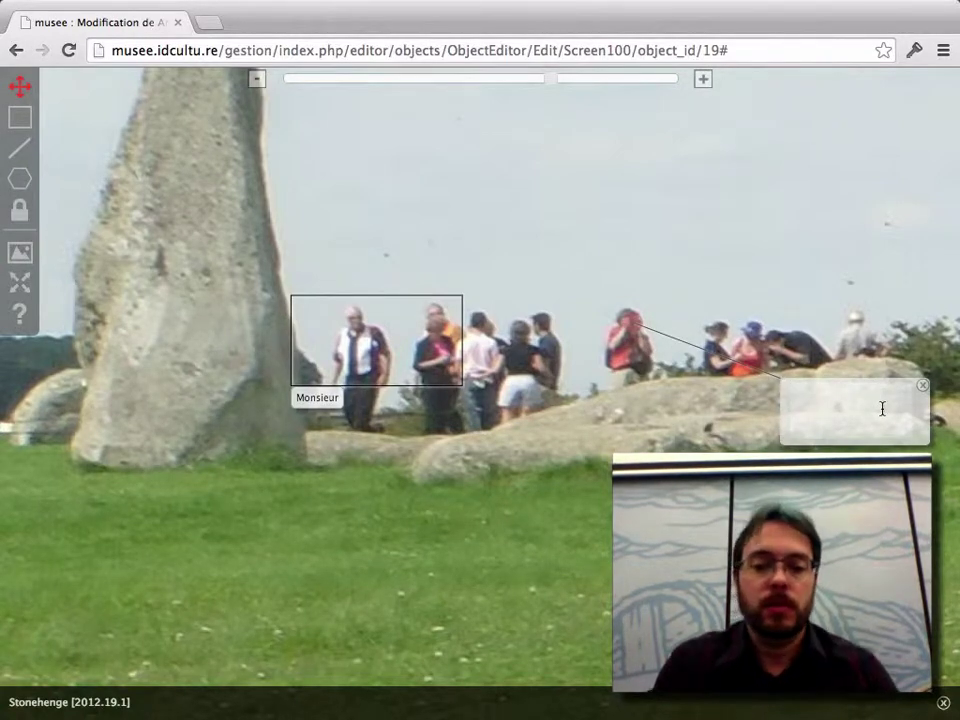
pyautogui.write('Photographe')
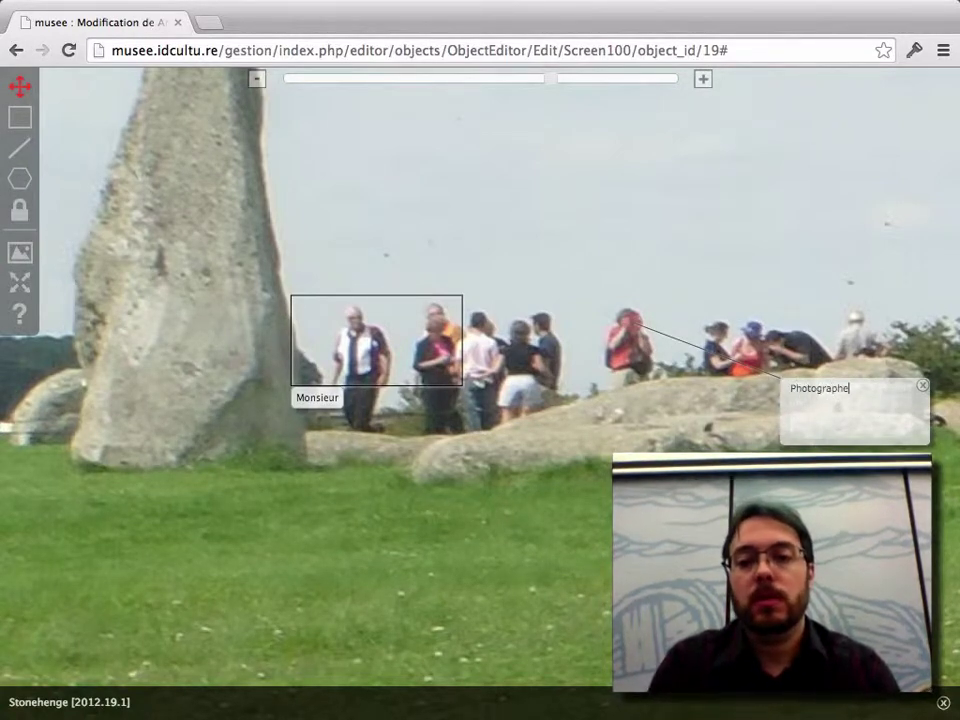
pyautogui.press('Return')
# Review the Monsieur and Photographe annotations against the wider Stonehenge photo, and close the image viewer
pyautogui.moveTo(763, 495)
pyautogui.mouseDown()
pyautogui.moveTo(714, 495)
pyautogui.moveTo(566, 456)
pyautogui.mouseUp()
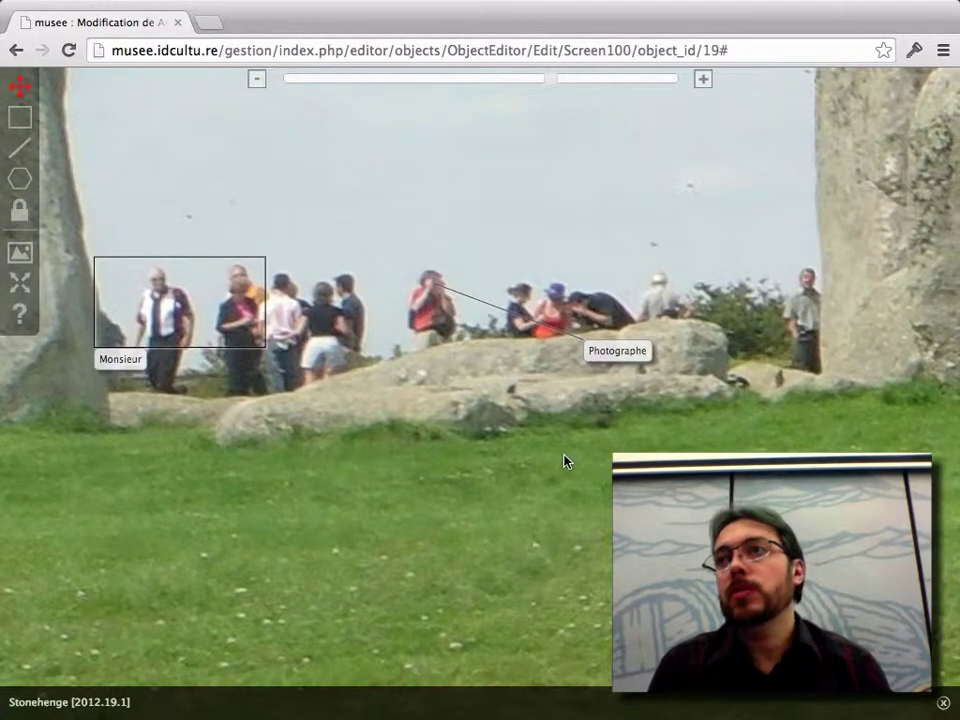
pyautogui.click(257, 80)
pyautogui.click(257, 80)
pyautogui.click(257, 80)
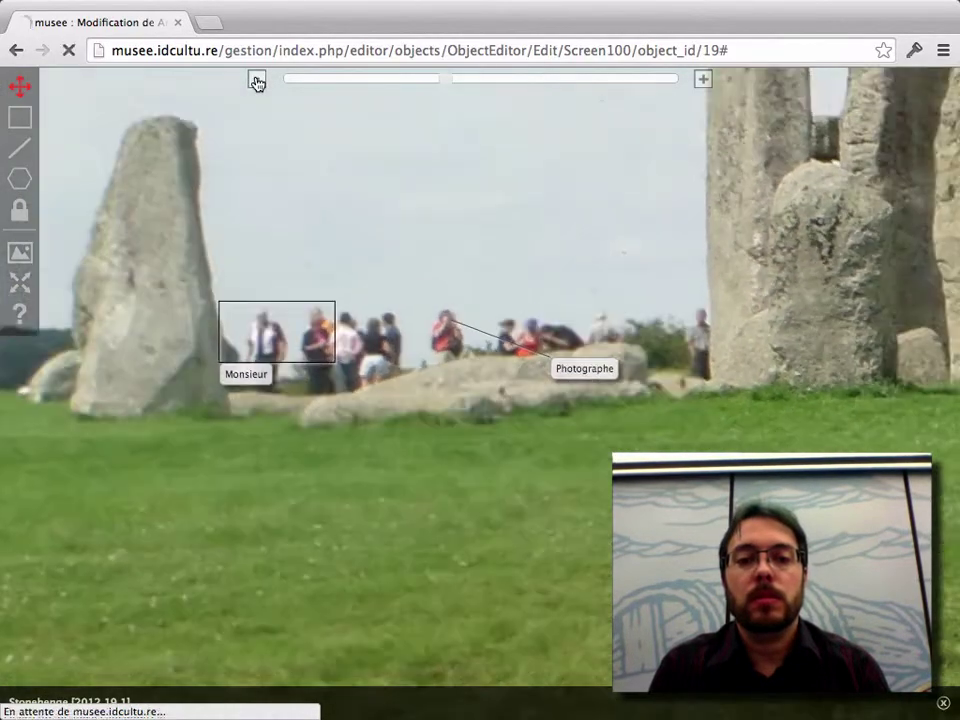
pyautogui.click(257, 80)
pyautogui.click(257, 80)
pyautogui.click(257, 80)
pyautogui.click(257, 80)
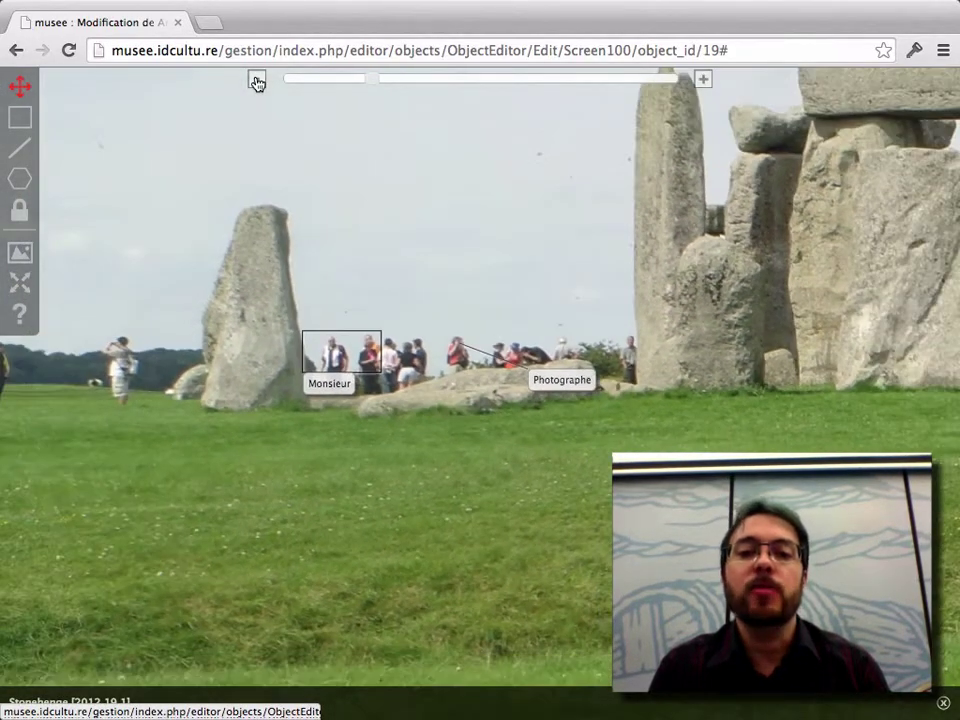
pyautogui.click(257, 80)
pyautogui.click(257, 80)
pyautogui.moveTo(633, 266); pyautogui.dragTo(486, 282)
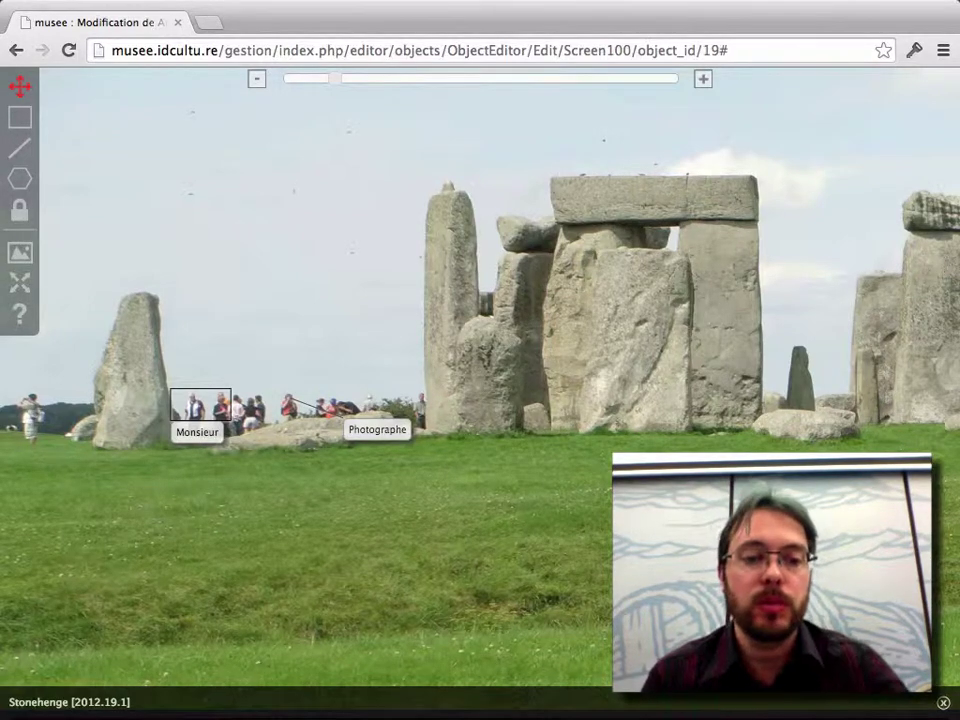
pyautogui.press('Escape')
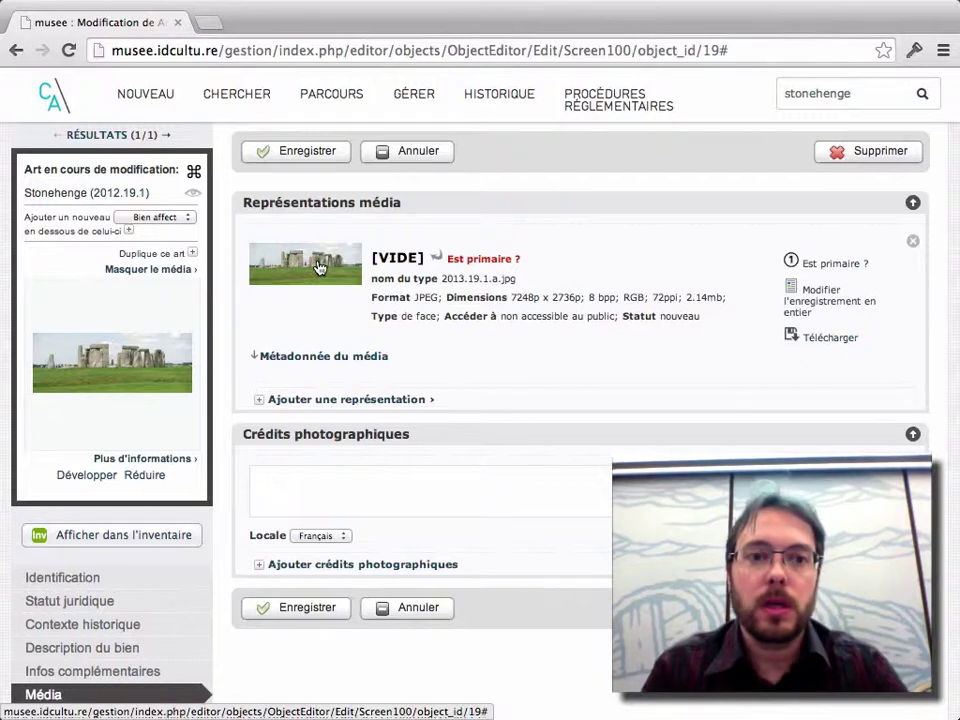
# Reopen the Stonehenge photo in the enlarged viewer to check that its Monsieur and Photographe annotations are kept, and close the viewer
pyautogui.press('super+Tab')
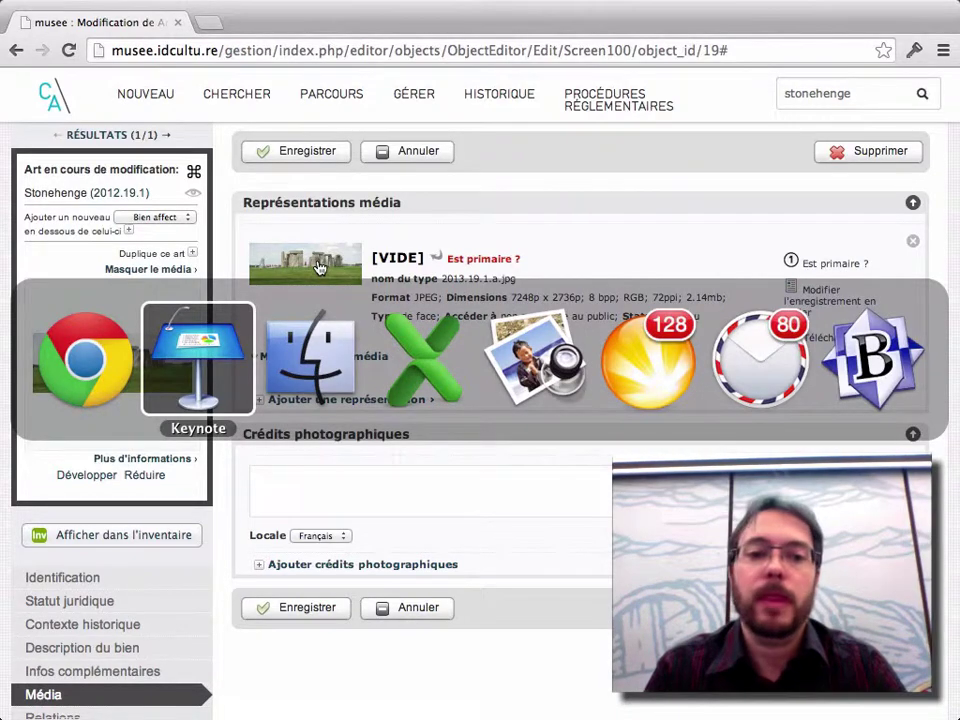
pyautogui.press('super+Tab')
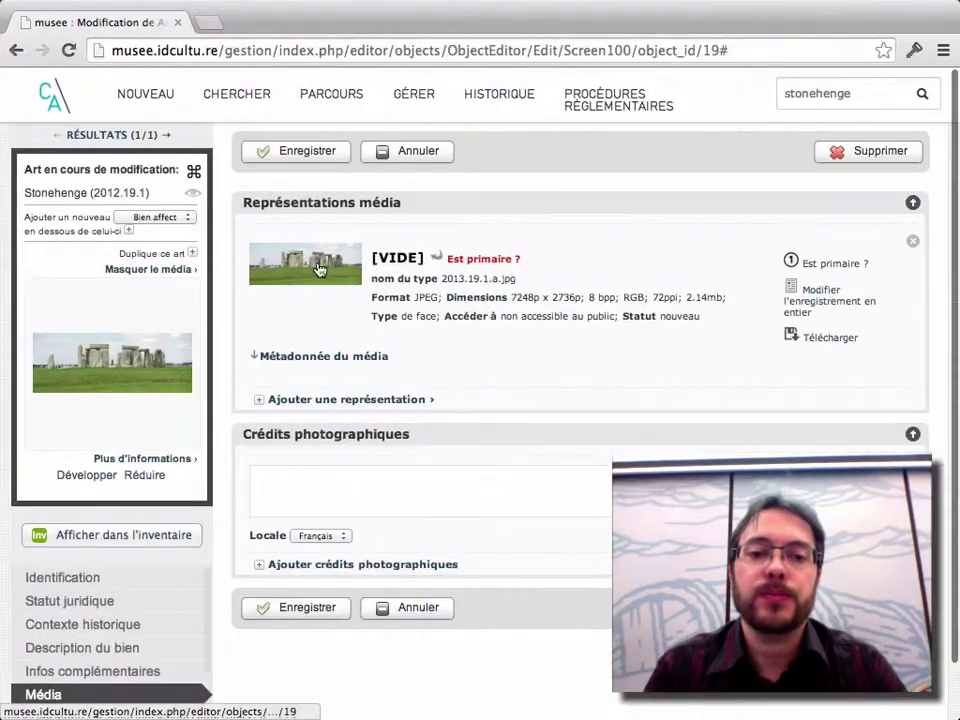
pyautogui.scroll(-1, 319, 270)
pyautogui.click(319, 270)
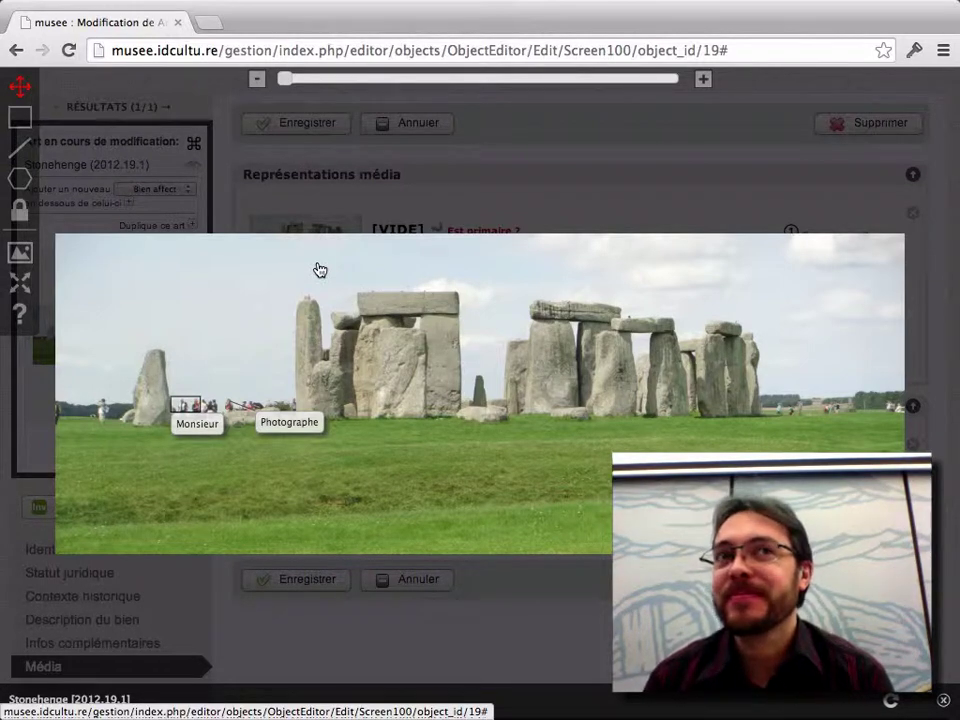
pyautogui.click(543, 124)
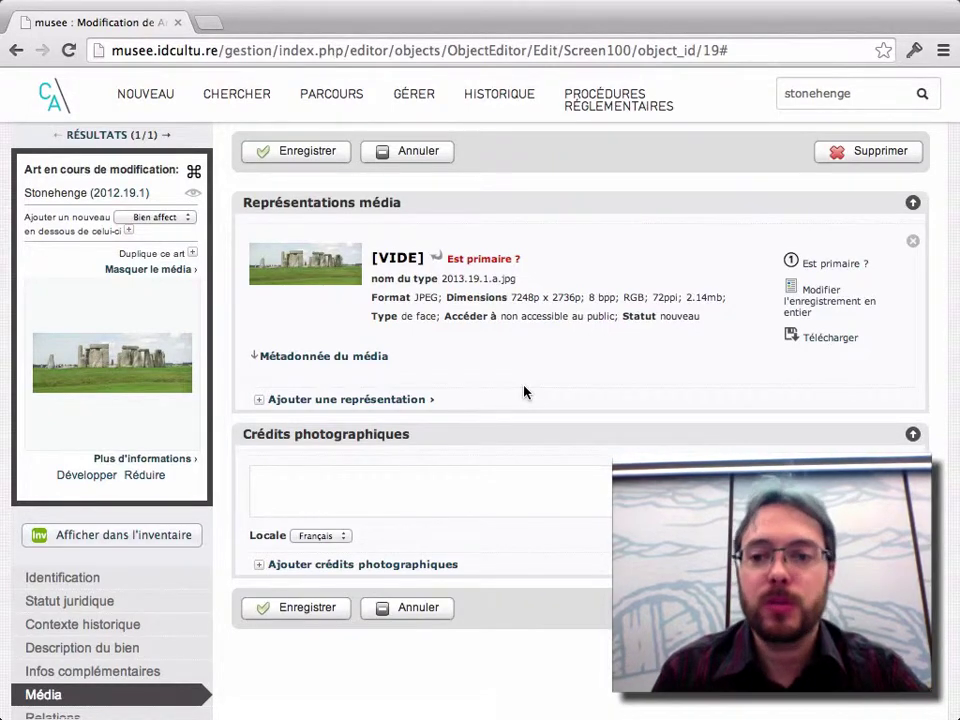
# Switch to Keynote, play the presentation from the Annotation de médias slide, and advance to the following slide
pyautogui.press('super+Tab')
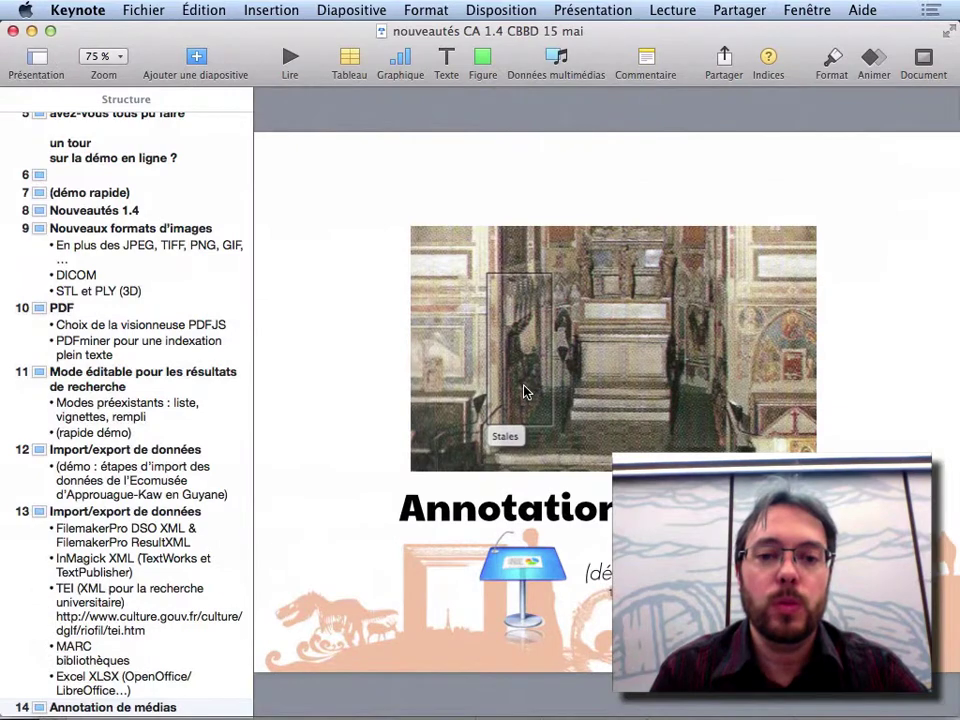
pyautogui.click(290, 72)
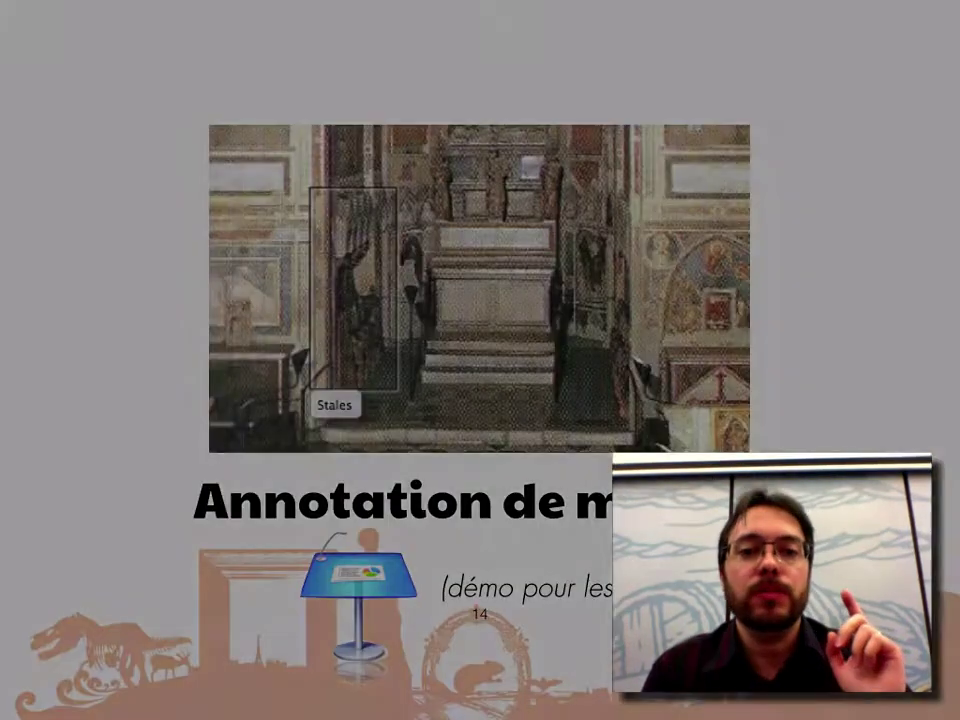
pyautogui.press('Right')
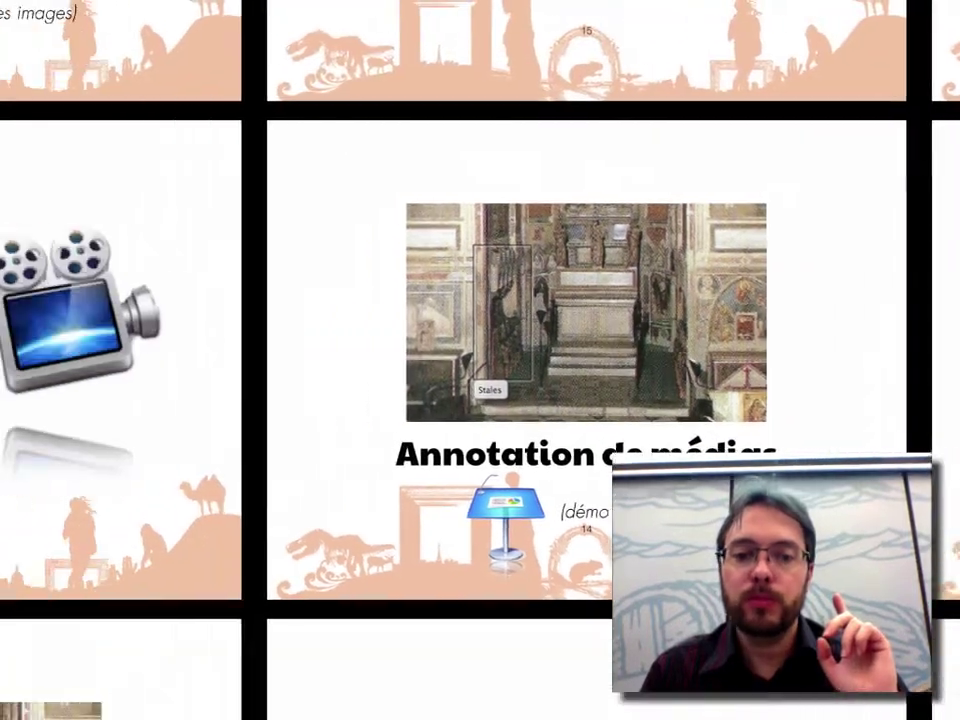